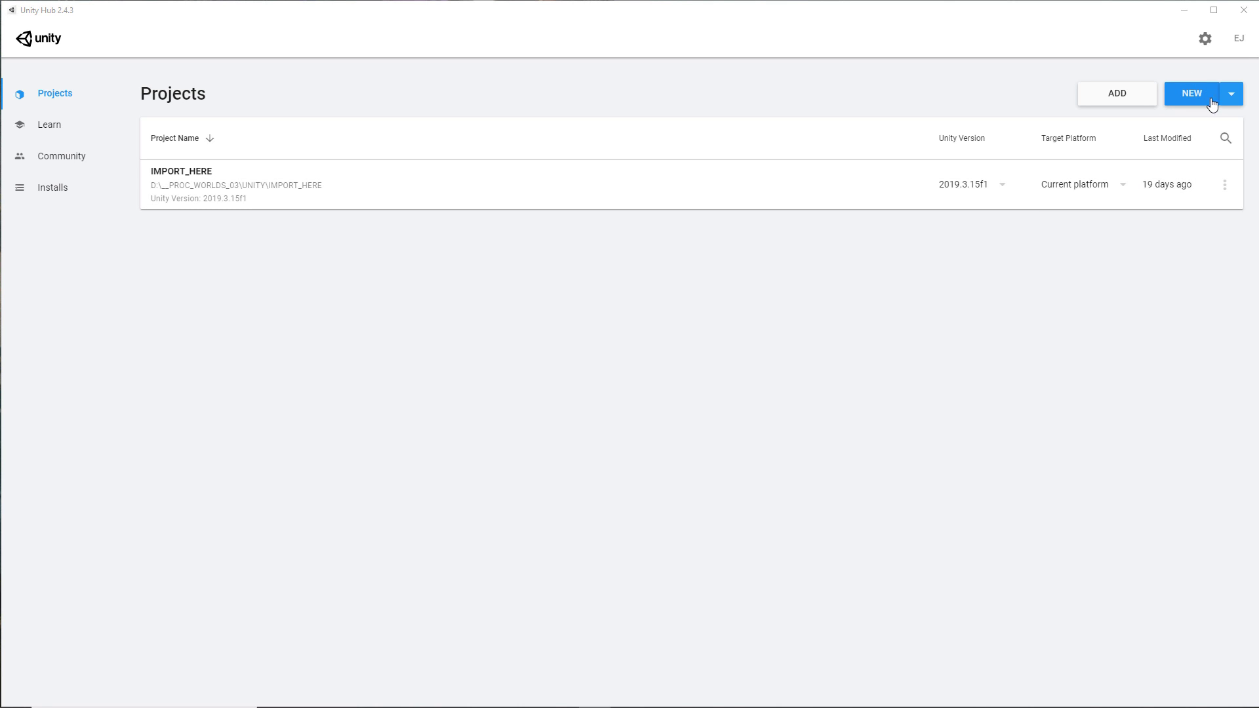
Start a new project with Unity 2020.3.8f1 and set its location to the UNITY folder inside ___PROC_WORLDS_VIDS_ on drive D
click(1231, 97)
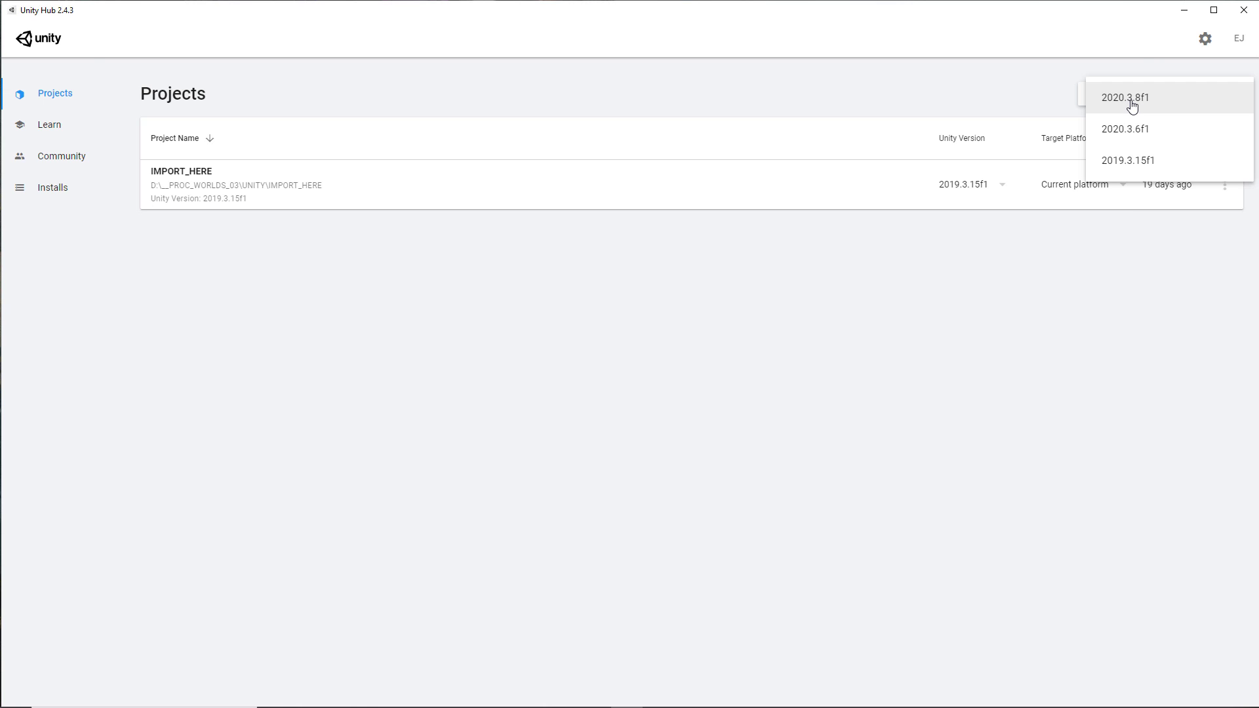
click(1132, 105)
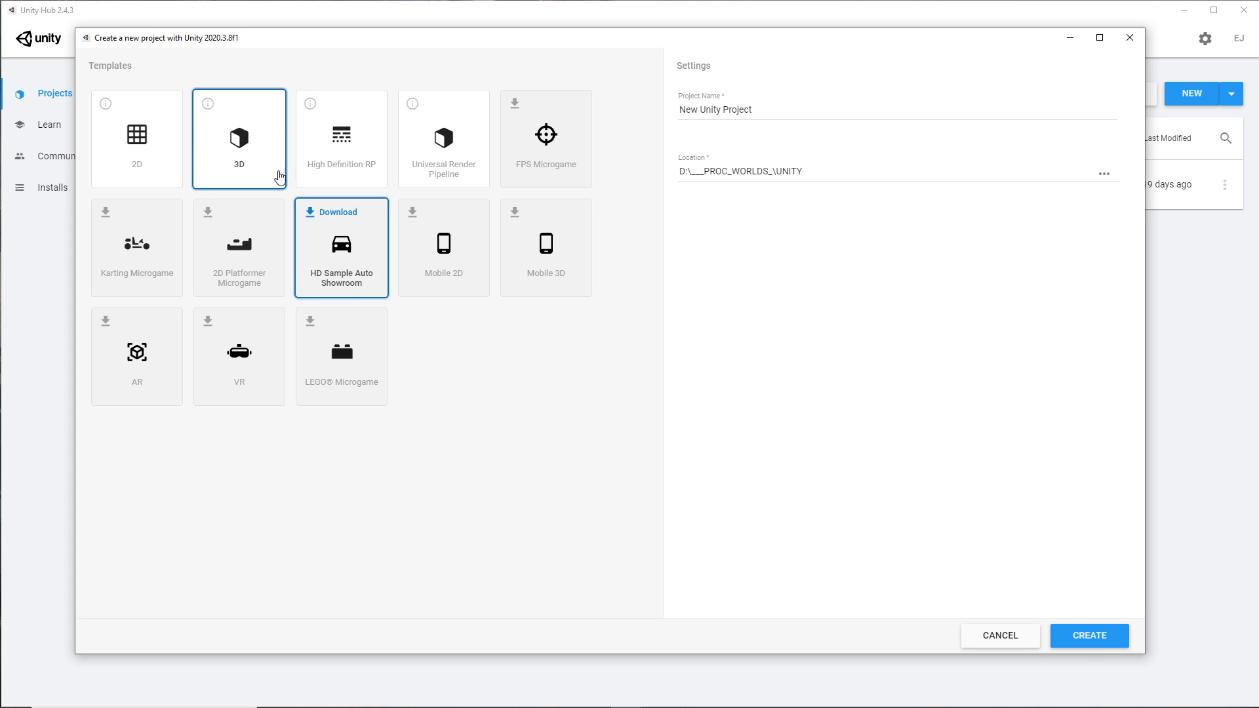
click(757, 110)
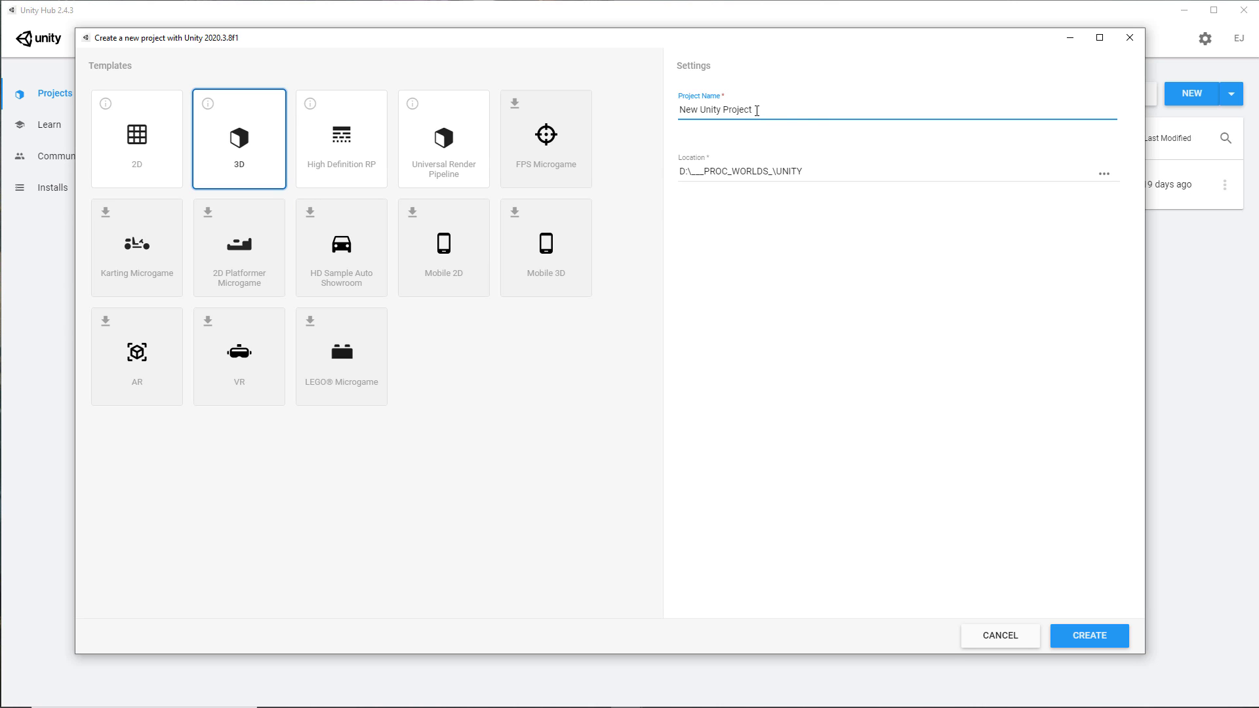
click(1105, 177)
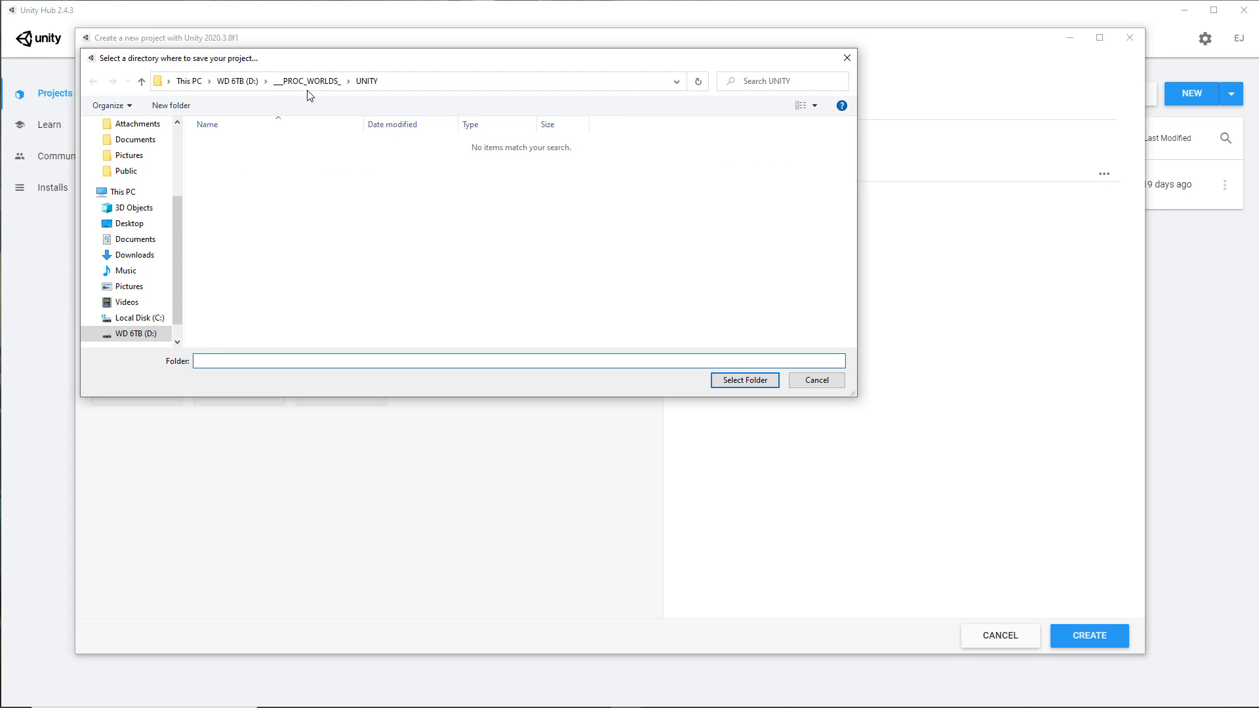
click(262, 82)
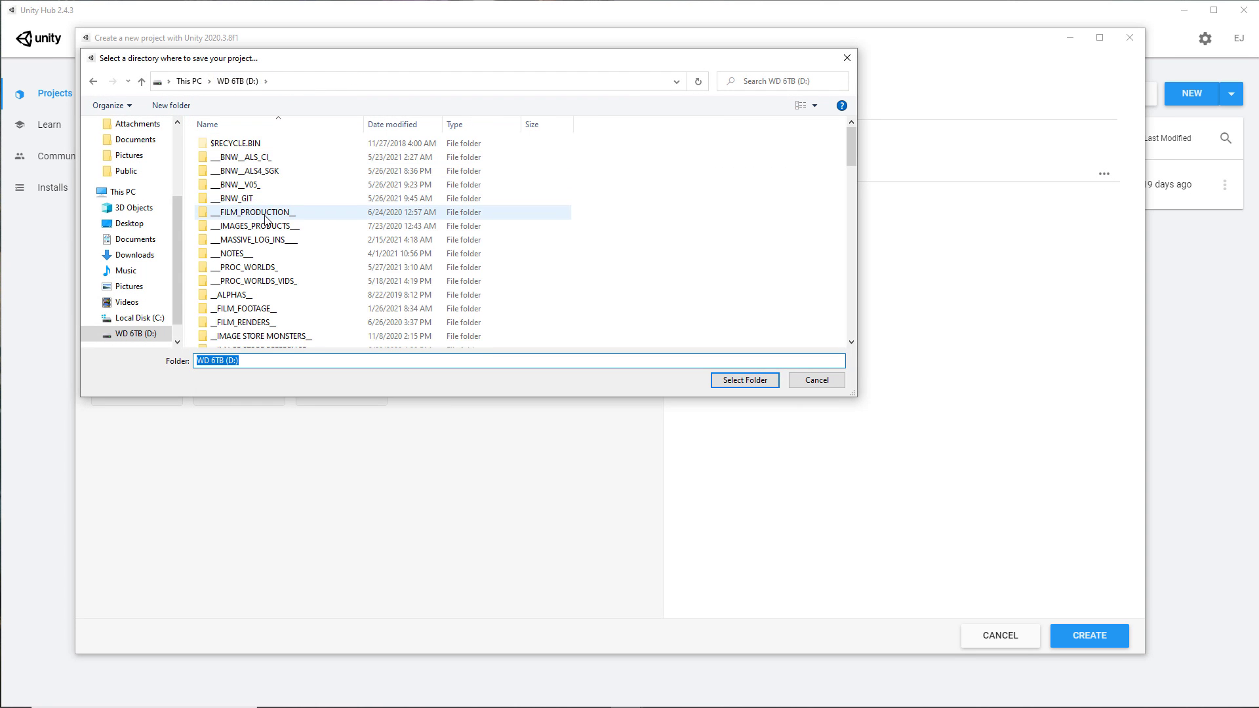
double_click(282, 281)
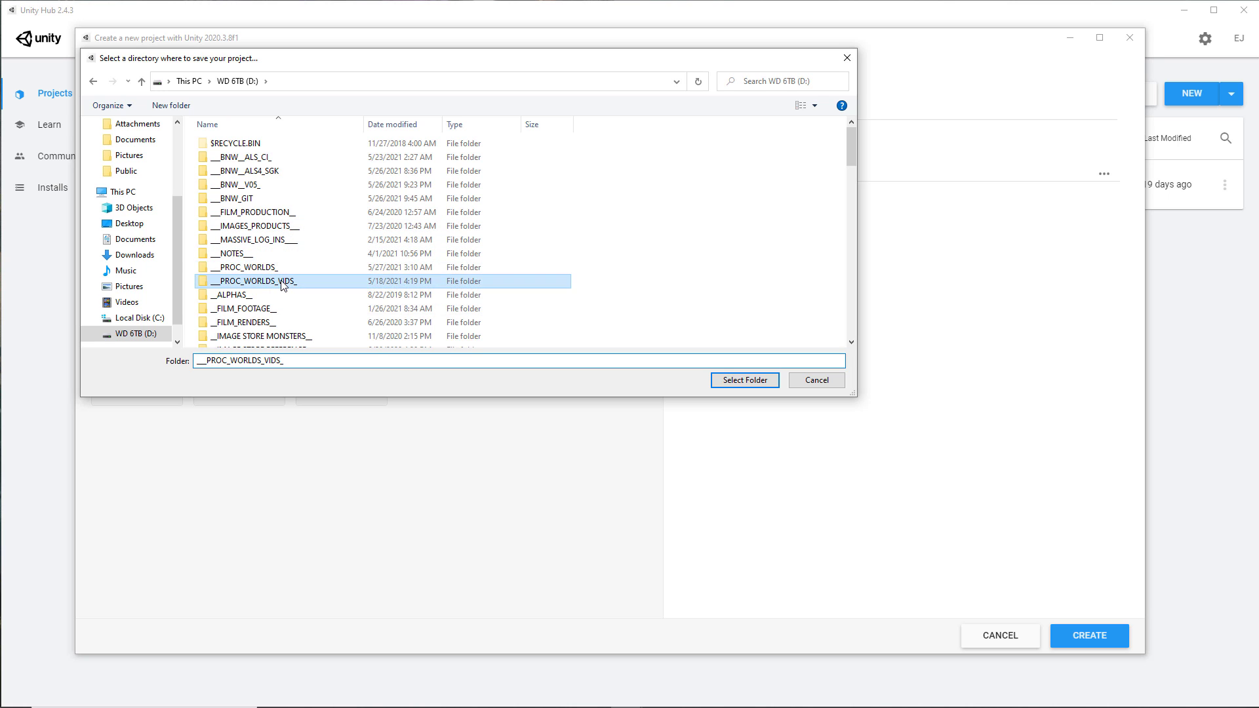
double_click(223, 185)
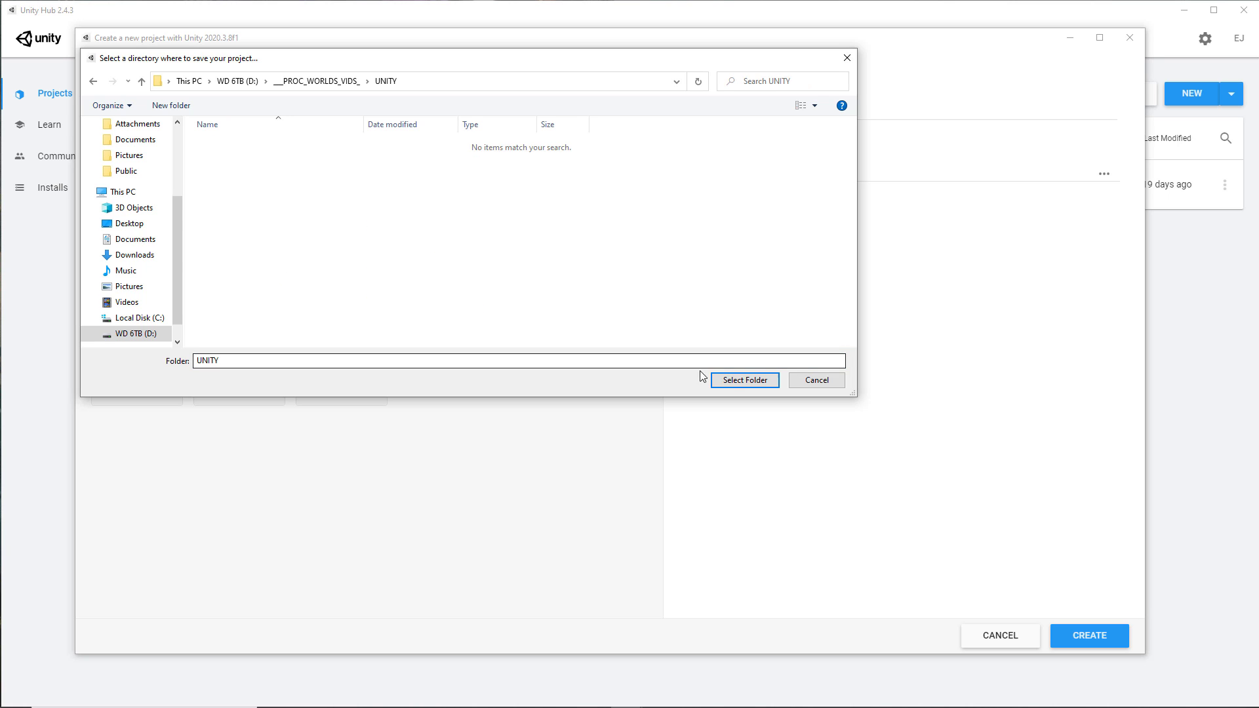
click(733, 379)
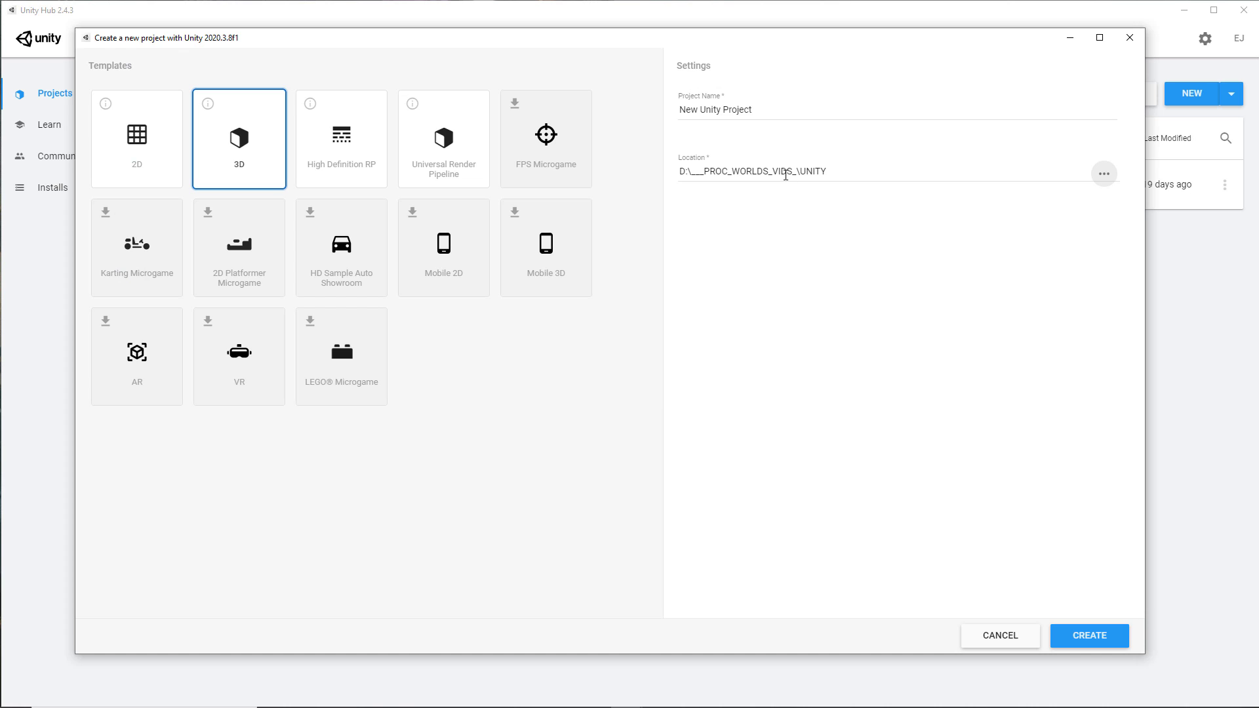
Name the project STANDARD_PIPELINE and create it from the 3D template
triple_click(757, 109)
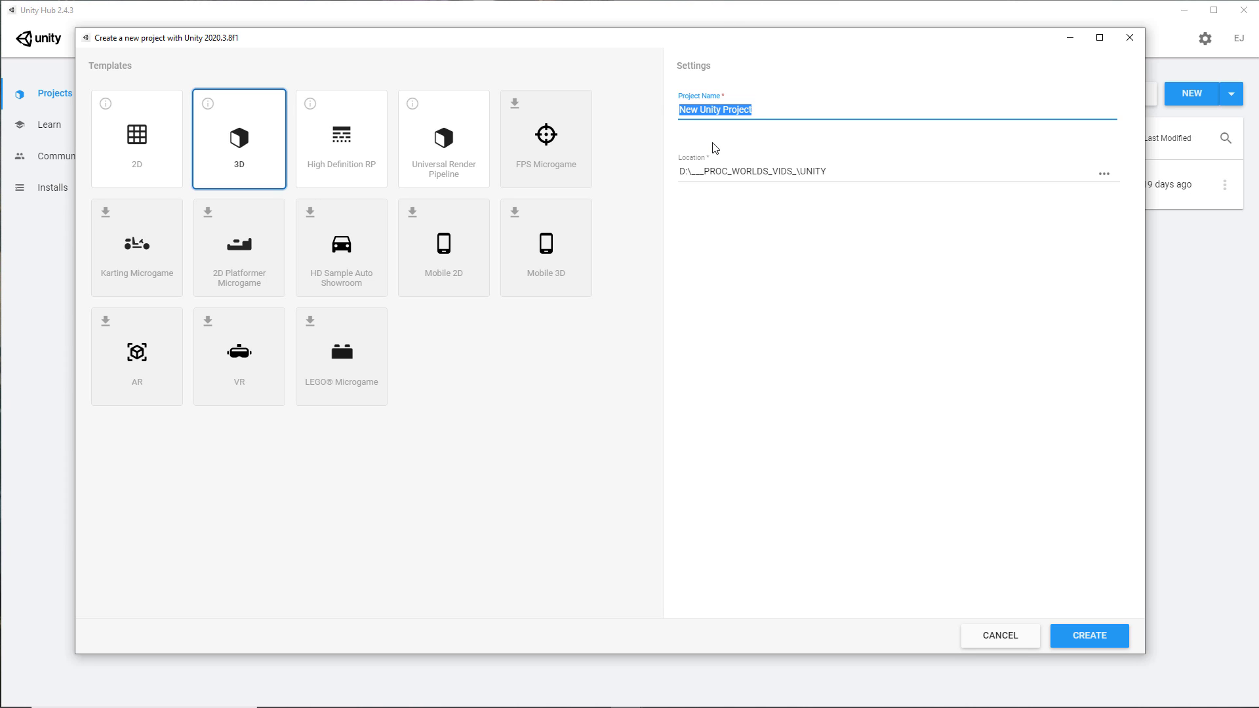
text(STANDARD_PIPELINE)
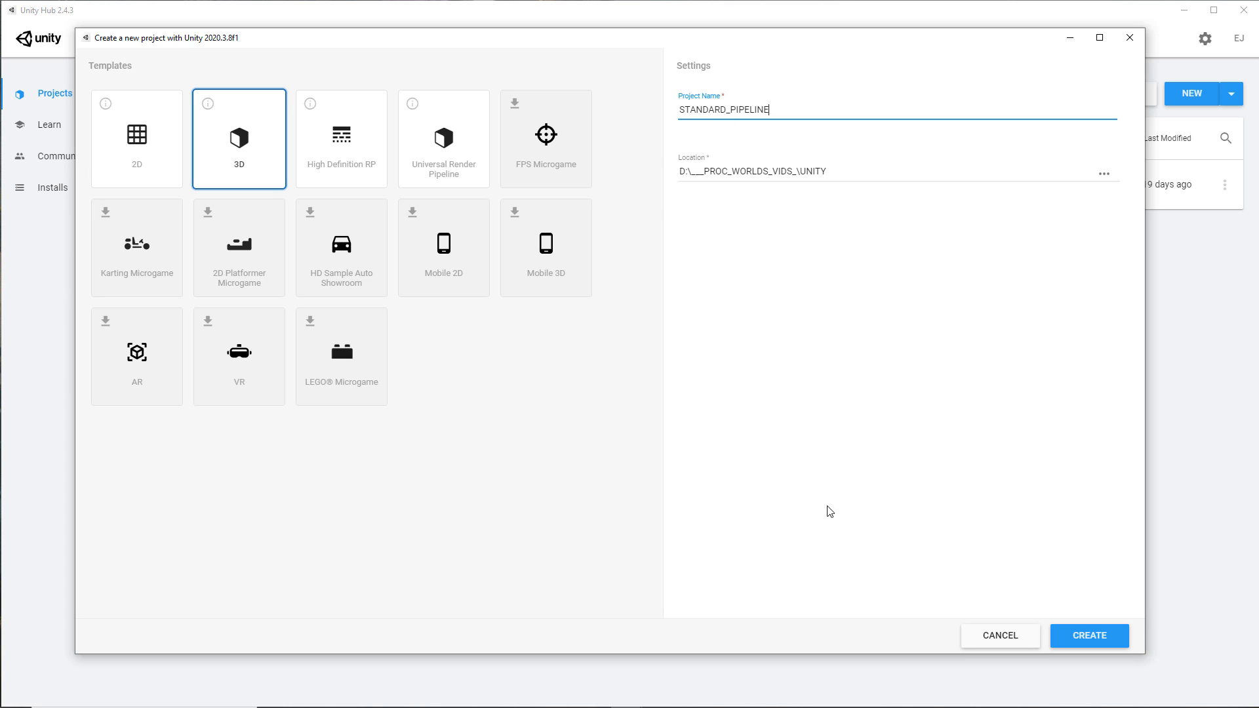
click(1087, 646)
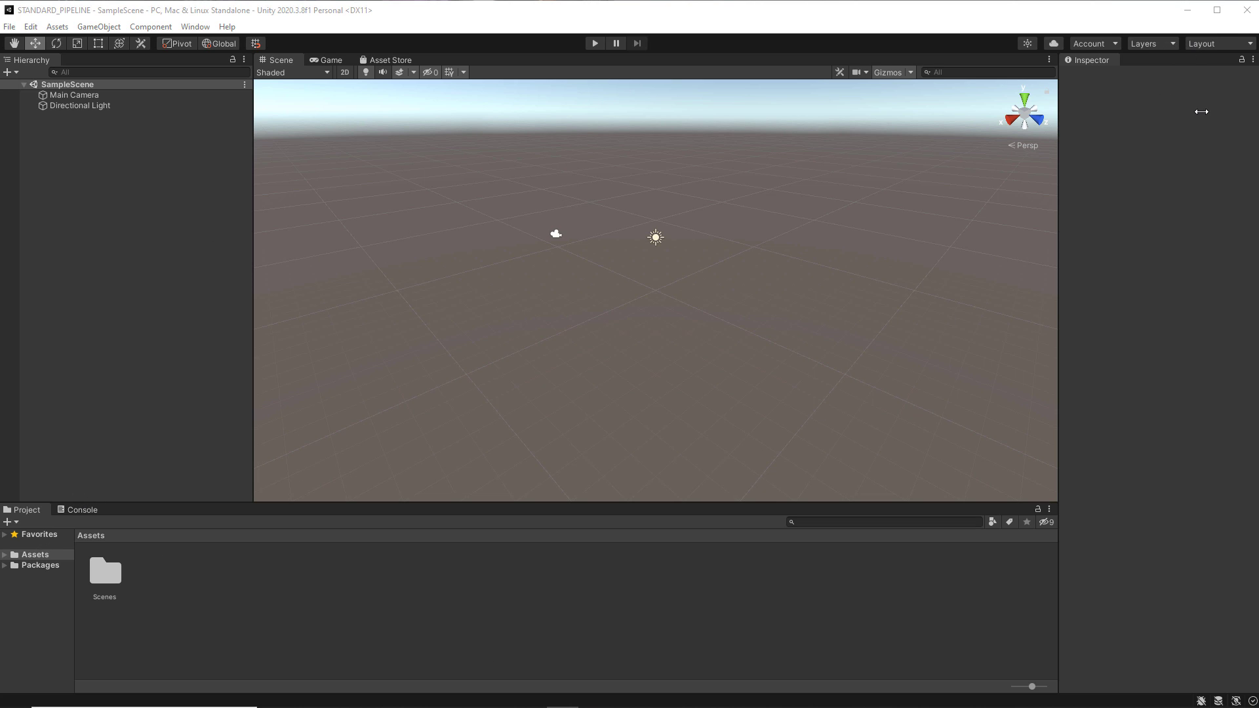
Apply the Wide editor layout and narrow the Inspector to give the Scene view more width
click(1218, 45)
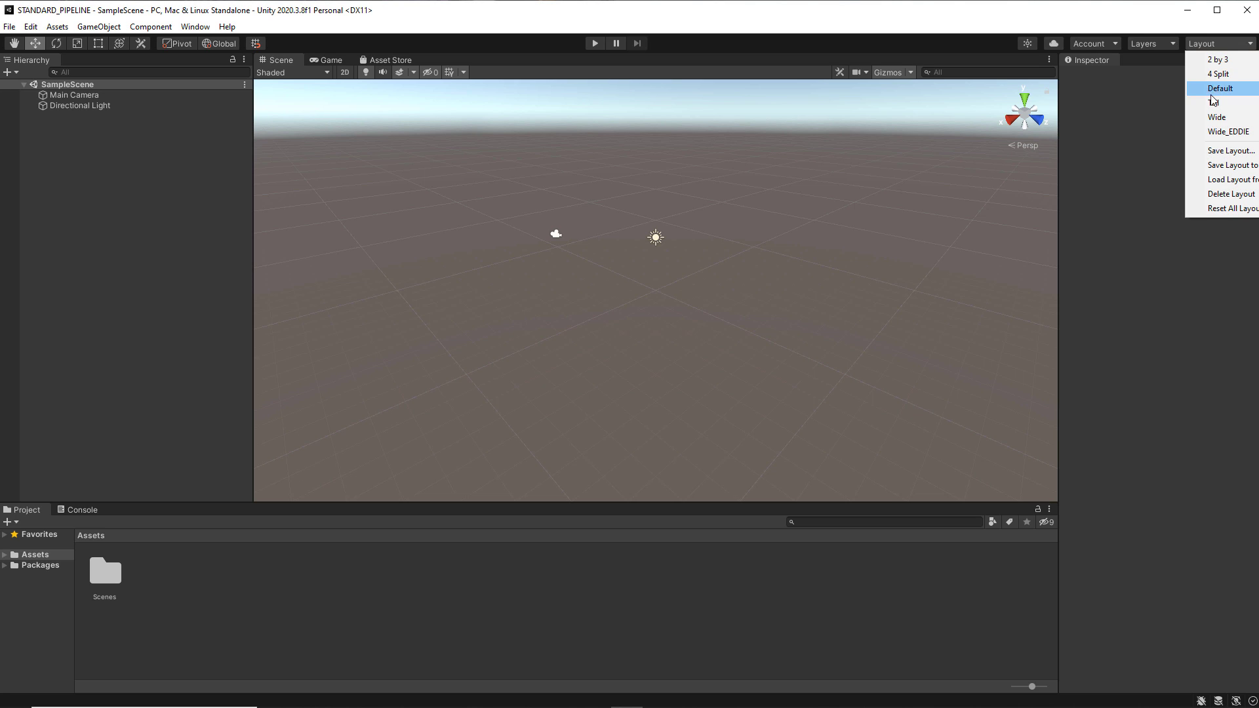
click(1222, 120)
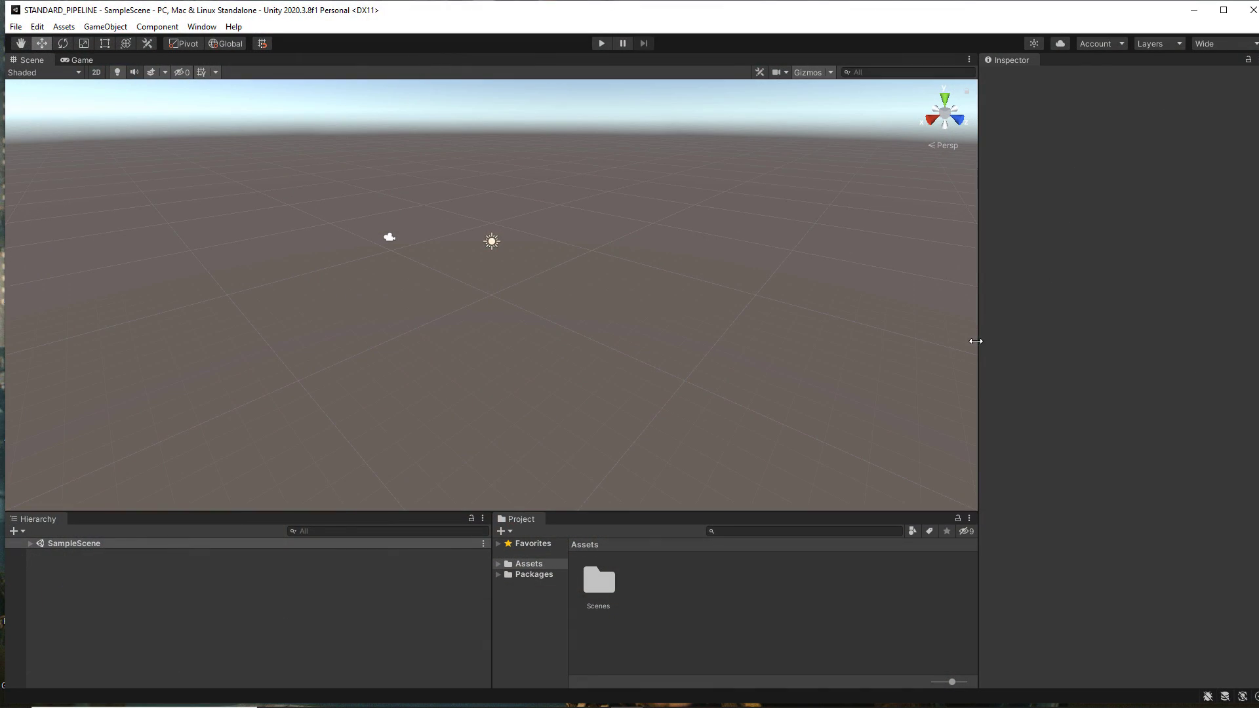
drag(976, 341, 1068, 340)
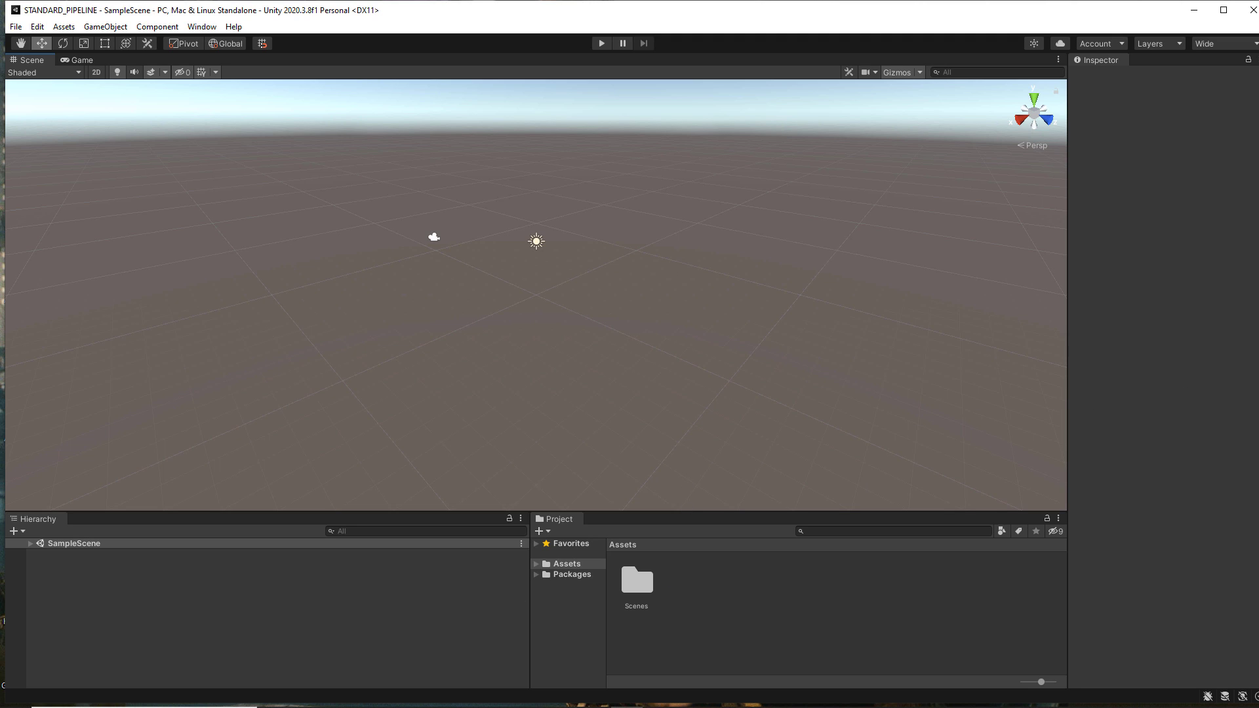
Open the Asset Store view, compare it with the Scene and Game views, and close it again
click(194, 28)
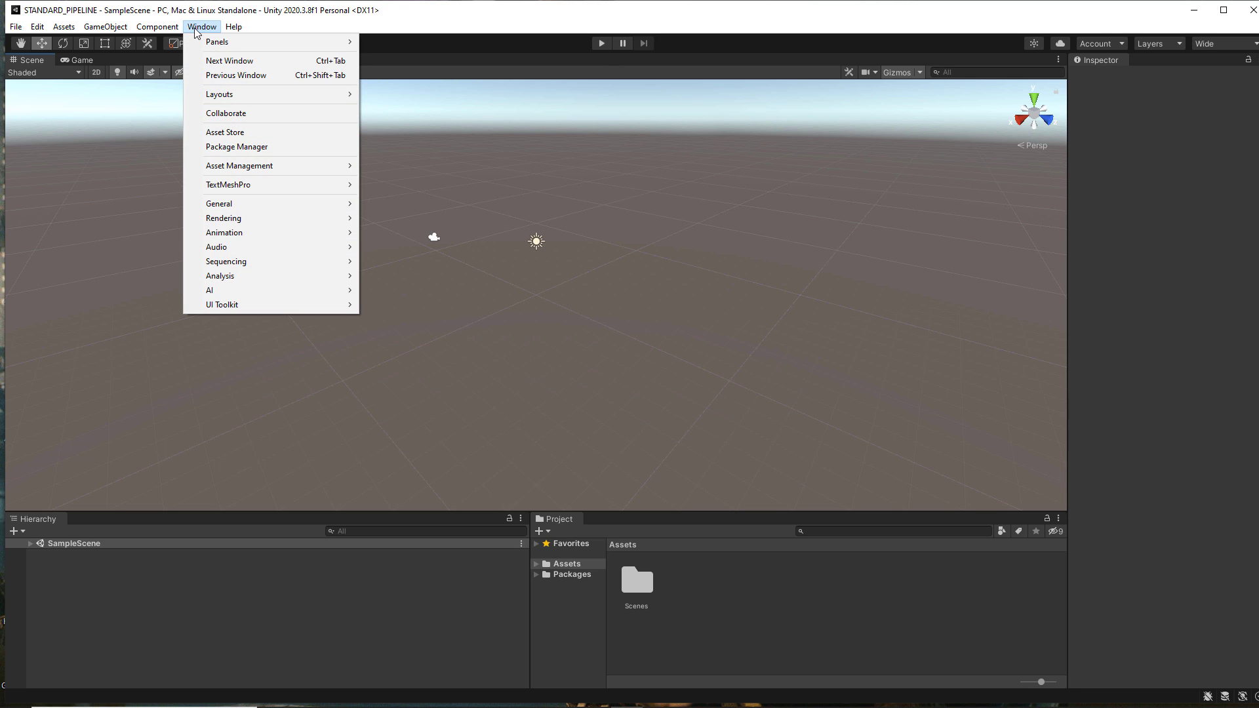
click(236, 134)
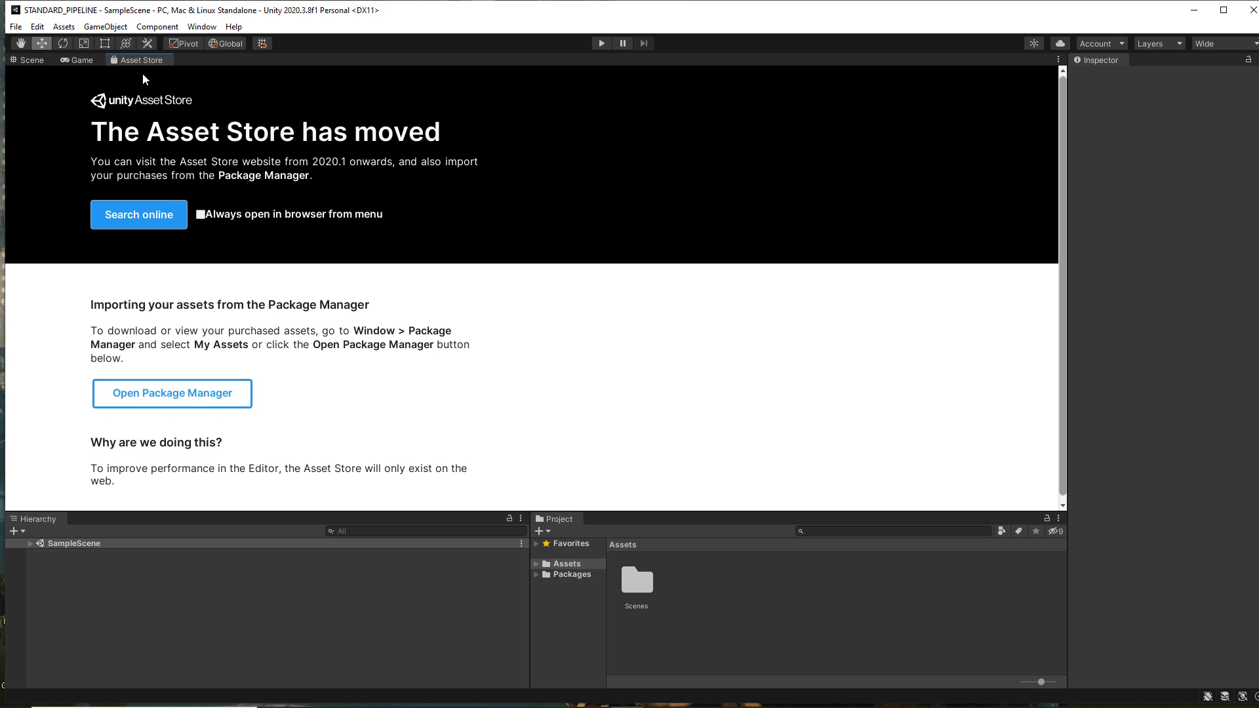
click(76, 60)
click(32, 60)
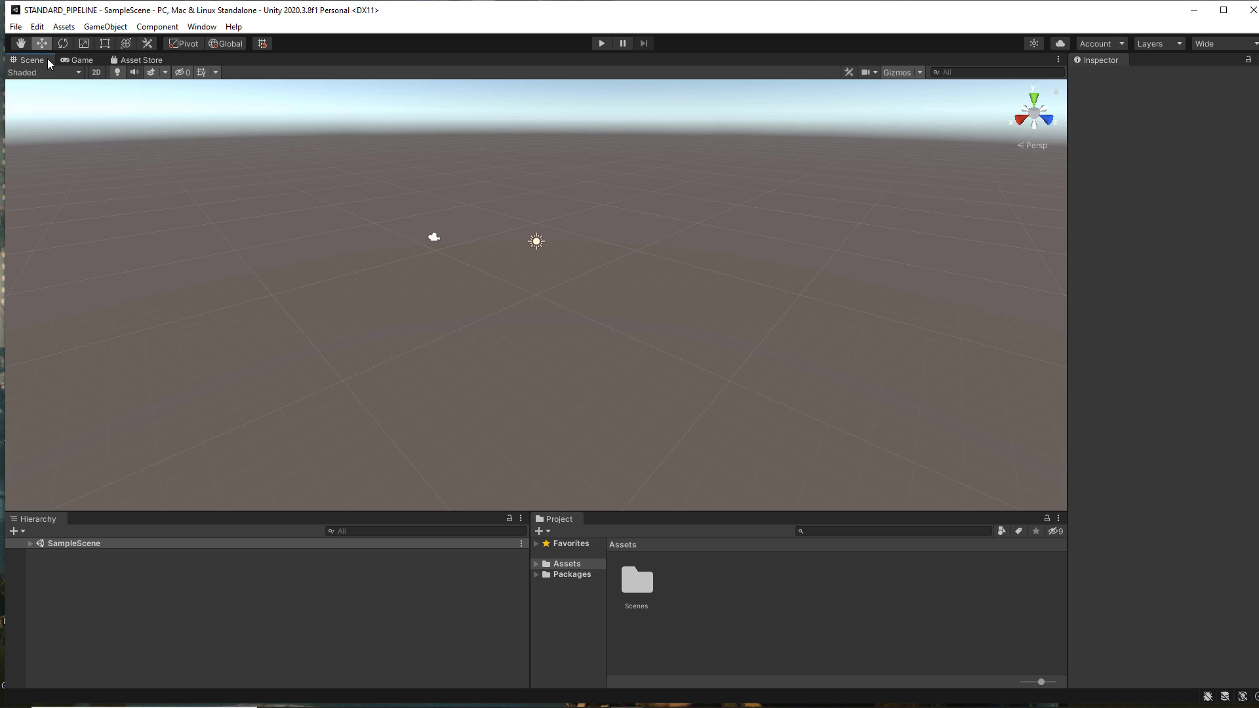
click(79, 61)
click(130, 61)
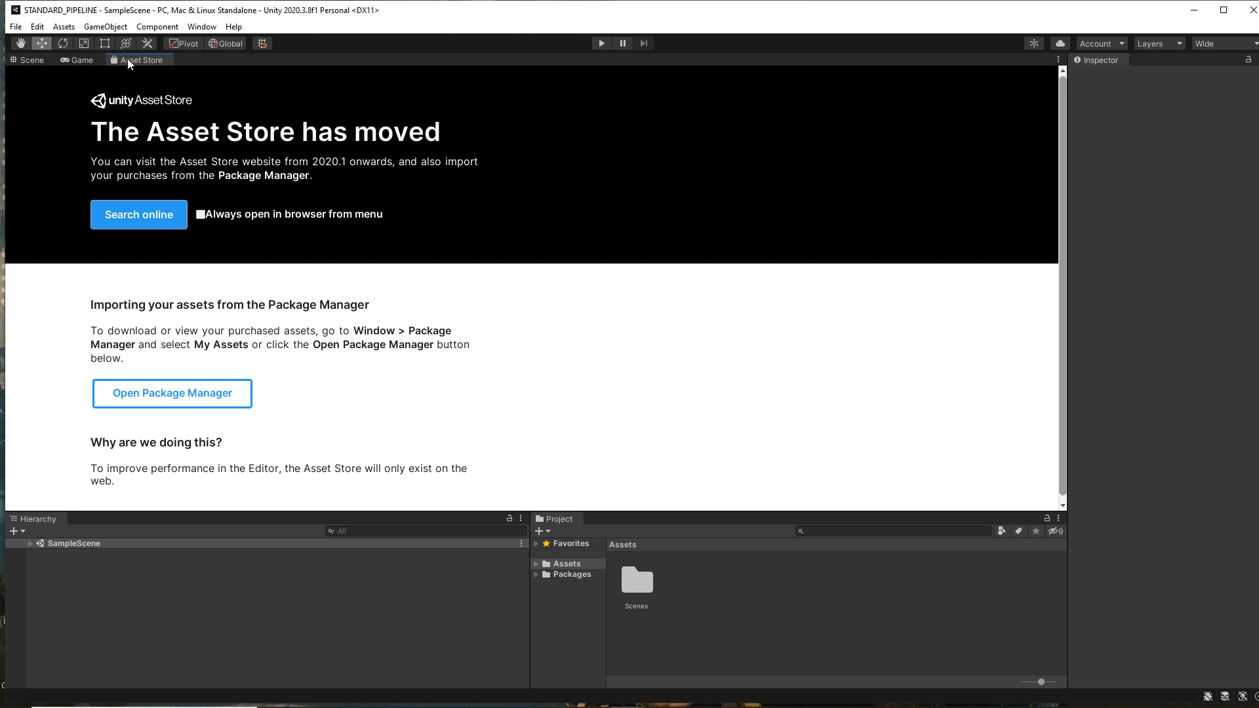
right_click(130, 61)
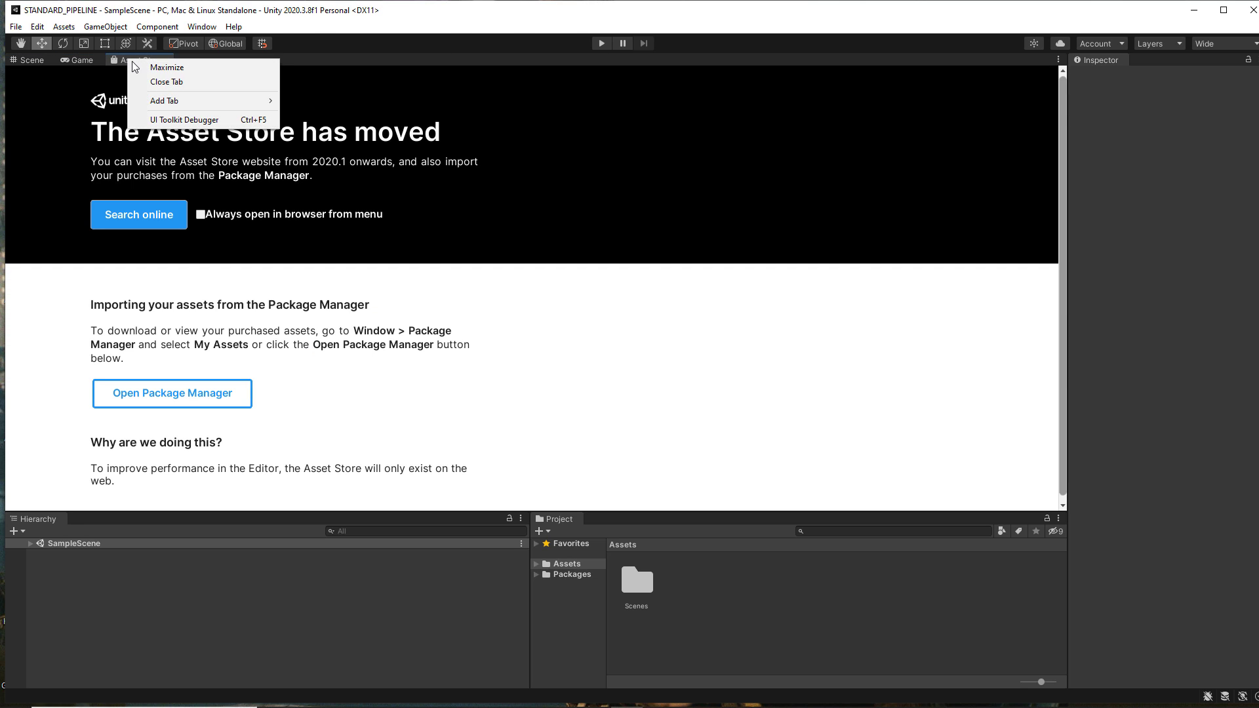
click(172, 81)
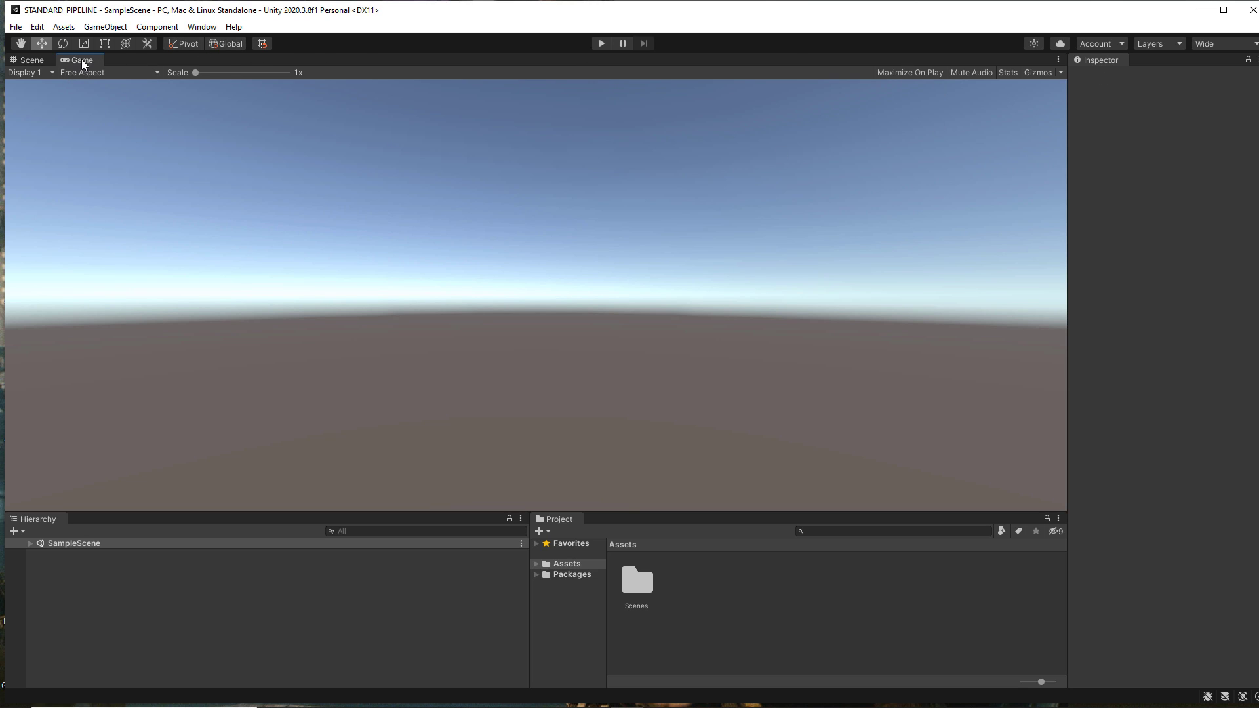
Dock the Game view beside the Scene view, giving both similar widths, and narrow the Inspector slightly further
drag(84, 61, 949, 257)
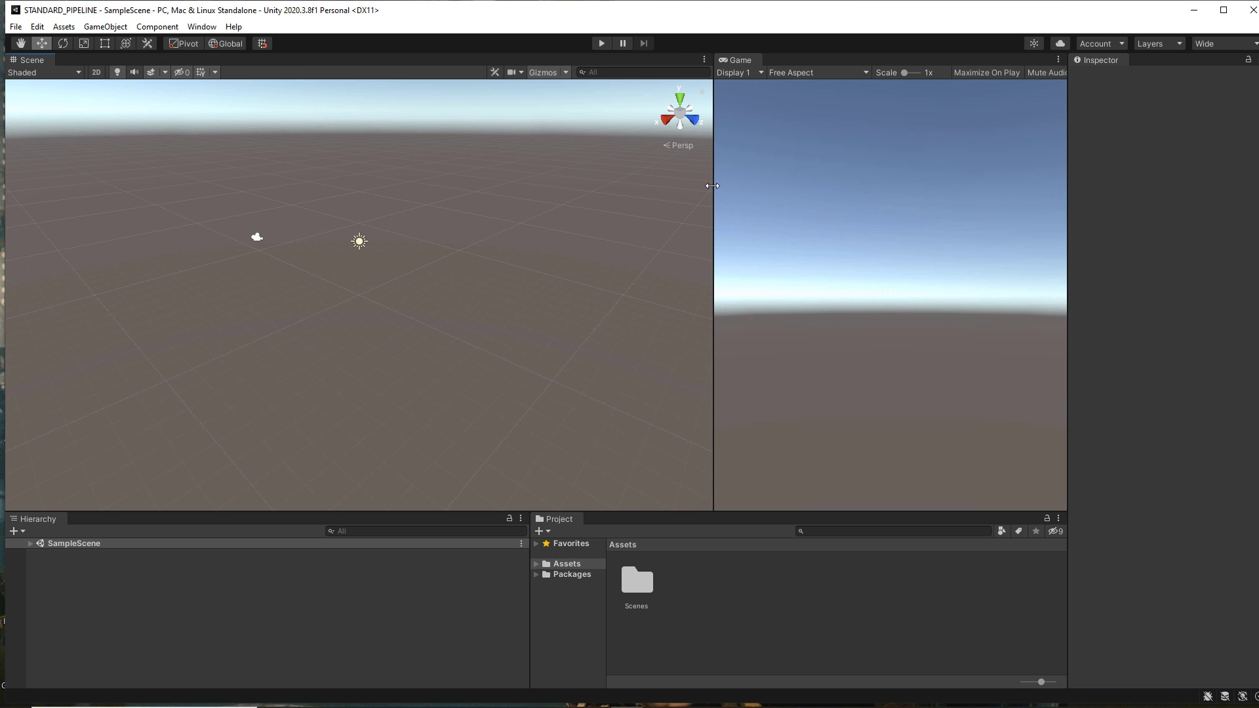
drag(713, 188, 567, 248)
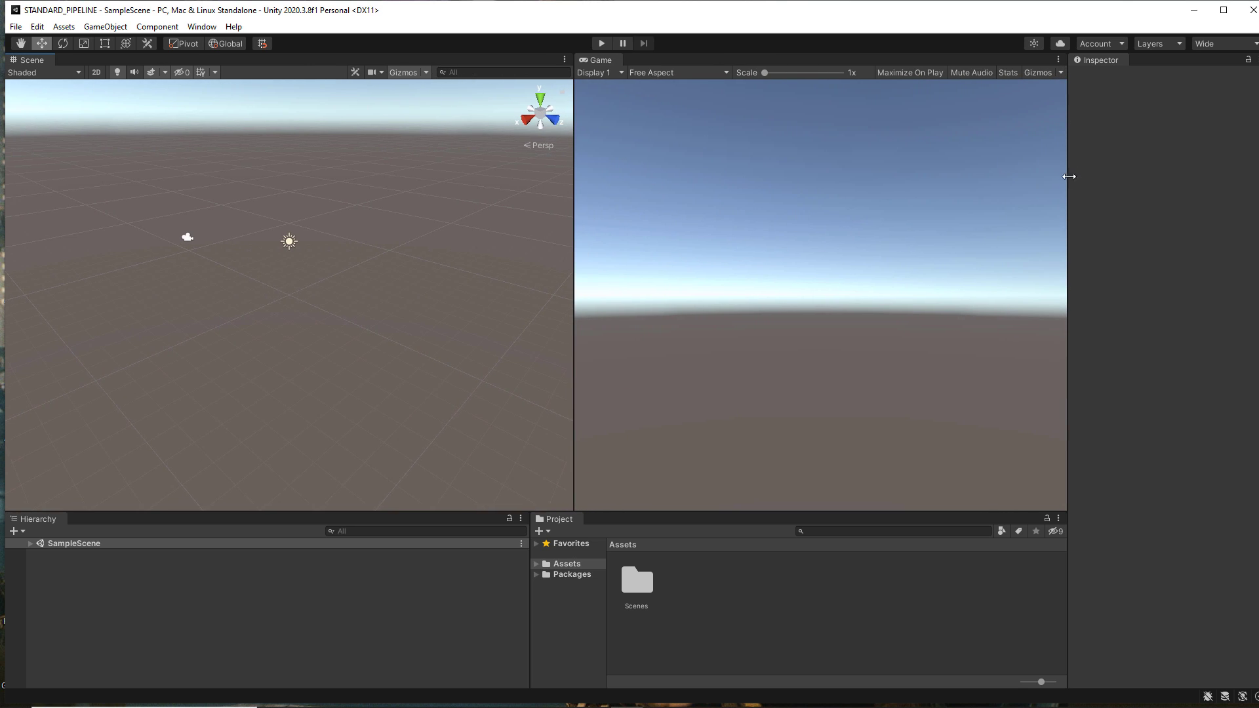
drag(1066, 178, 1090, 181)
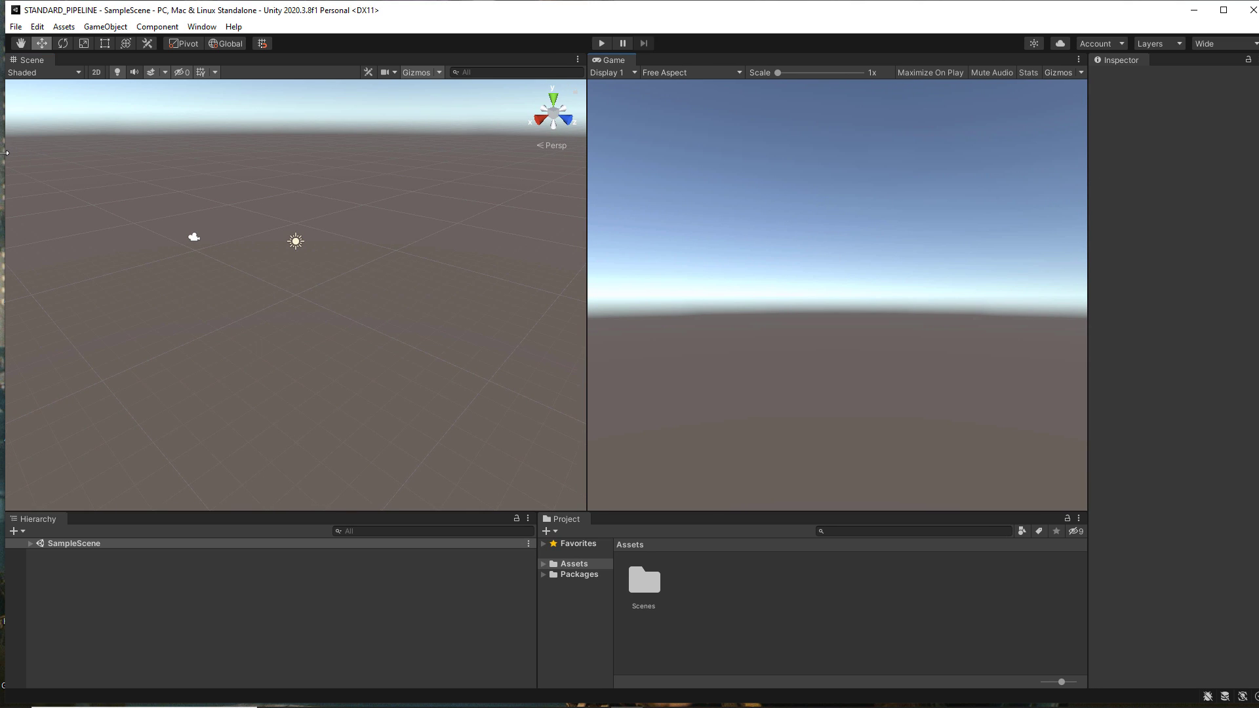
drag(5, 153, 1, 154)
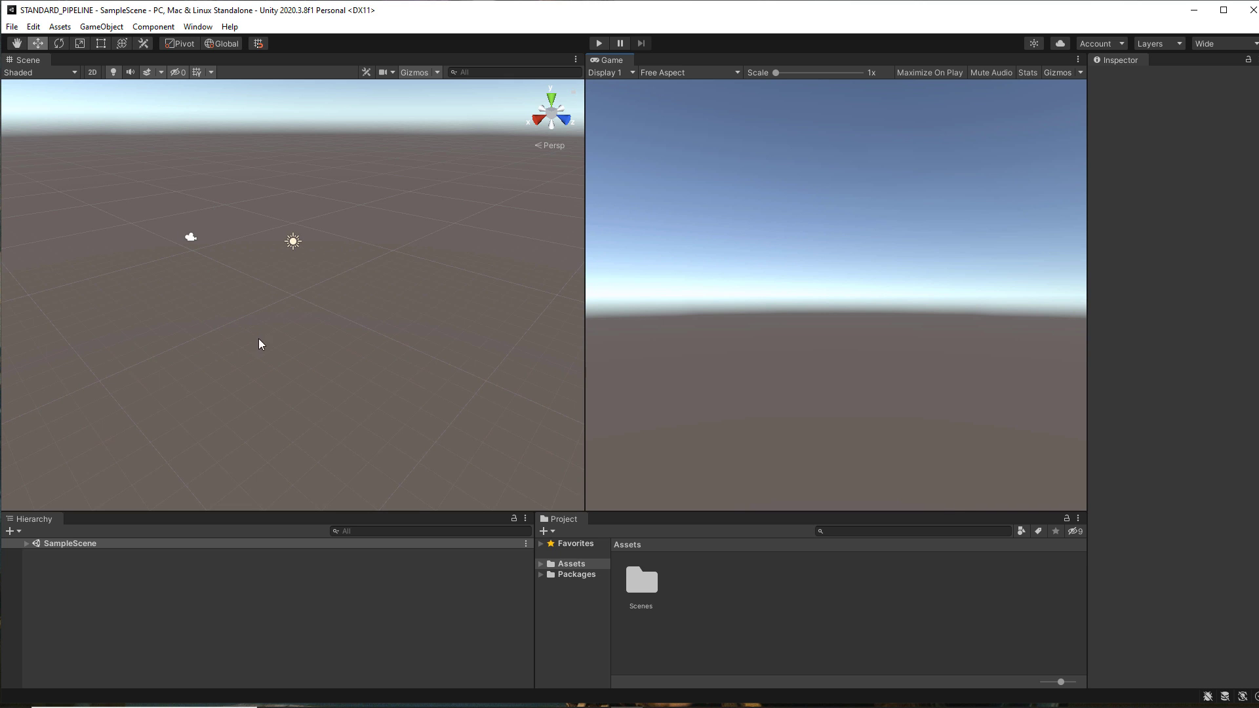
Extend the editor window down to the screen edge and reduce the Assets folder's icons to the compact list display
key(alt)
alt+drag(213, 331, 249, 344)
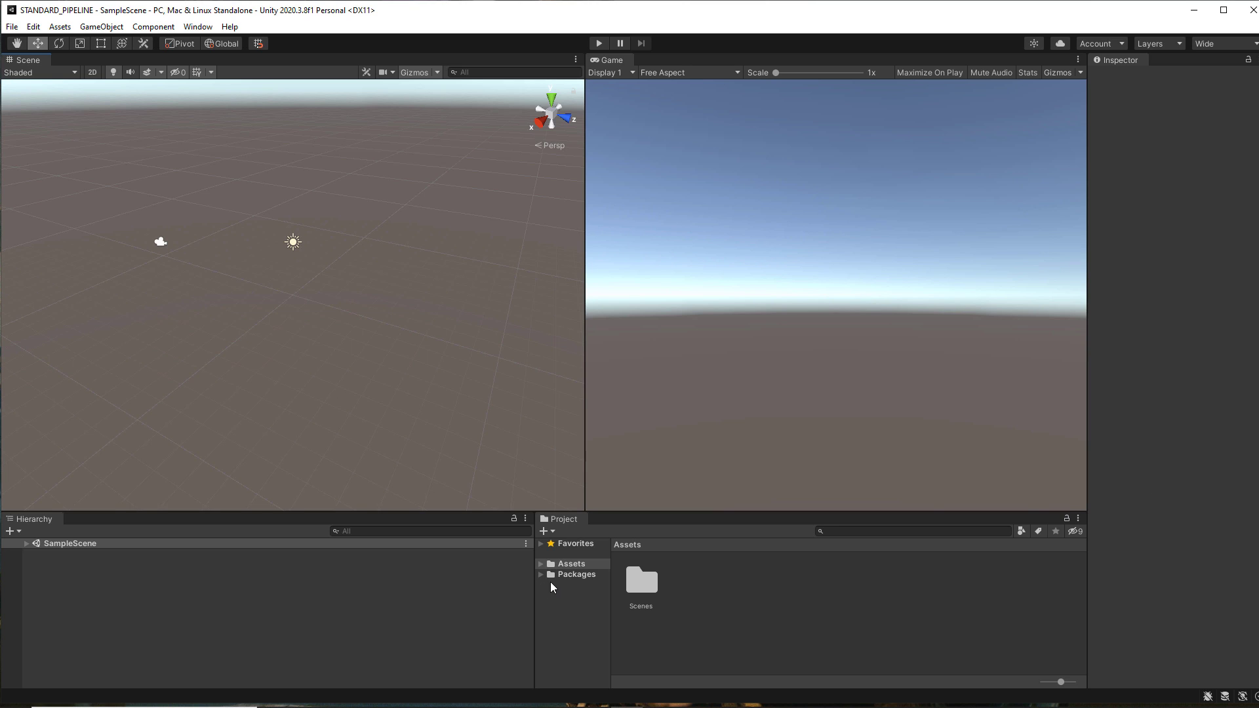
click(592, 575)
click(590, 564)
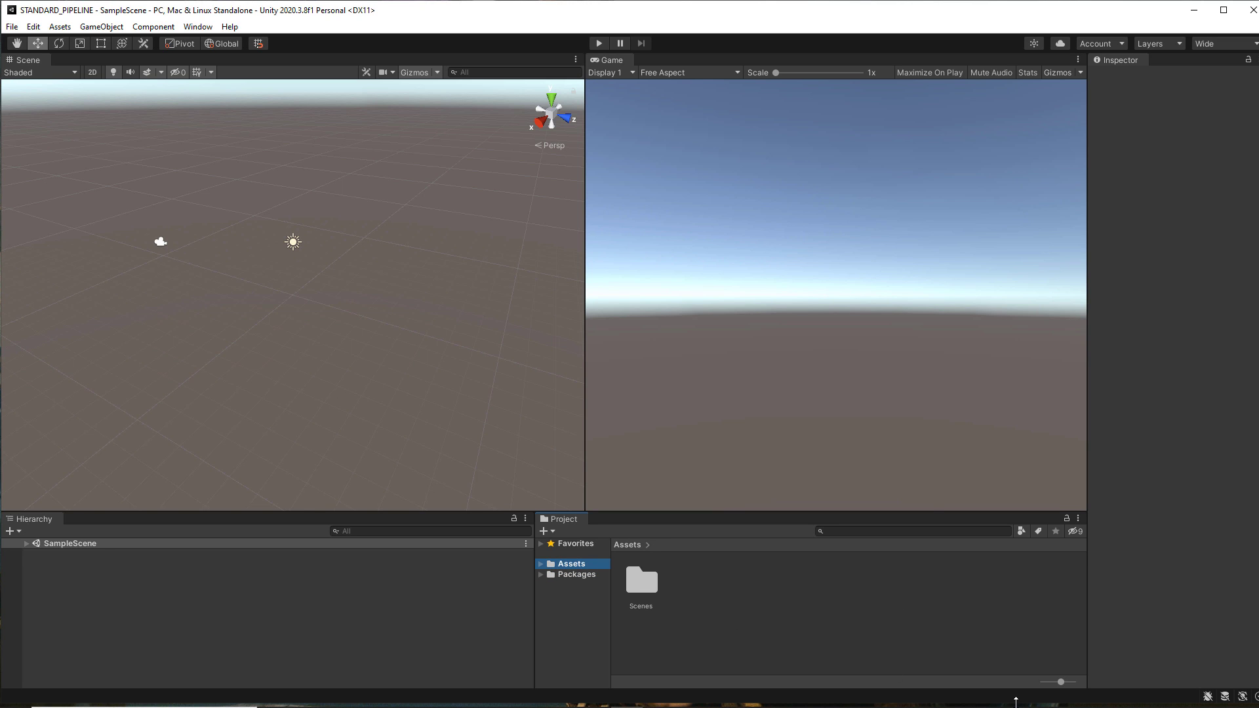
drag(1016, 703, 1016, 707)
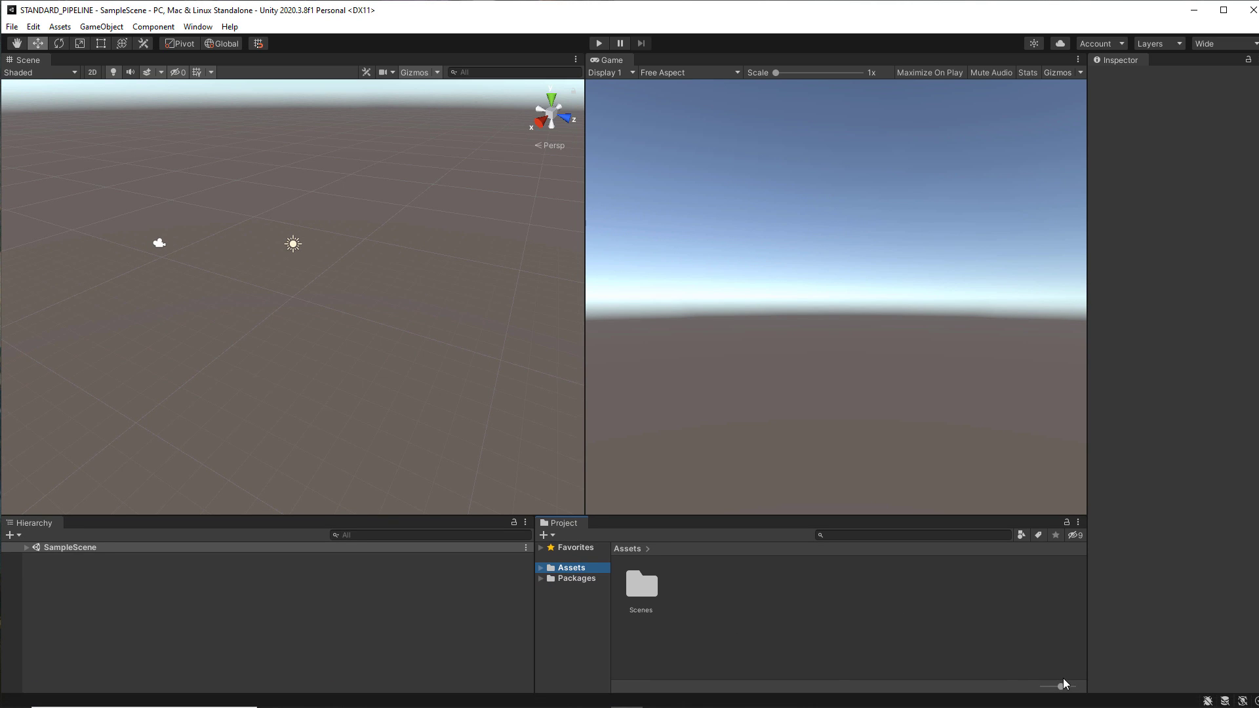
drag(1061, 687, 1041, 687)
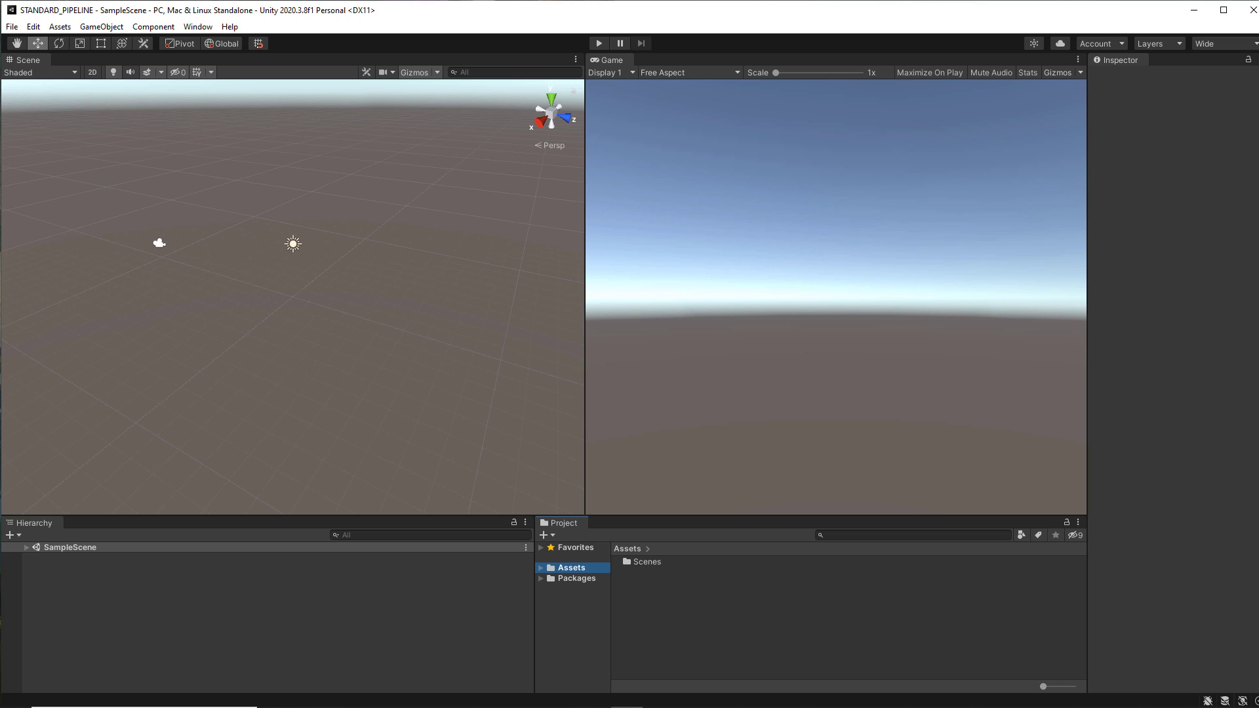
Open the Package Manager, move it fully into view, and show the packages from My Assets
click(195, 29)
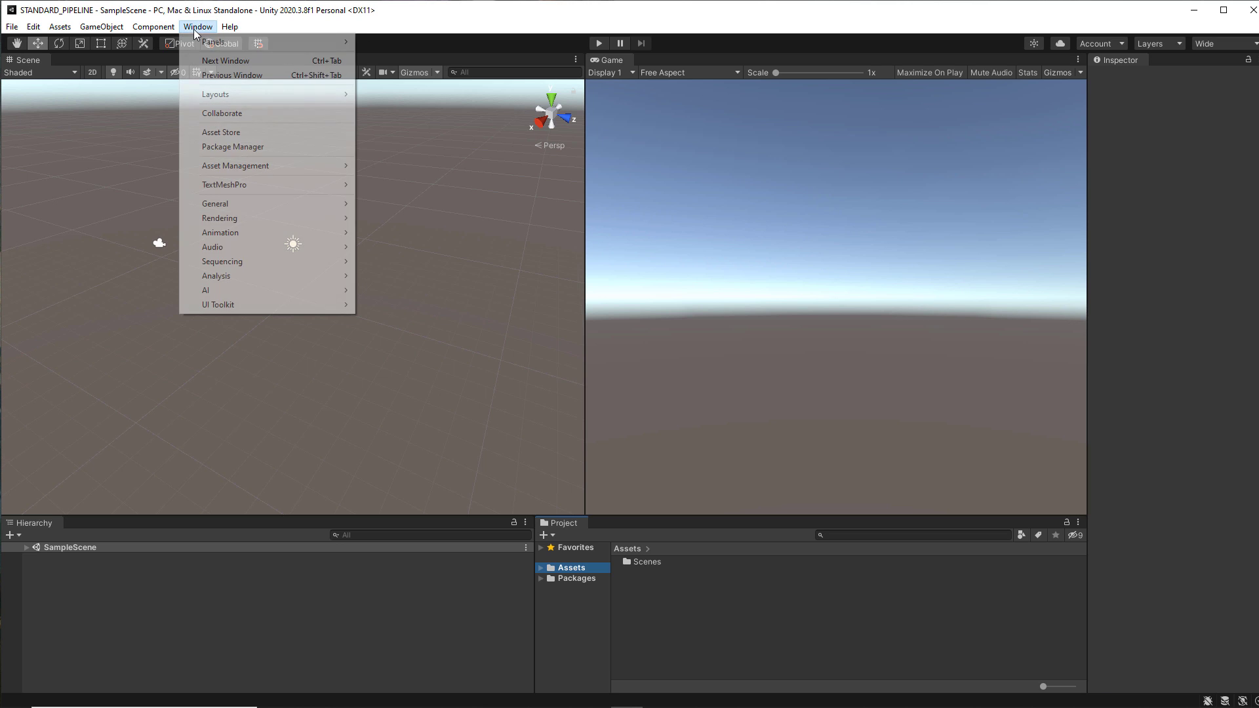
click(238, 148)
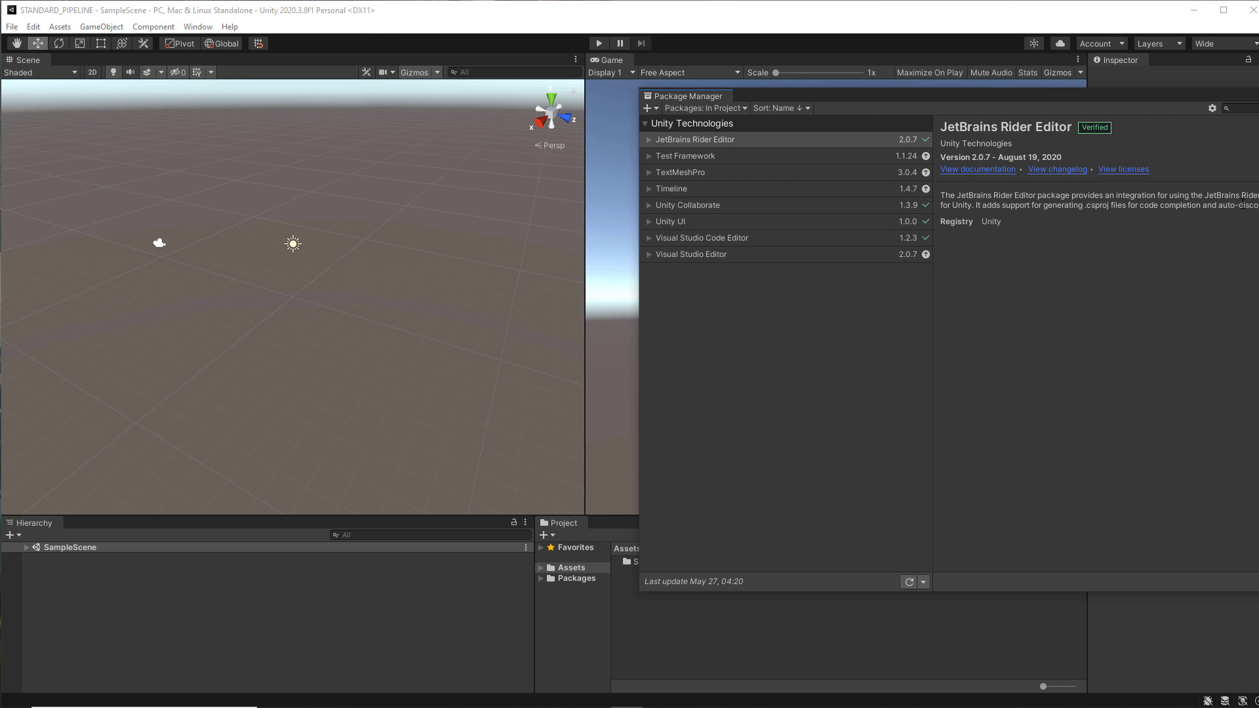
drag(1153, 97, 735, 90)
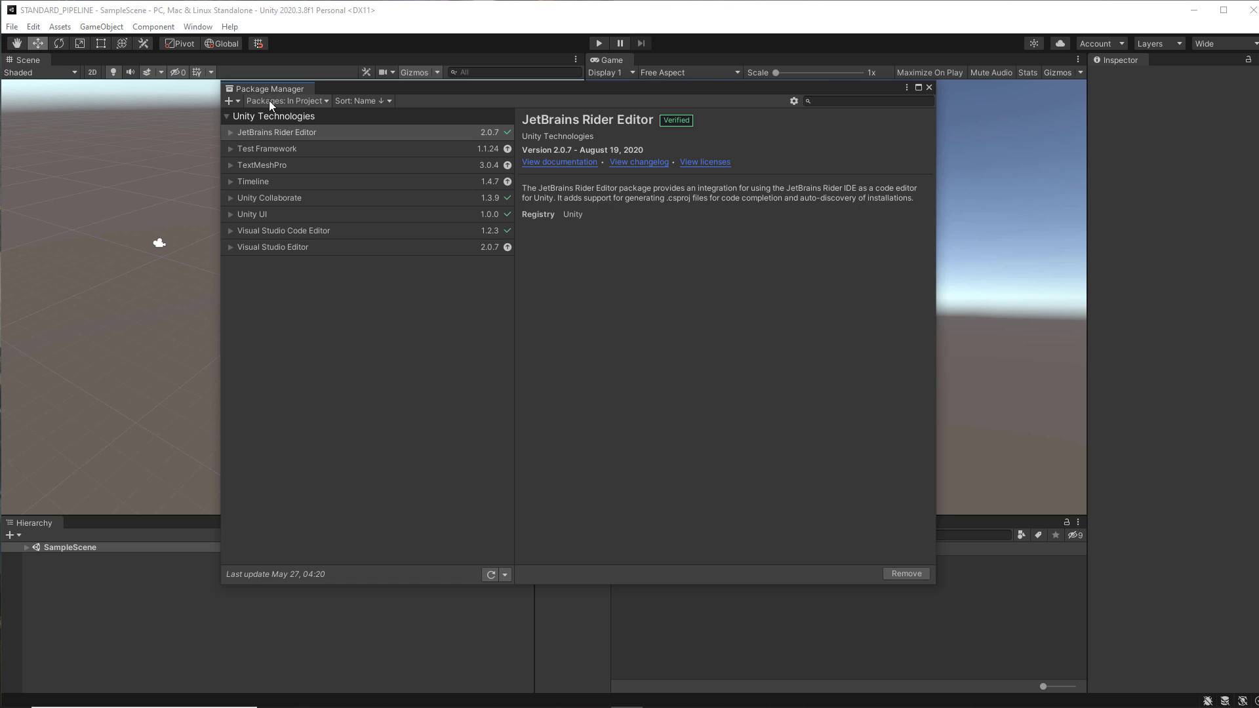
click(326, 101)
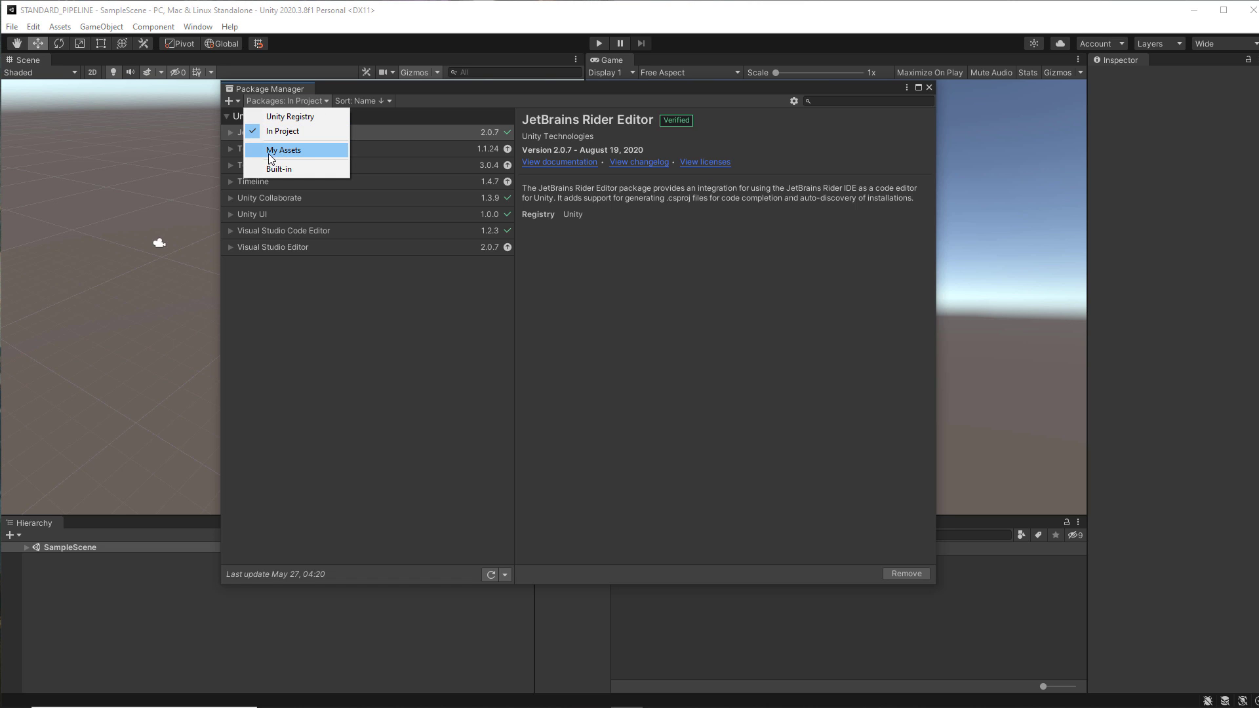
click(295, 156)
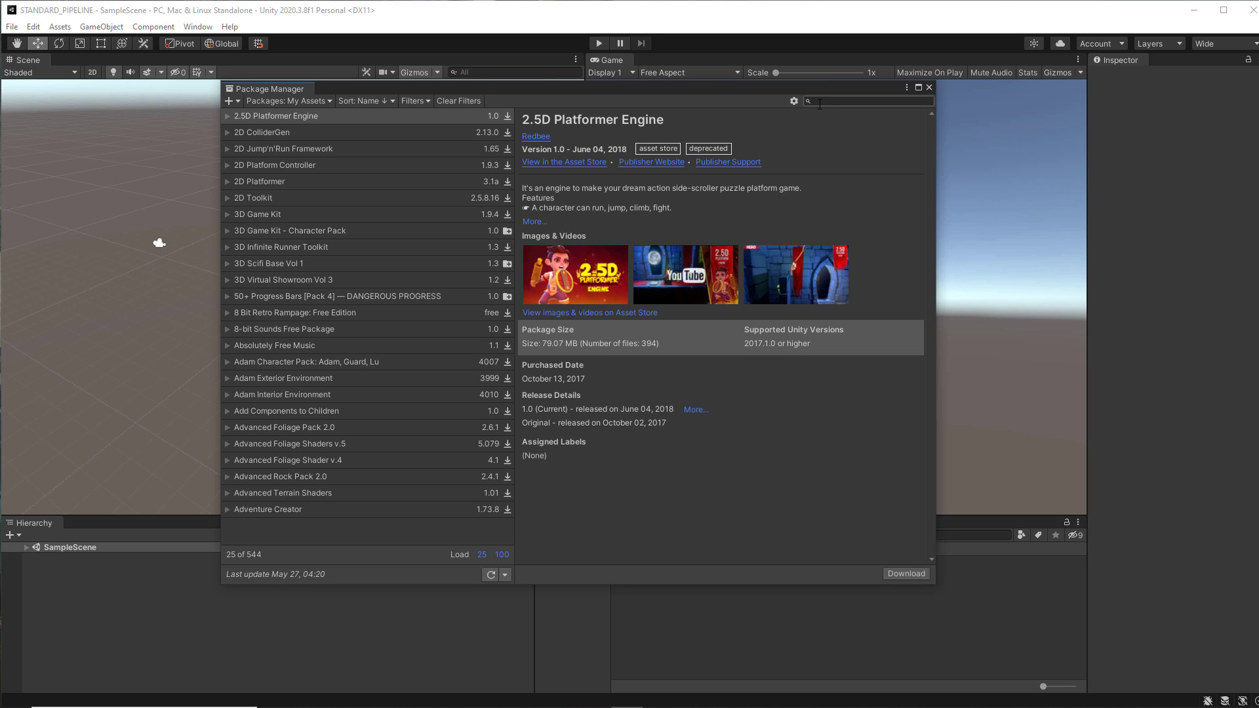
Search My Assets for "gaia", view the details of Gaia Pro - Terrain & Scene Generator, and close the Package Manager
text(gi)
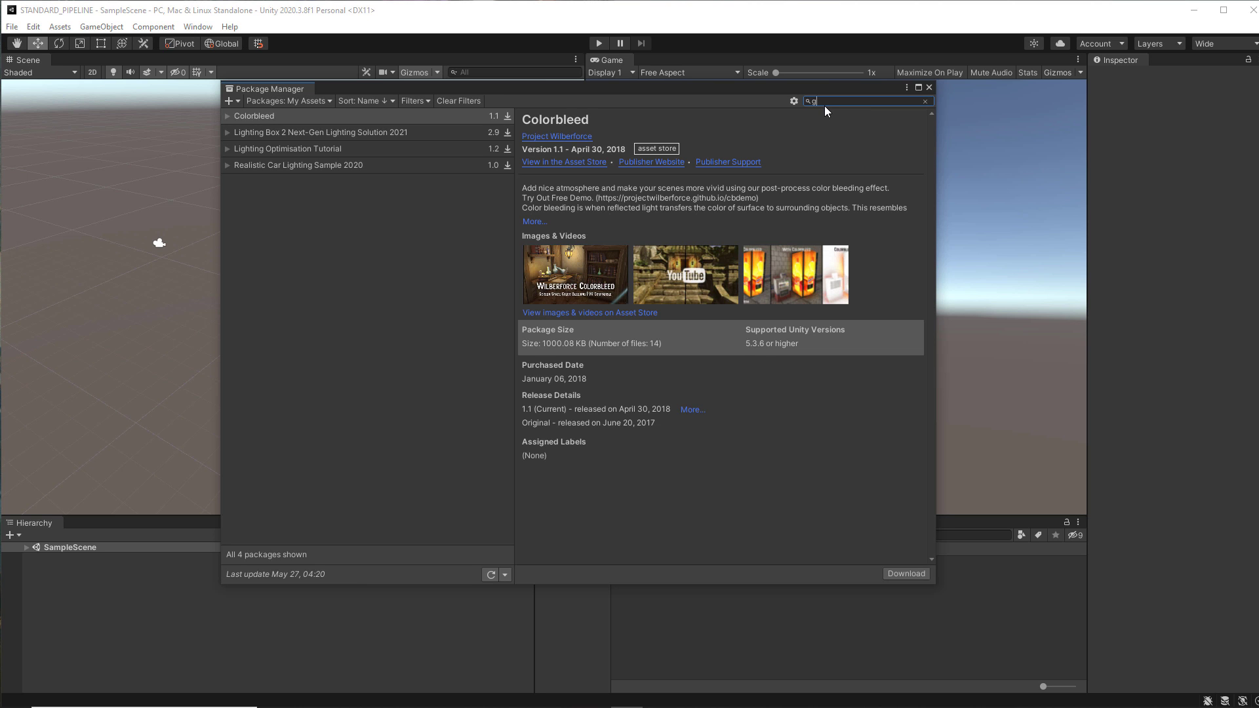
key(BackSpace)
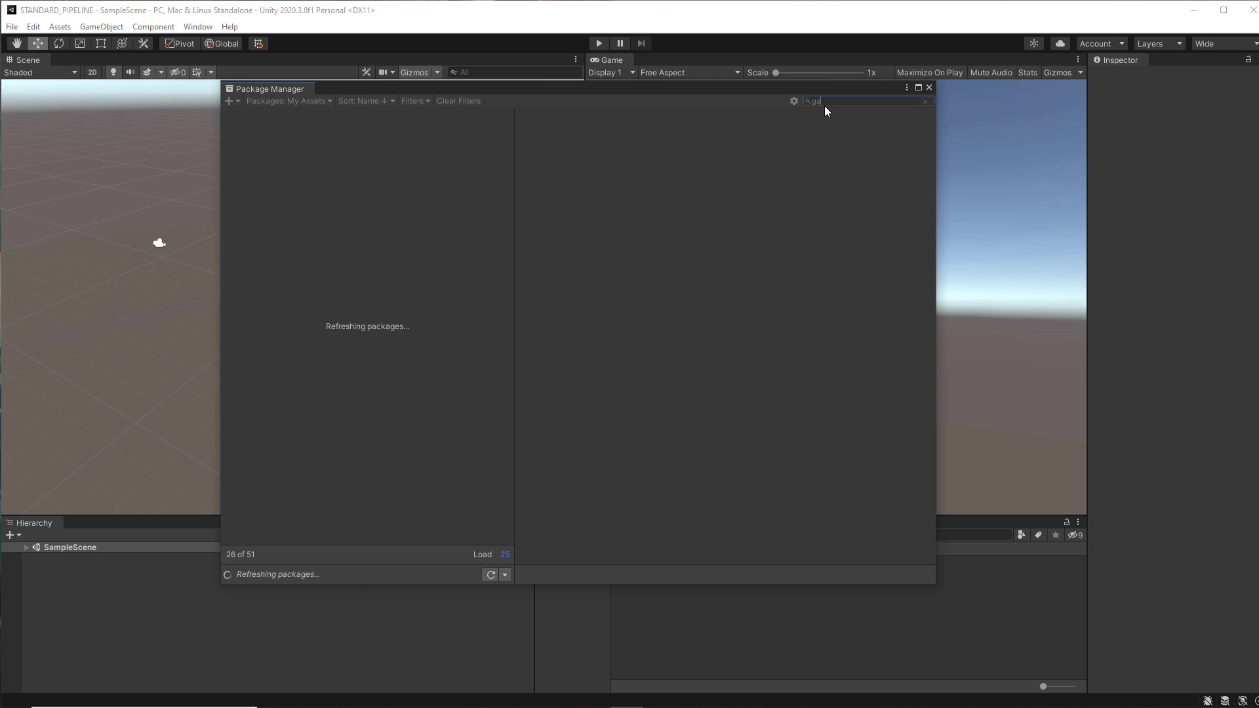
text(ai)
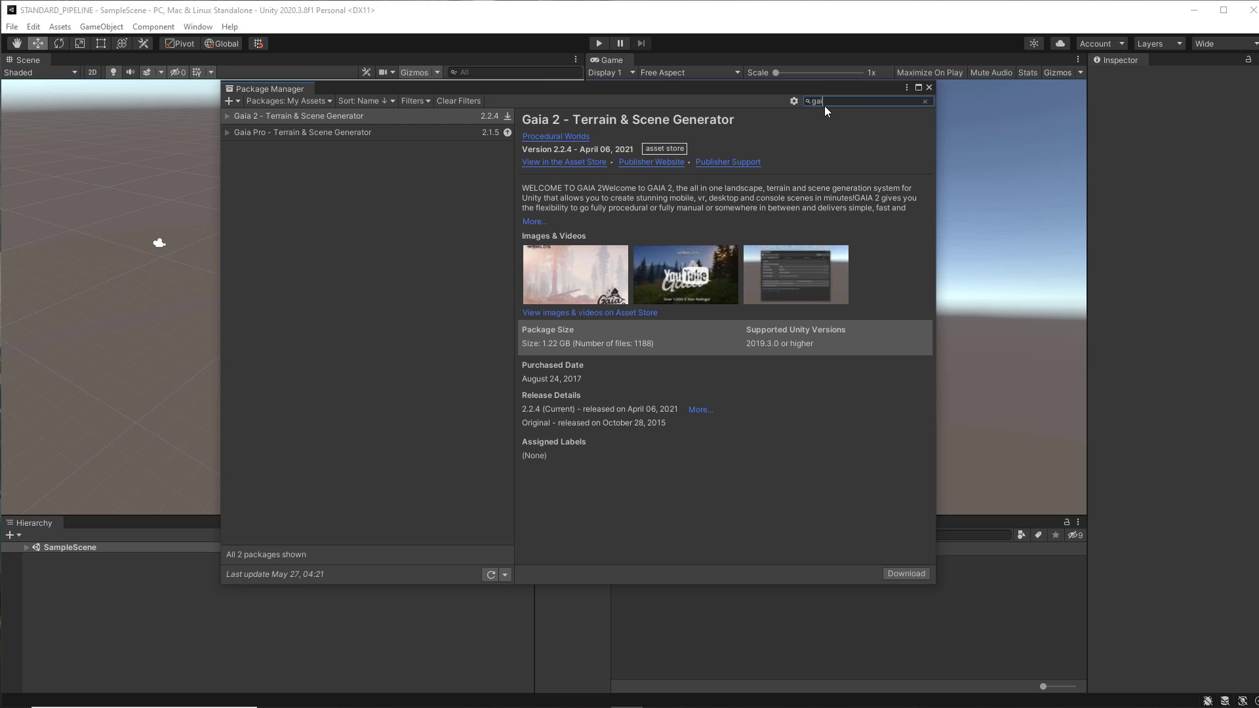
text(a)
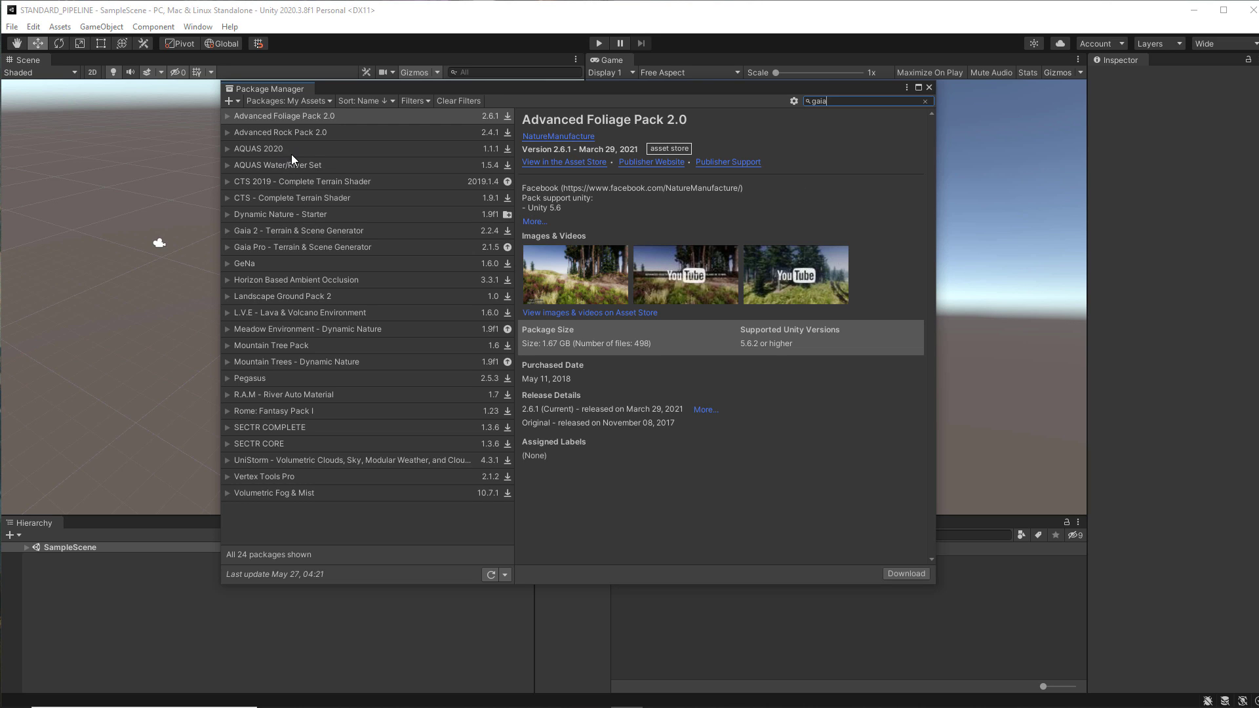
click(297, 247)
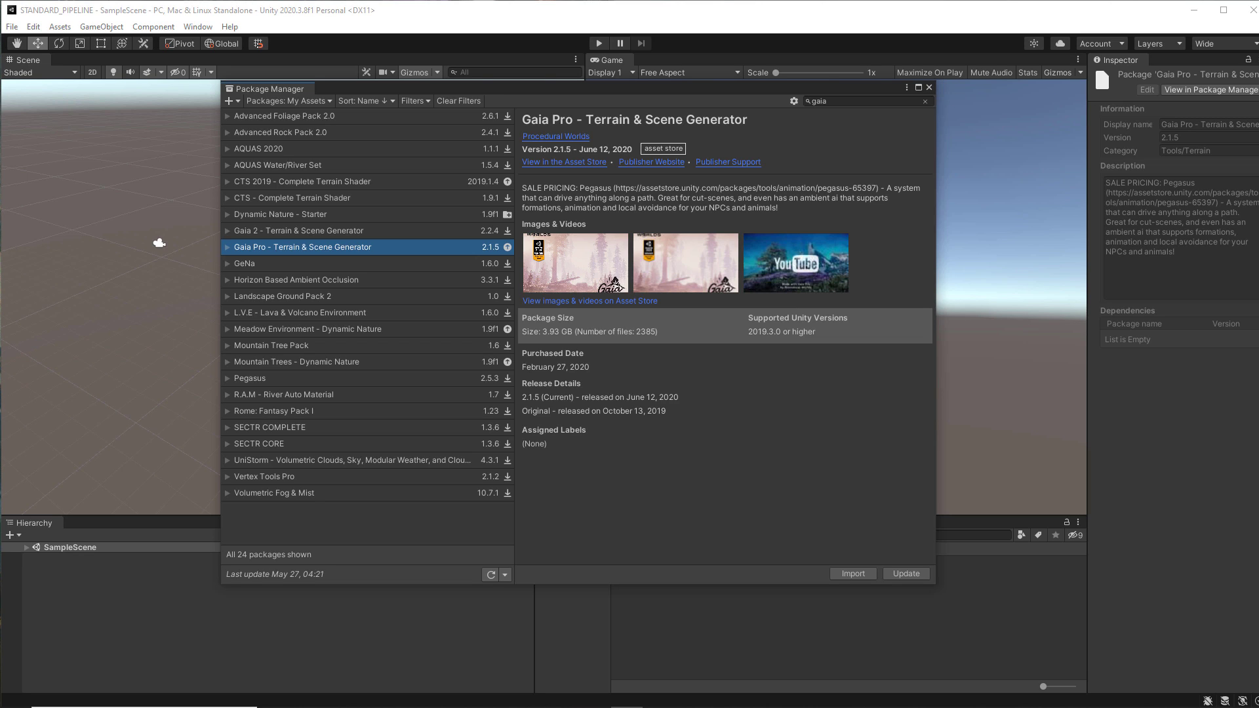
click(930, 88)
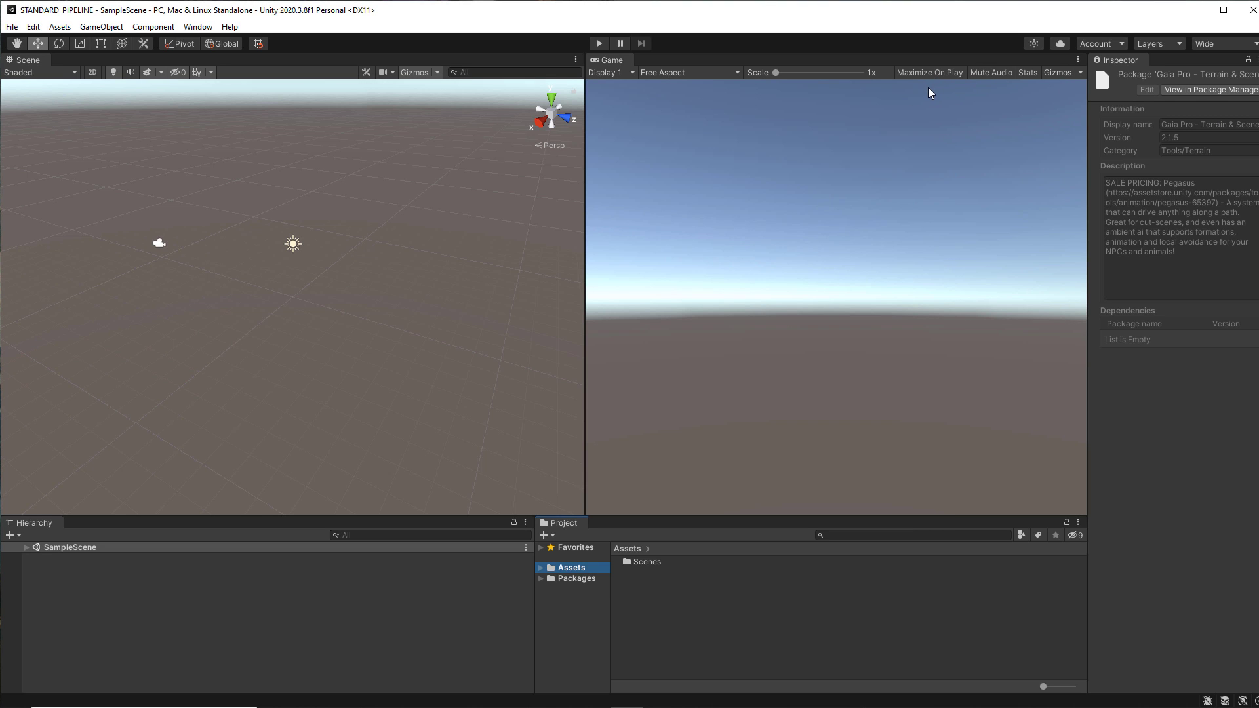
Import all contents of the custom package Gaia Pro 2021 v301.unitypackage from the UNITY folder inside ___PROC_WORLDS_VIDS_ on the D: drive
click(59, 27)
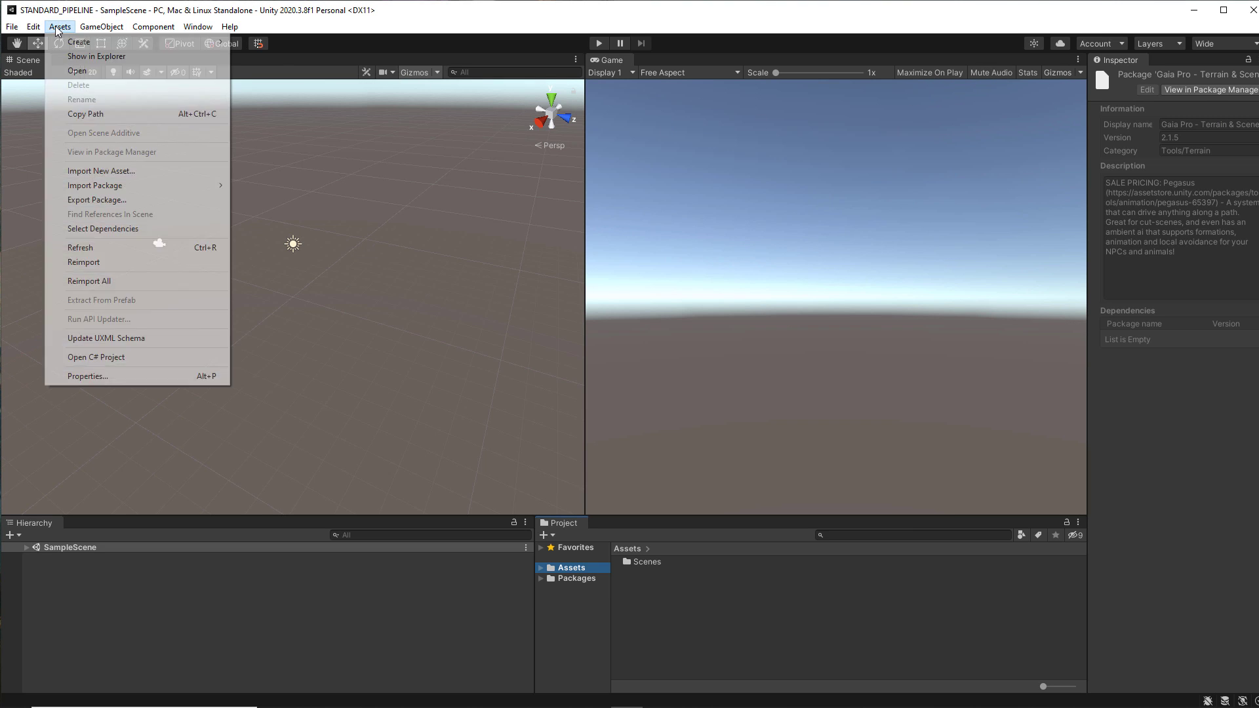
mouse_move(98, 188)
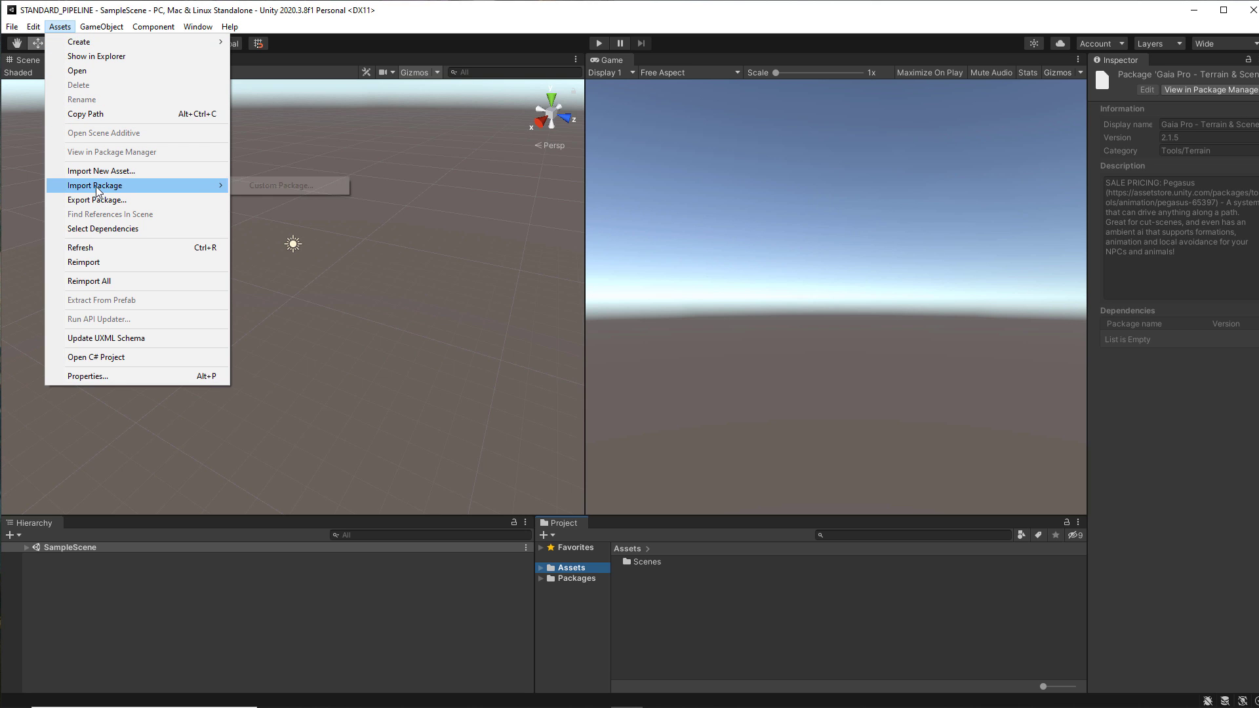
click(247, 186)
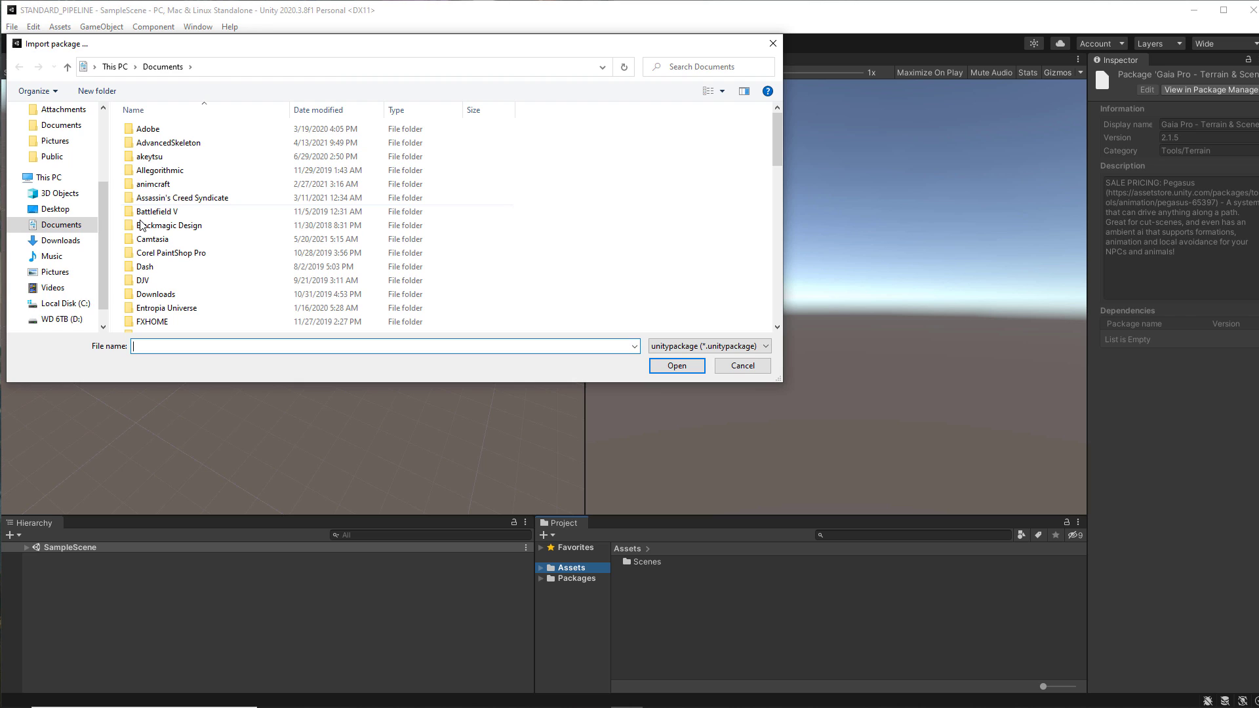
click(62, 319)
scroll(177, 220, down, 2)
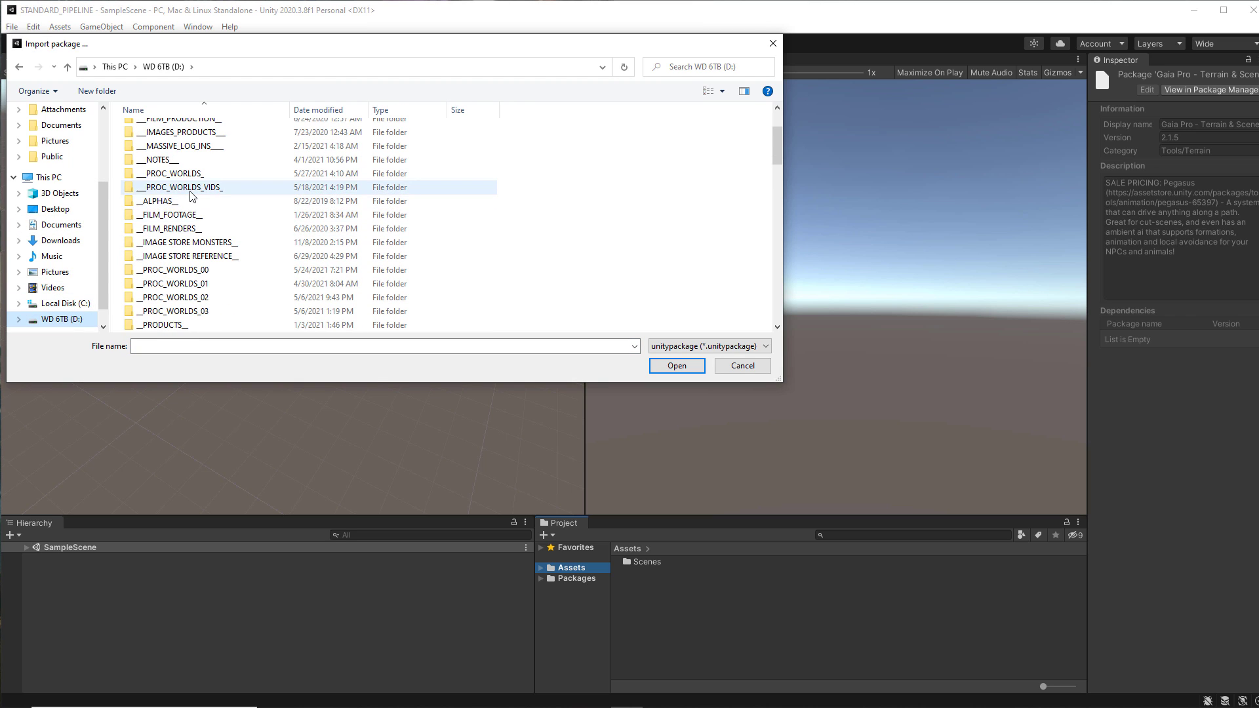
double_click(190, 188)
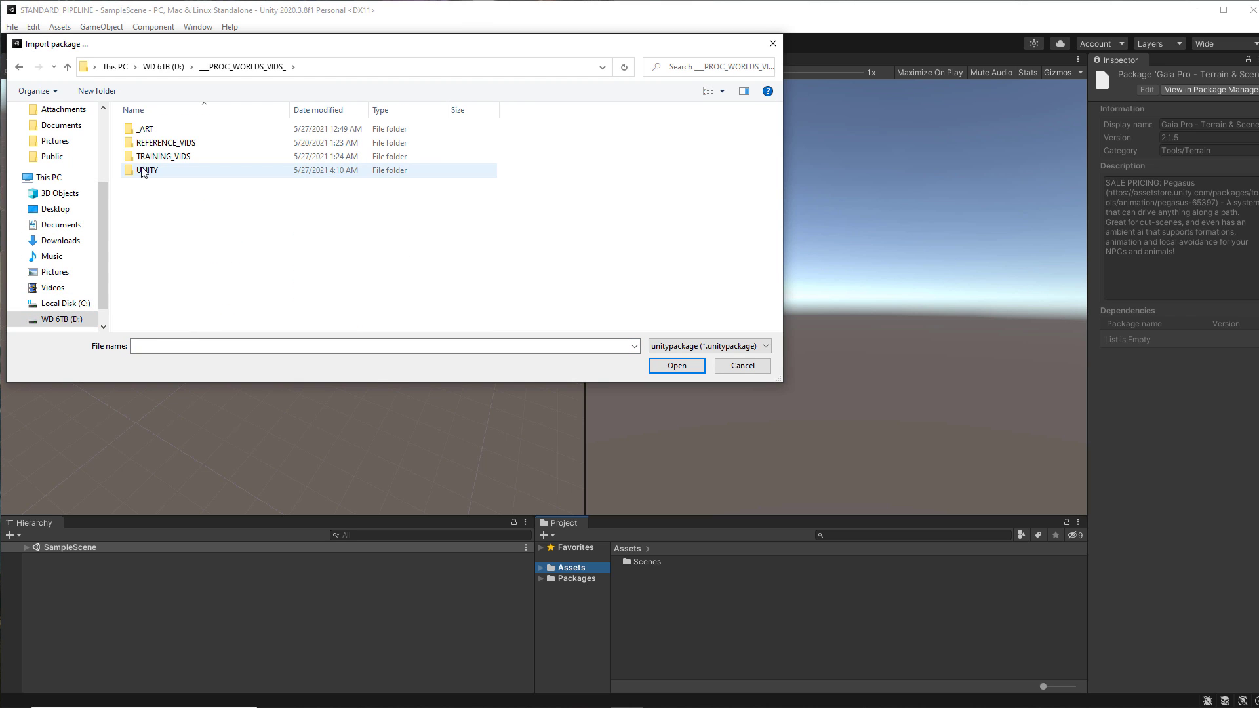
double_click(143, 170)
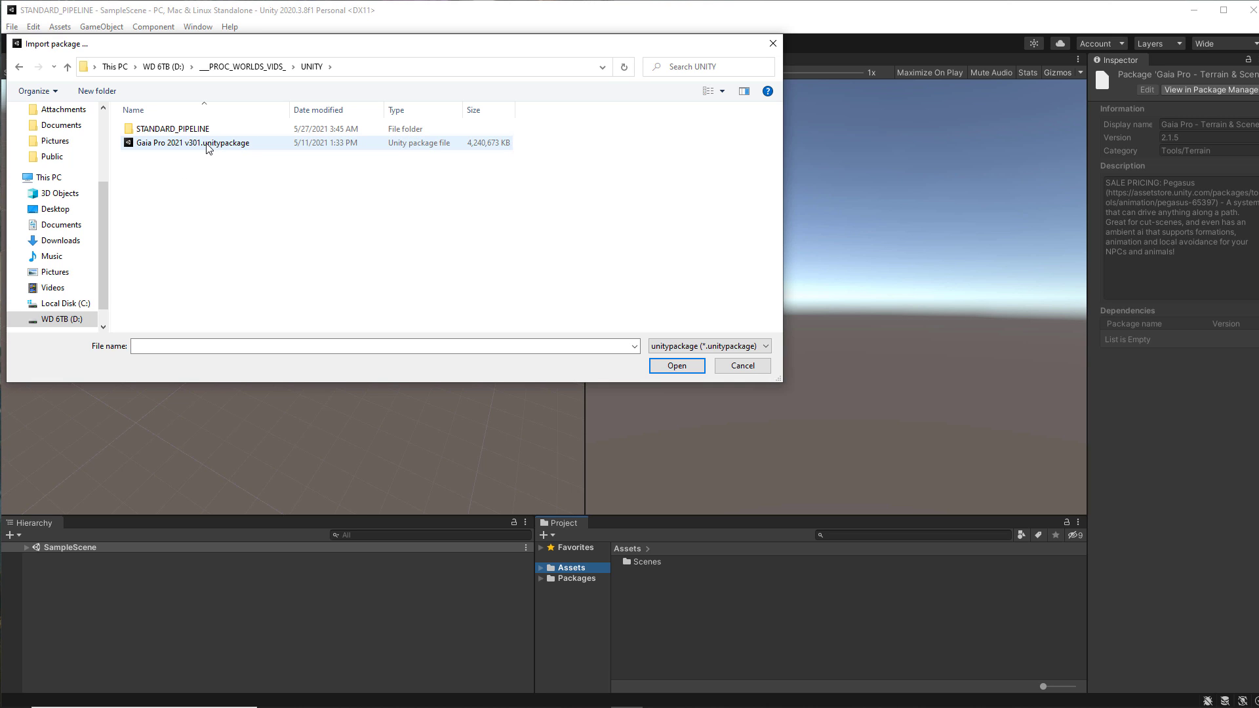
click(207, 145)
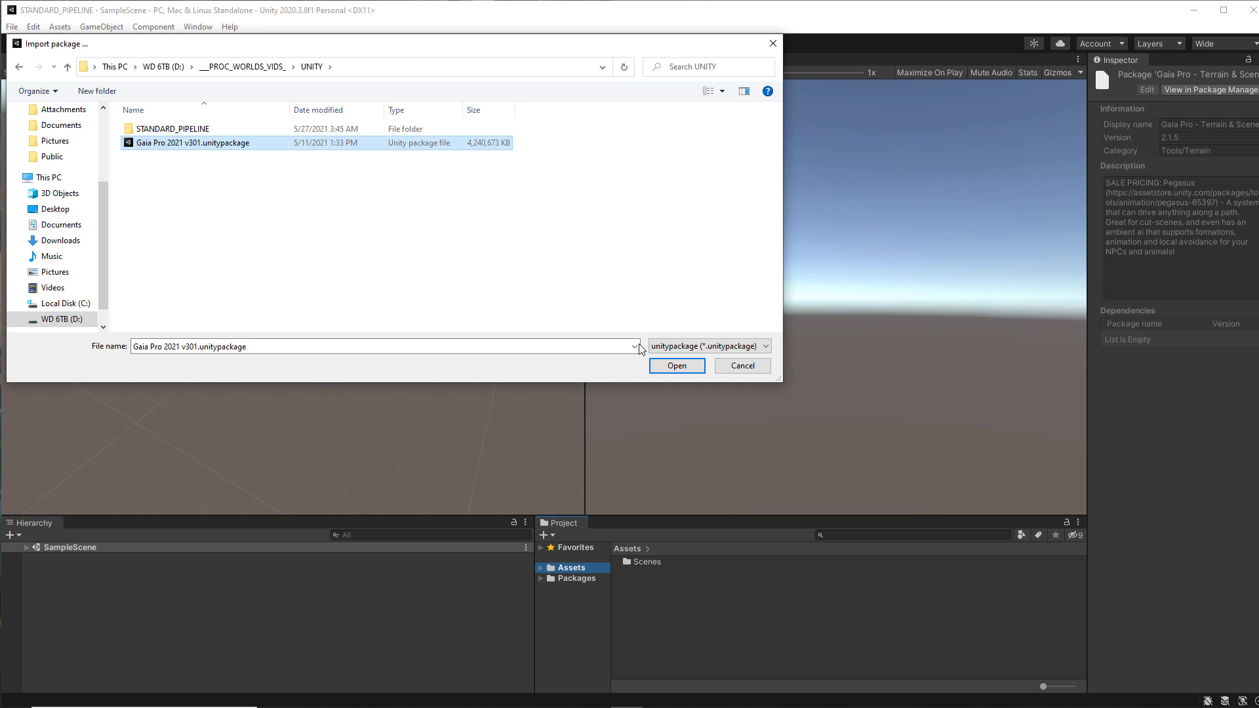
click(668, 370)
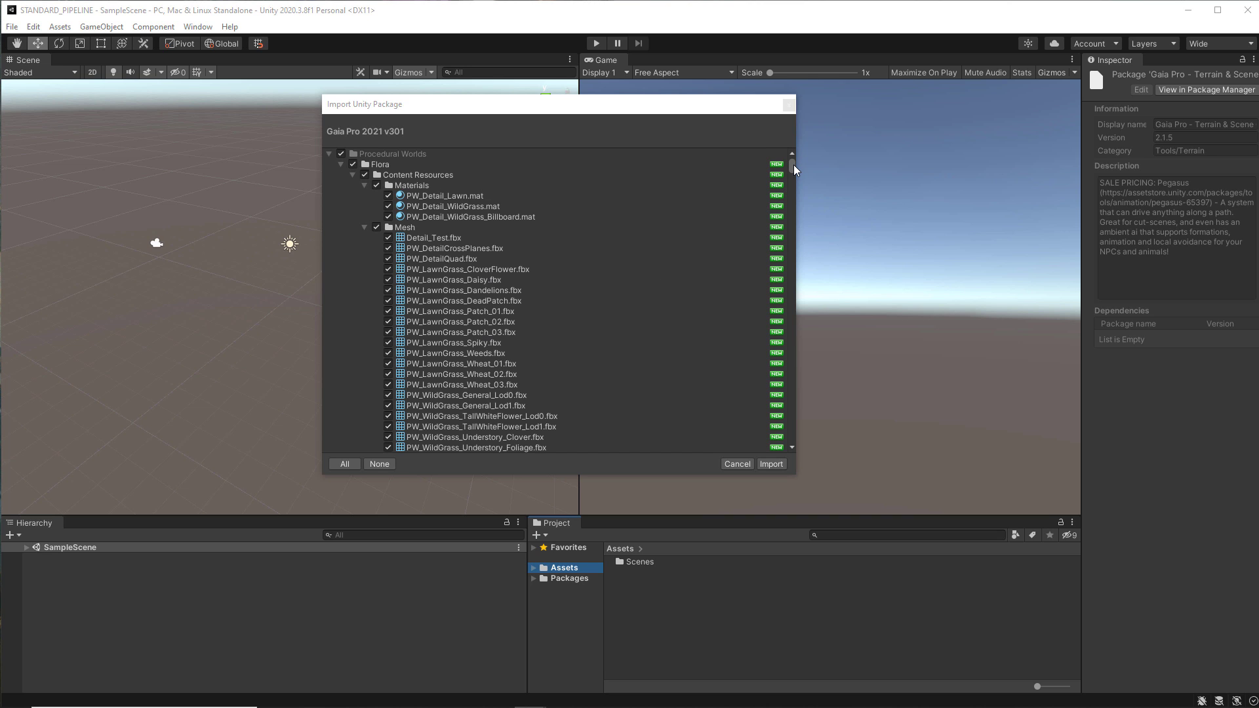
drag(793, 165, 823, 165)
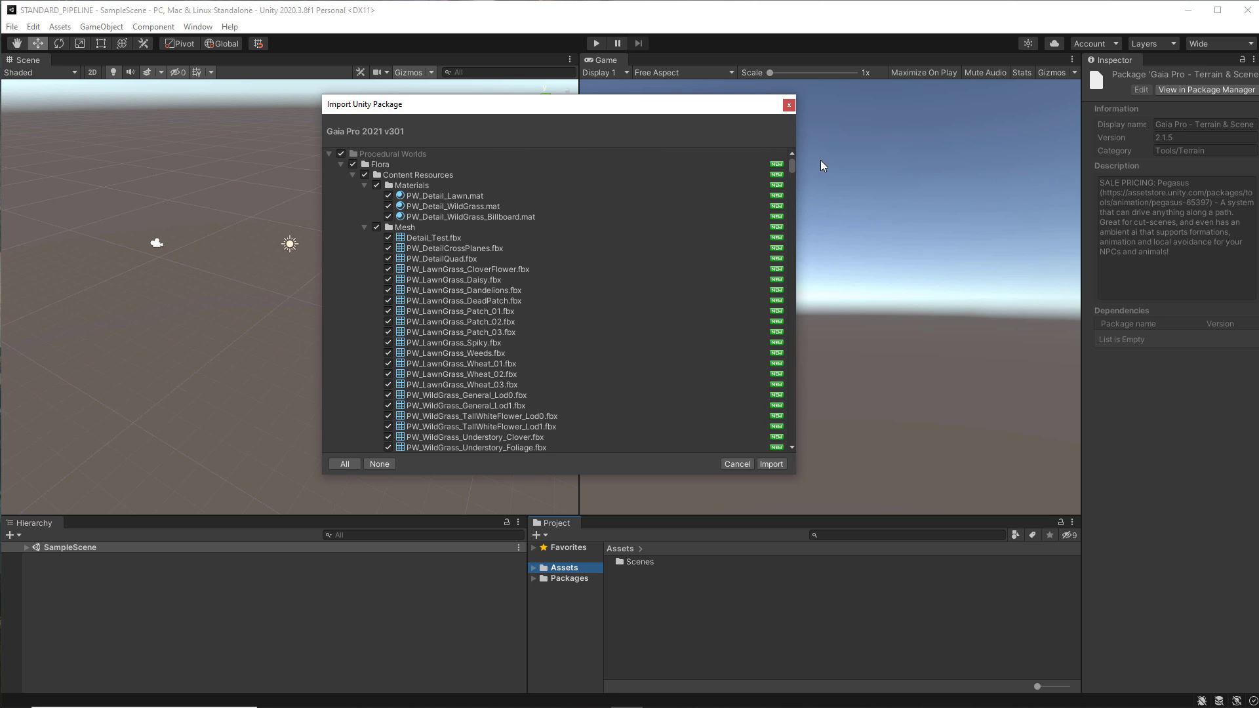
click(772, 464)
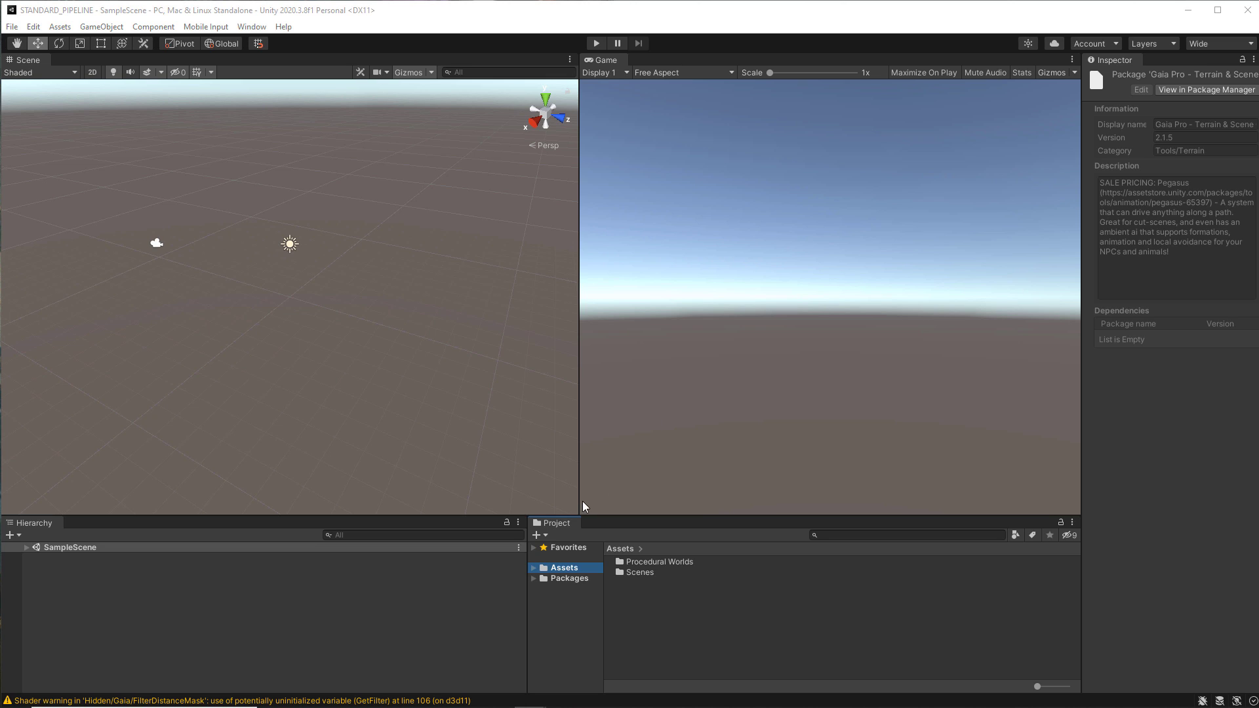
Expand the Assets folder, widen the Project window's folder tree, and show the contents of Scenes and Procedural Worlds
click(533, 568)
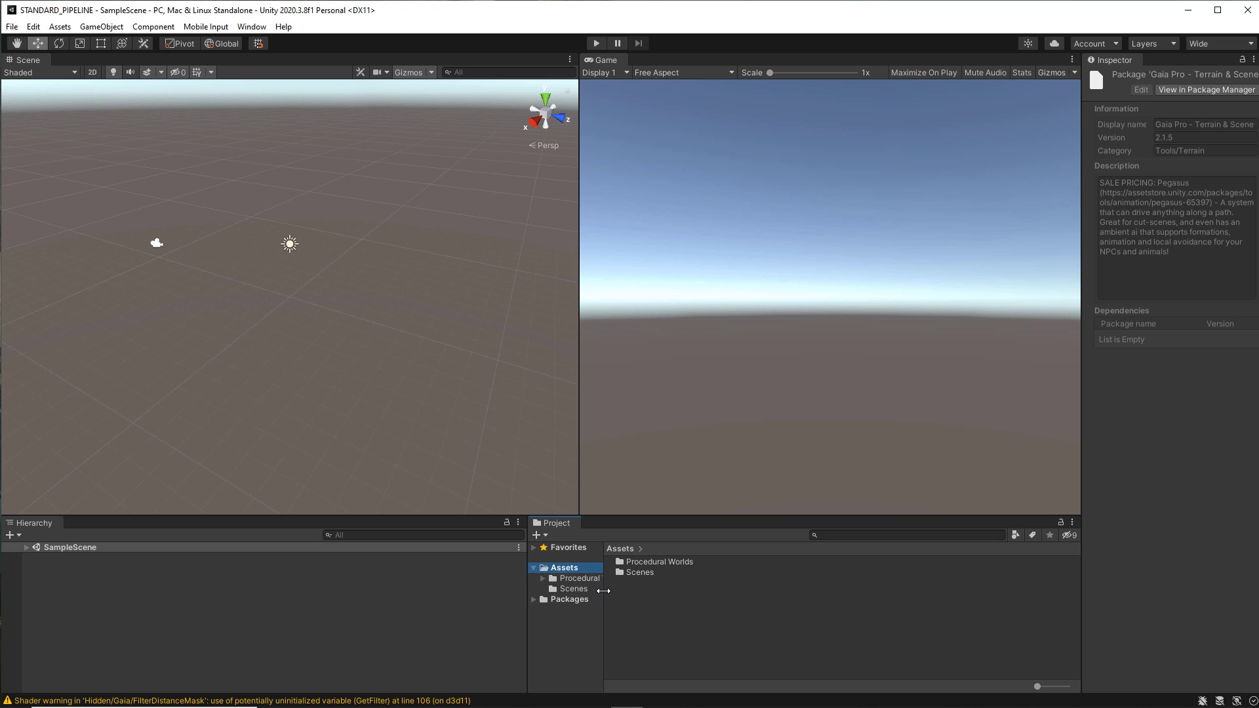
drag(603, 592, 647, 596)
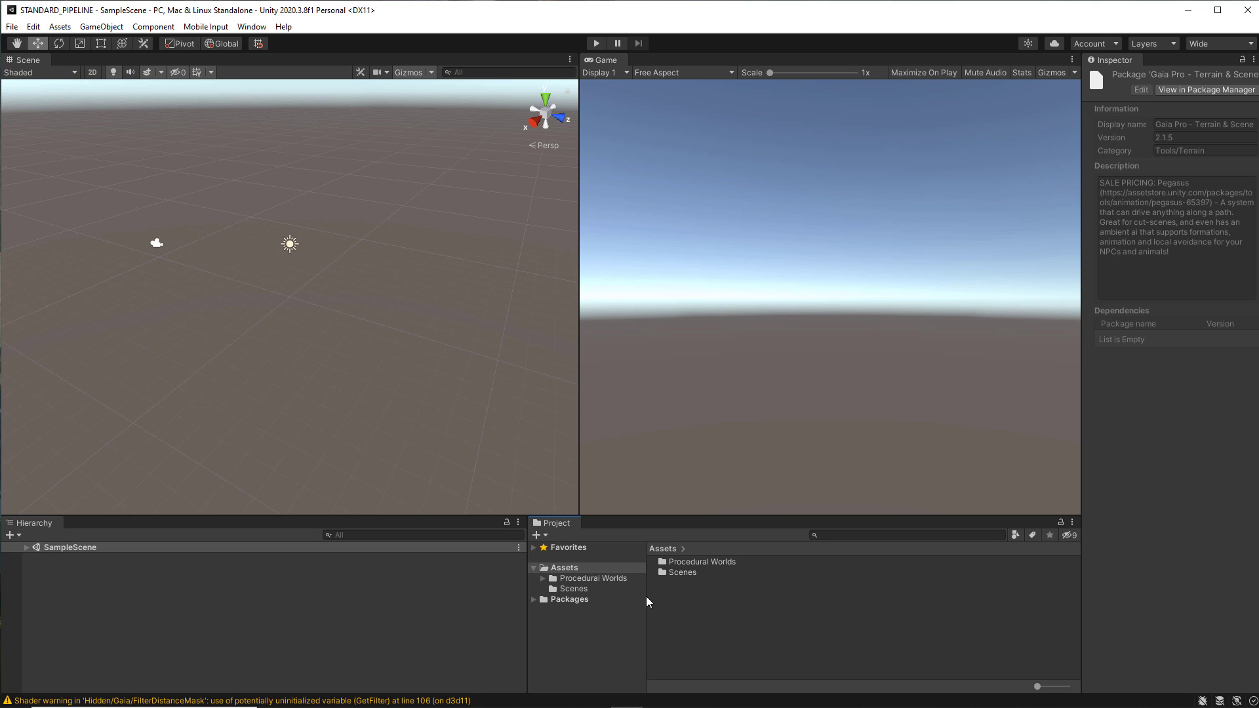
click(553, 588)
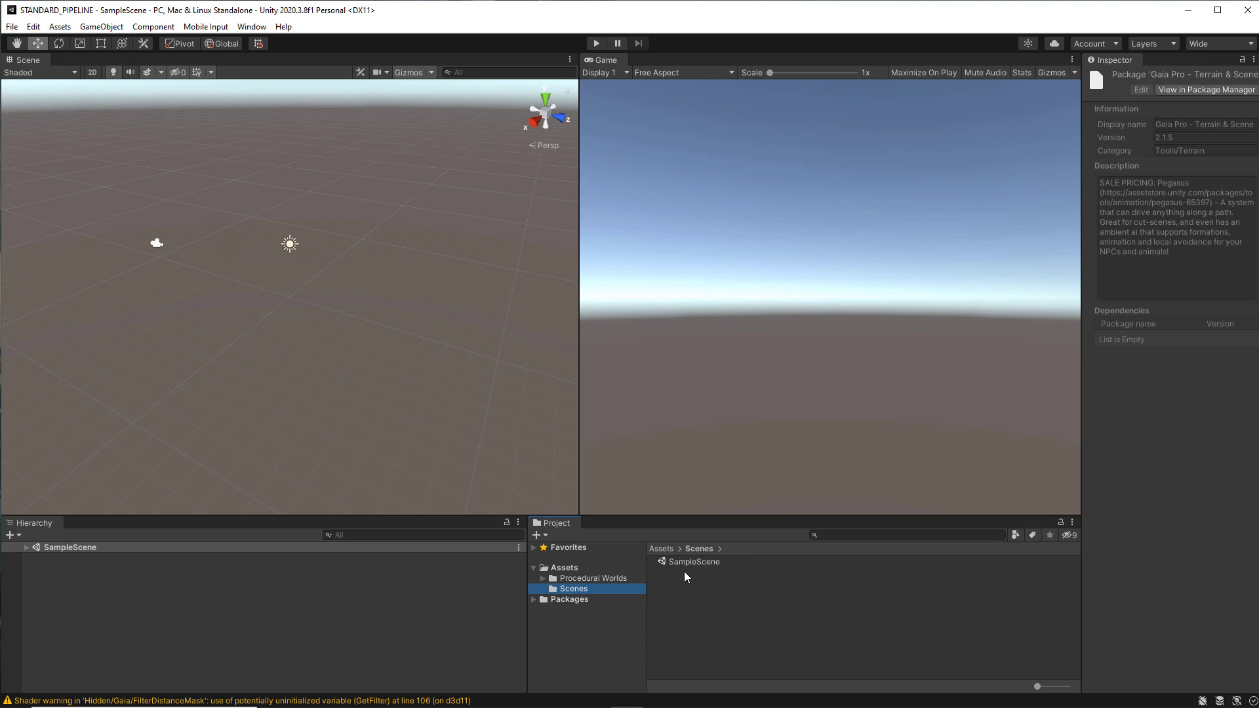
click(571, 580)
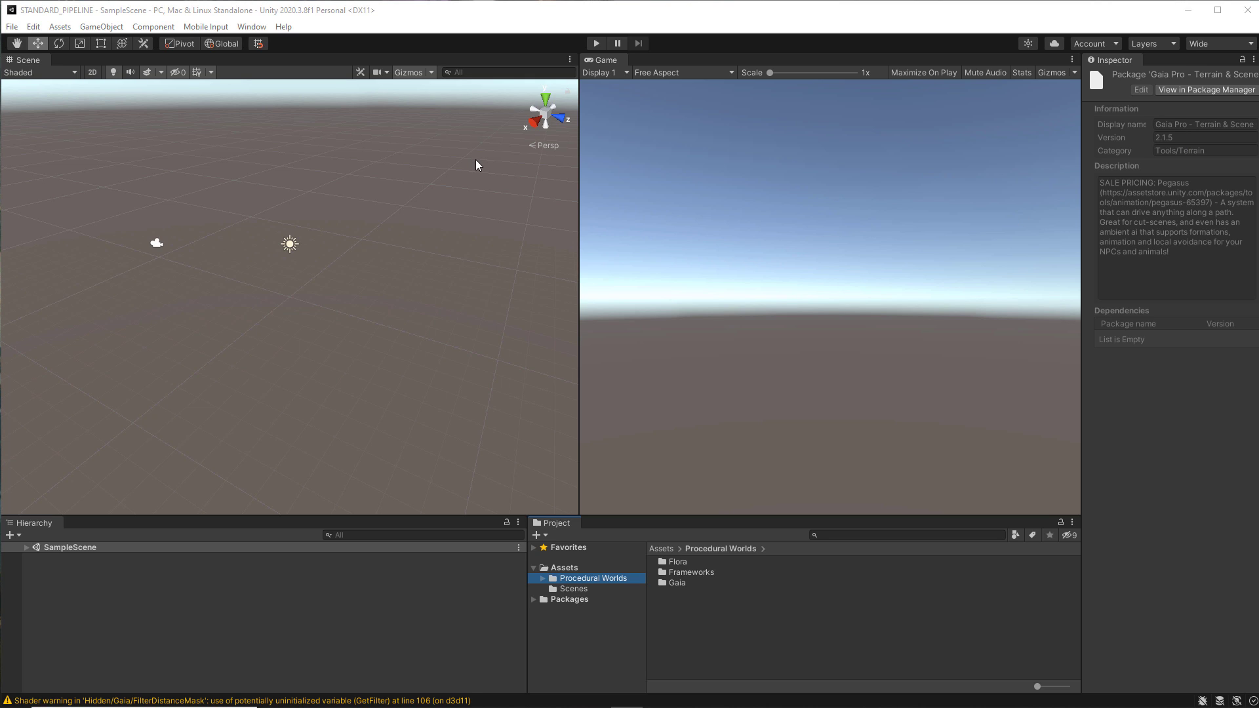
Save the project and look through the available Procedural Worlds tools, including Gaia and Flora
click(12, 27)
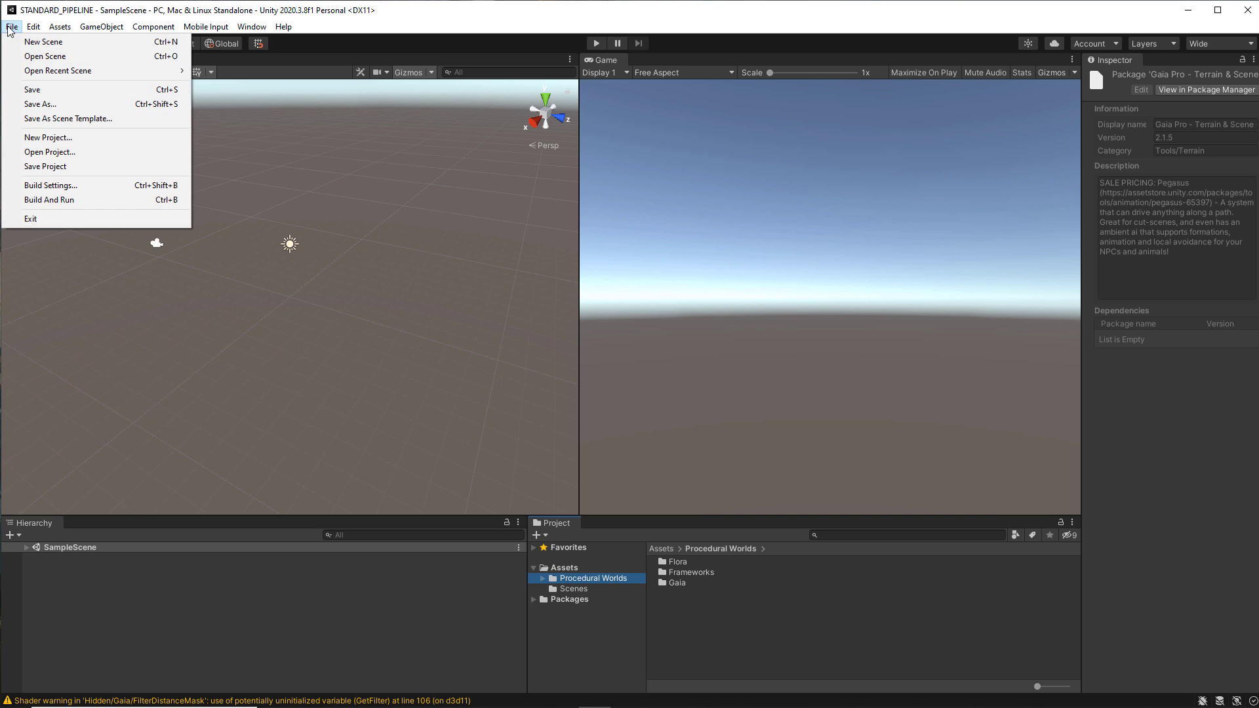
click(37, 168)
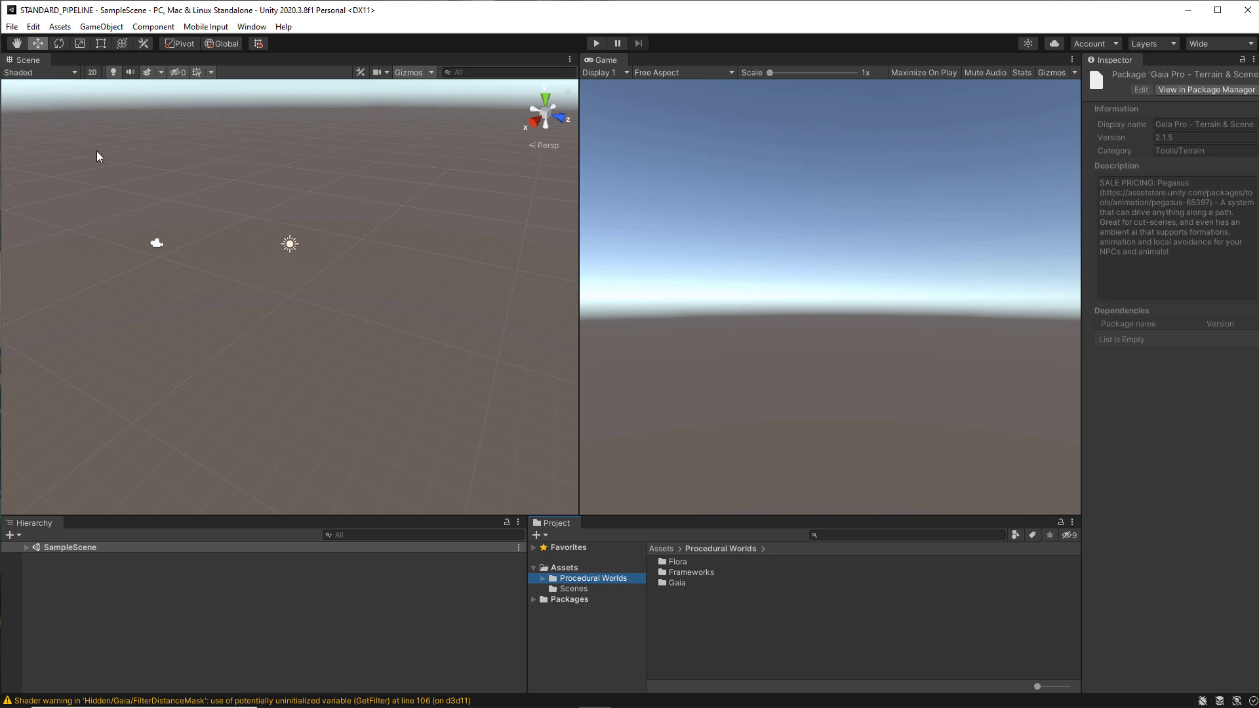
click(248, 26)
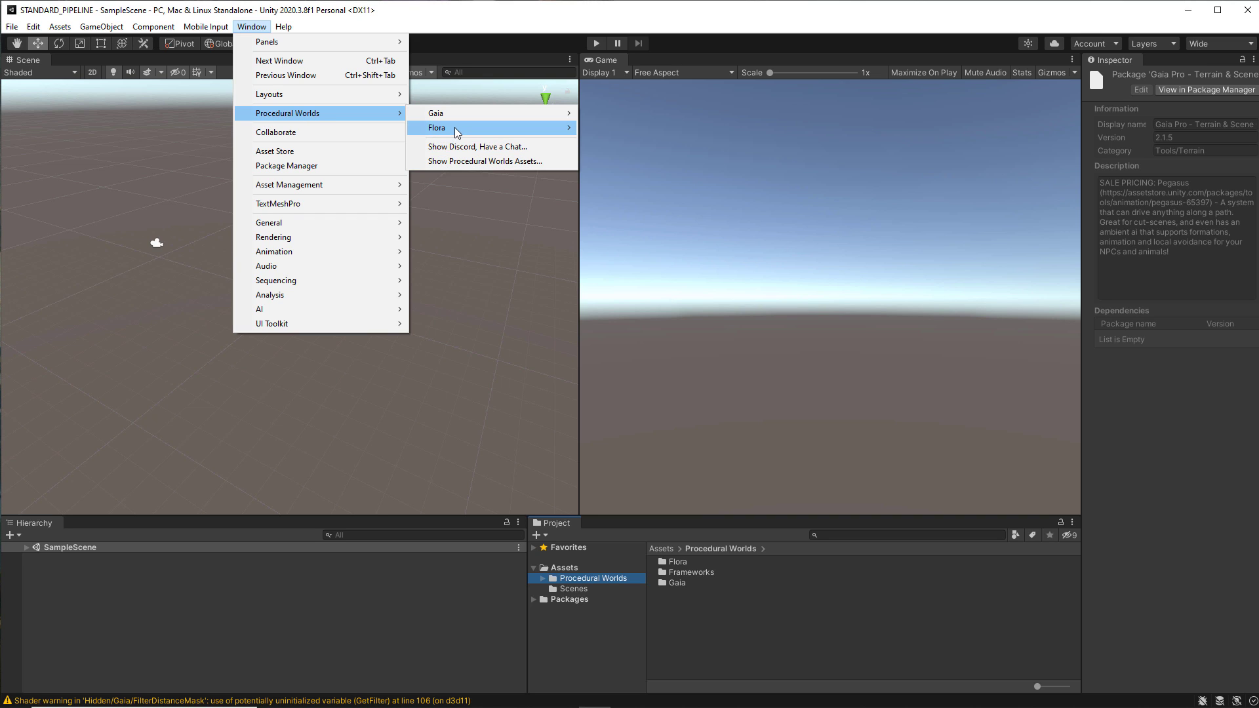
mouse_move(457, 131)
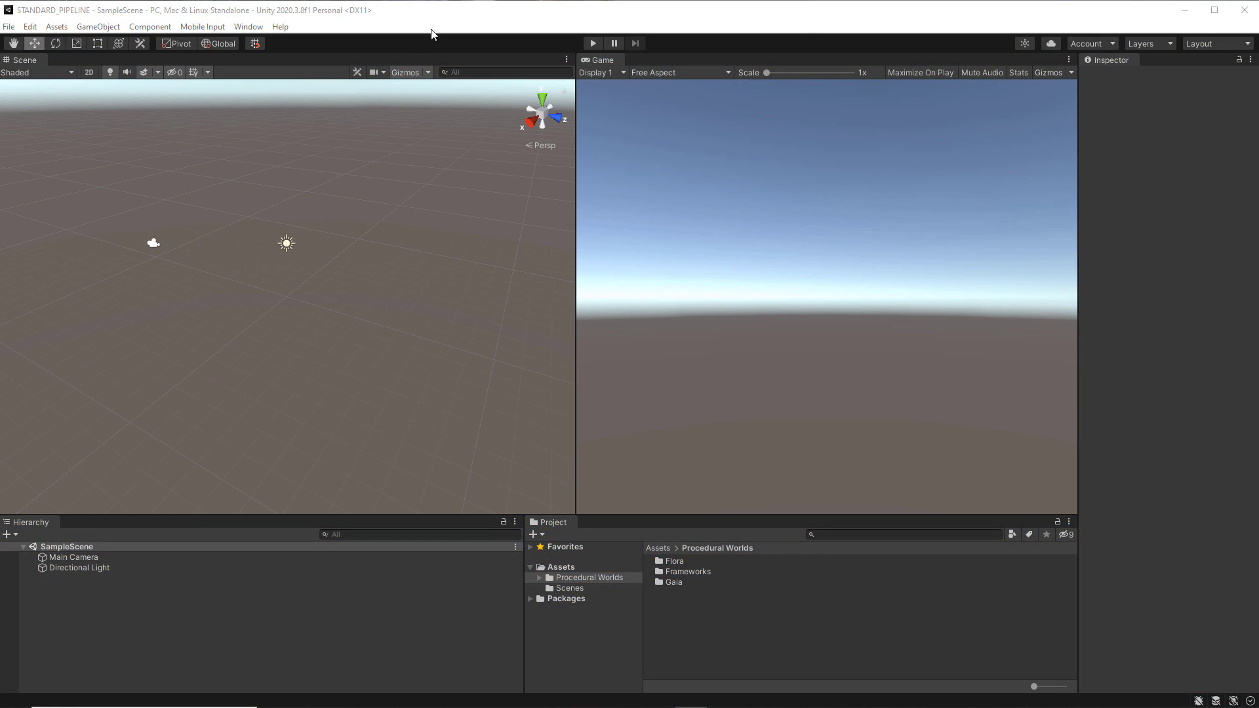
Open the Gaia Manager and decline visiting the tutorials webpage while Gaia performs its setup maintenance
click(242, 27)
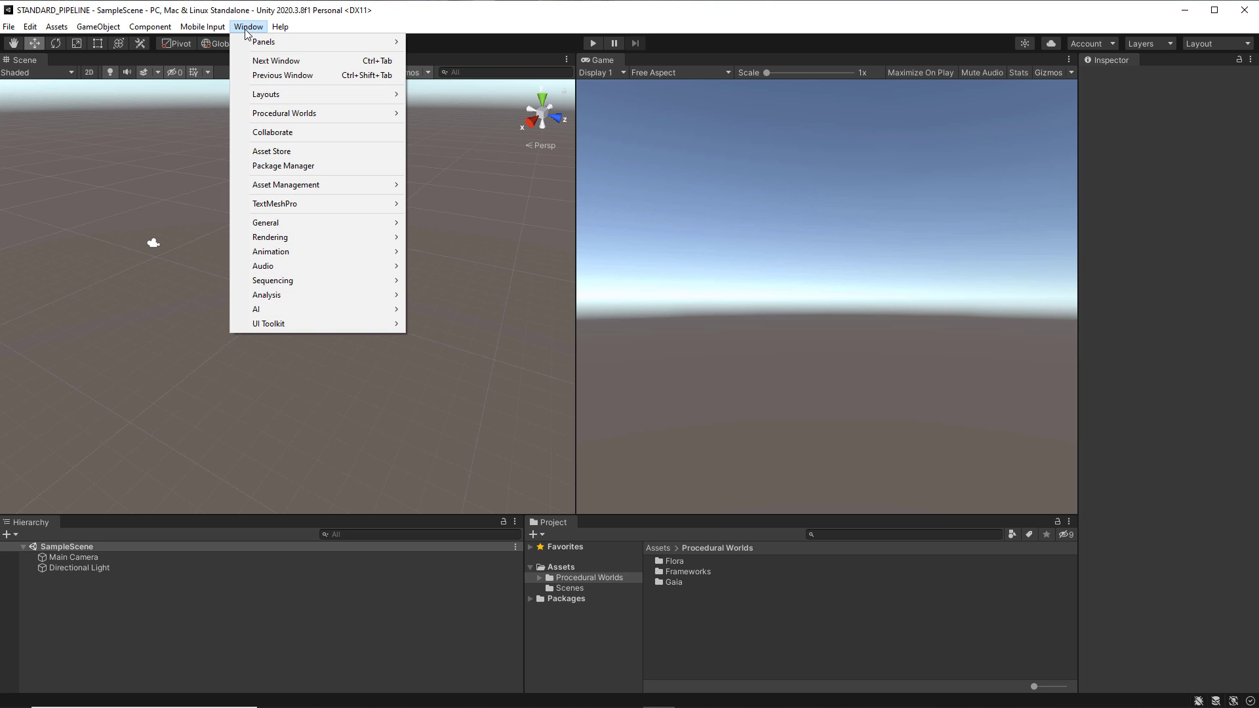
mouse_move(279, 116)
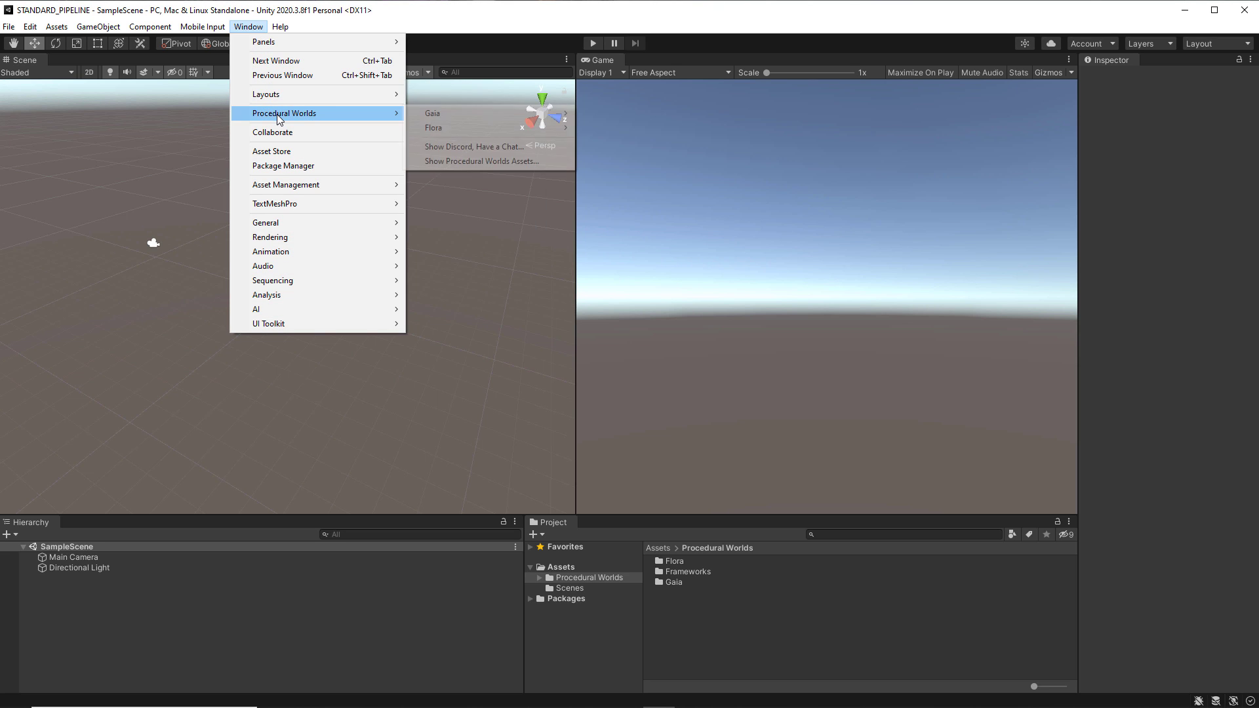
mouse_move(457, 116)
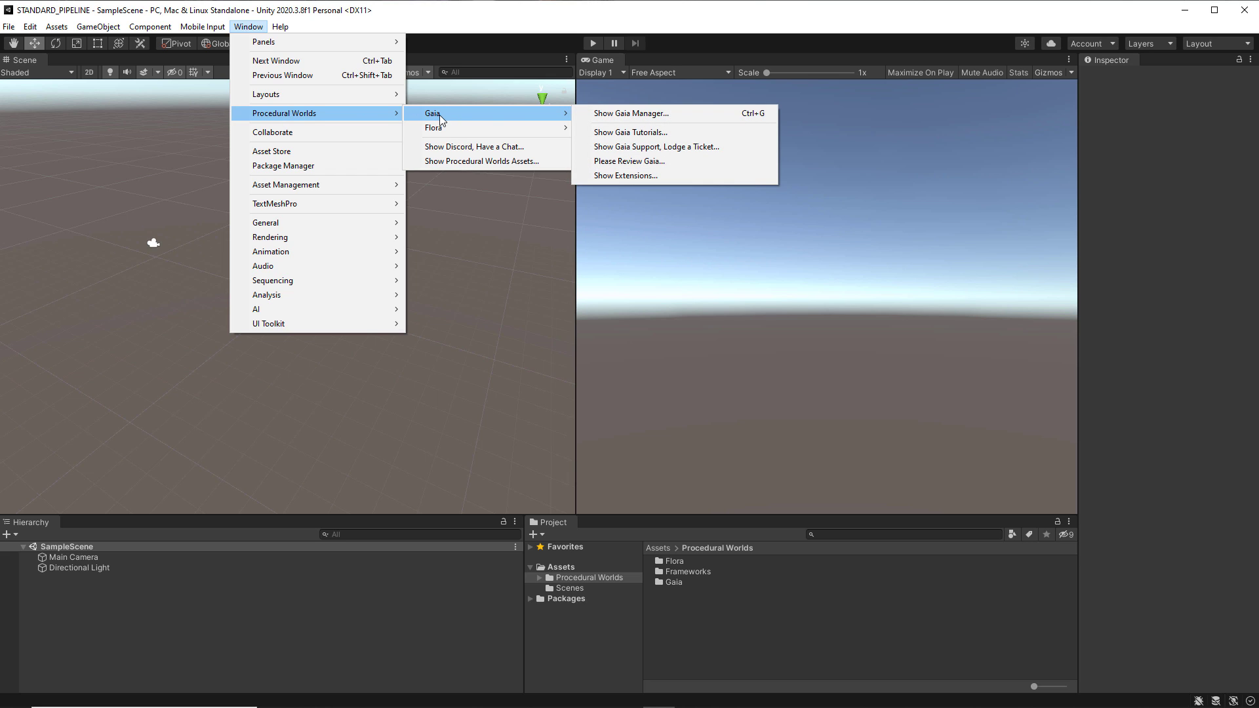
click(673, 116)
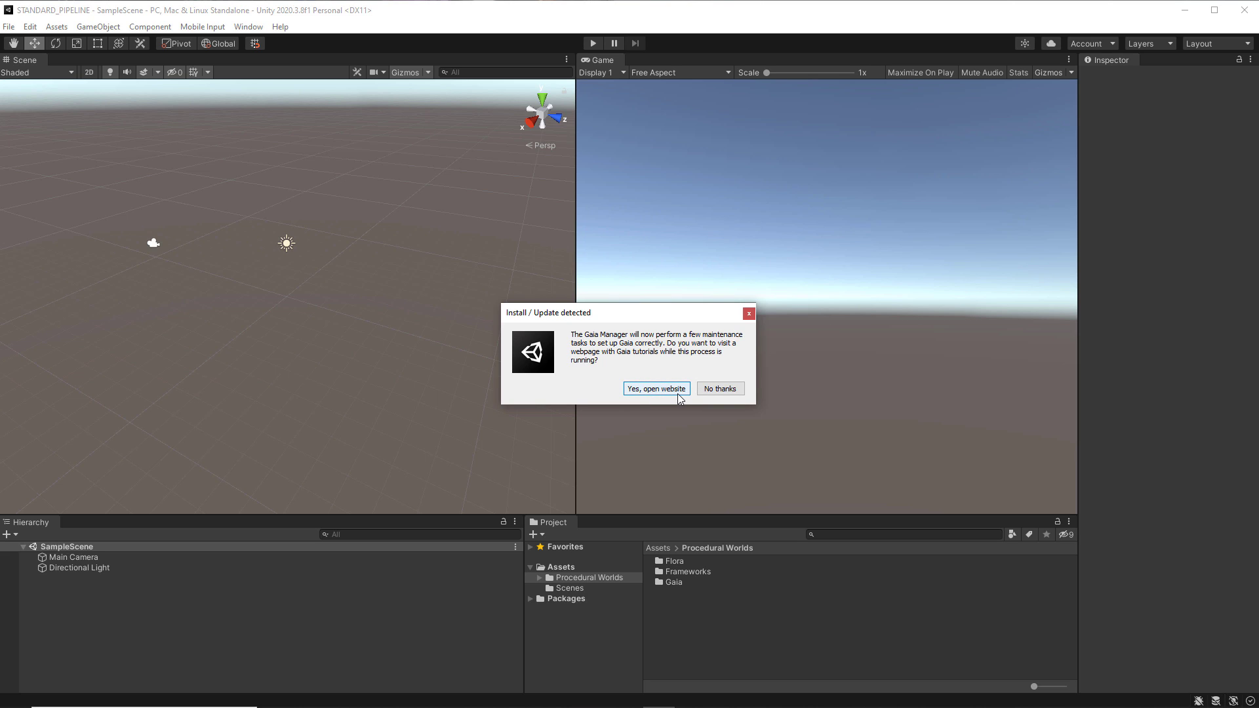
click(715, 388)
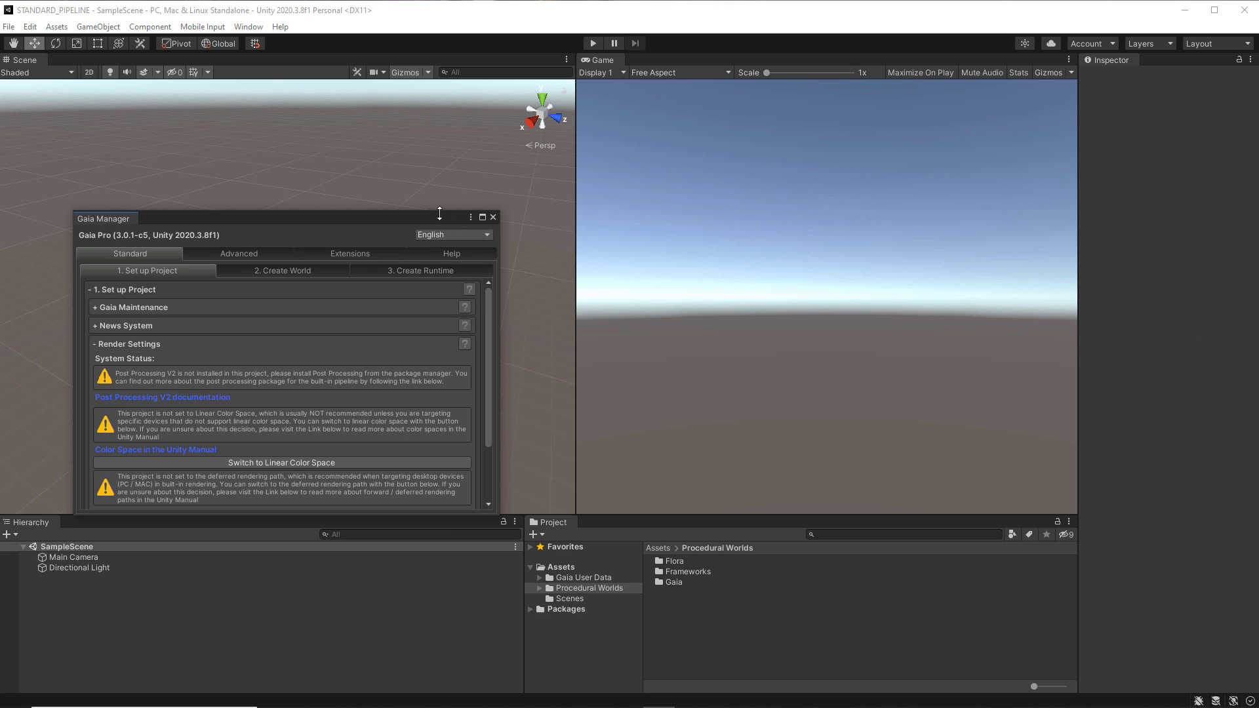
Move the Gaia Manager window and enlarge it on all sides until it covers most of the editor's width
drag(360, 218, 552, 140)
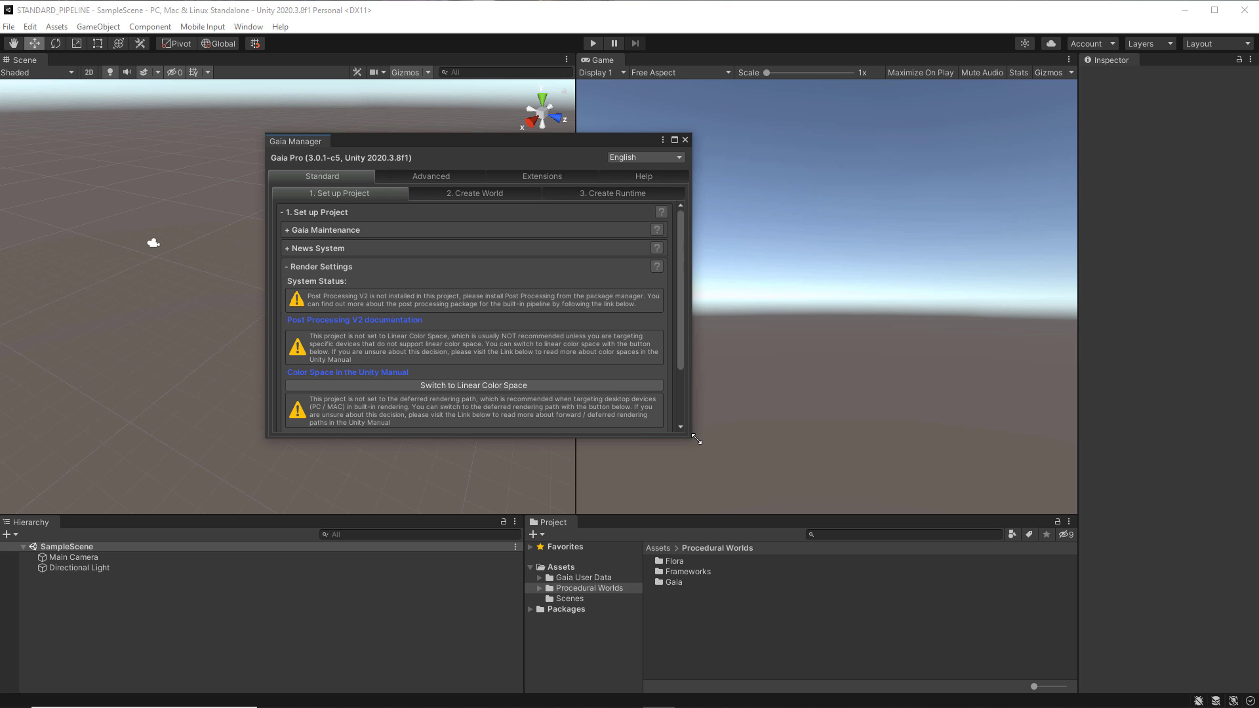
drag(692, 437, 1075, 580)
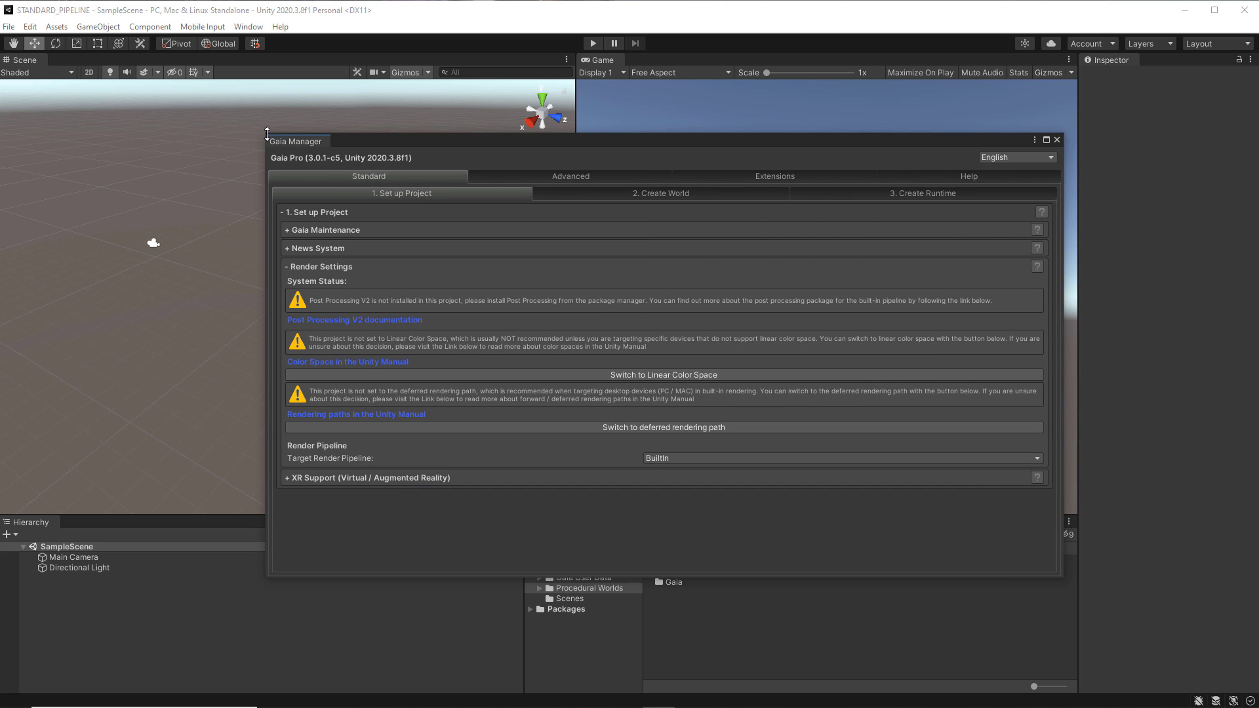
drag(272, 133, 264, 93)
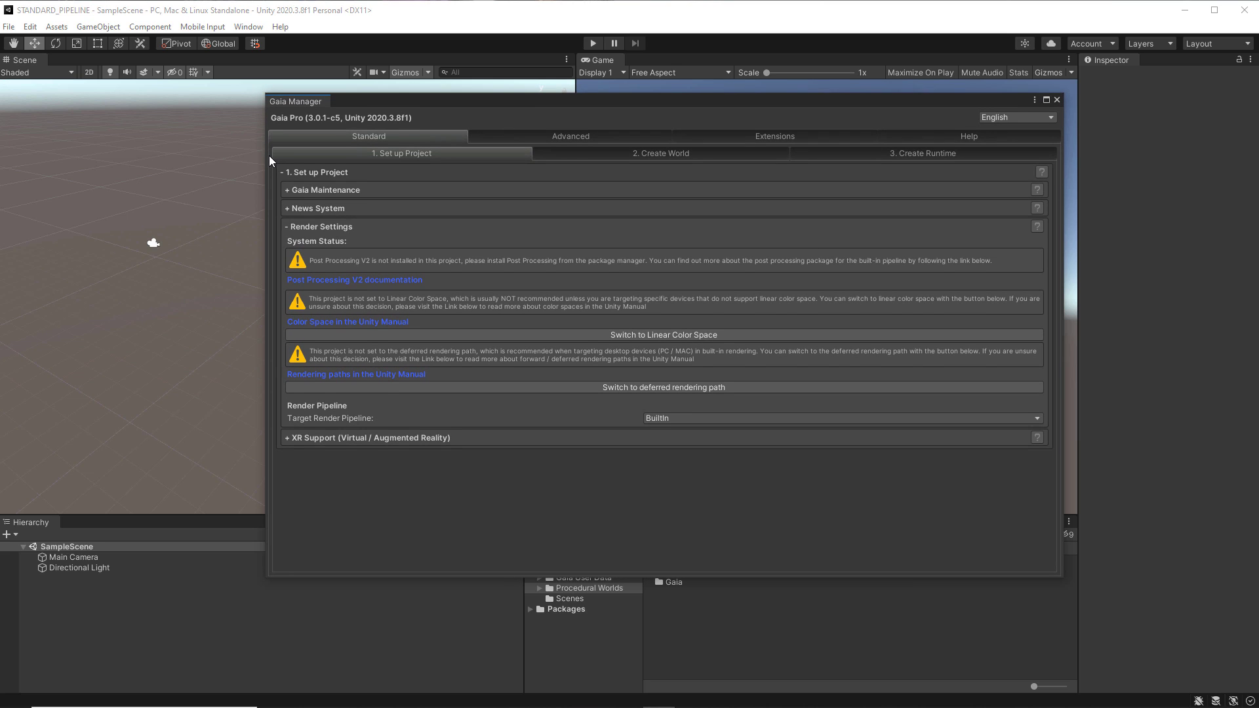
drag(266, 151, 105, 144)
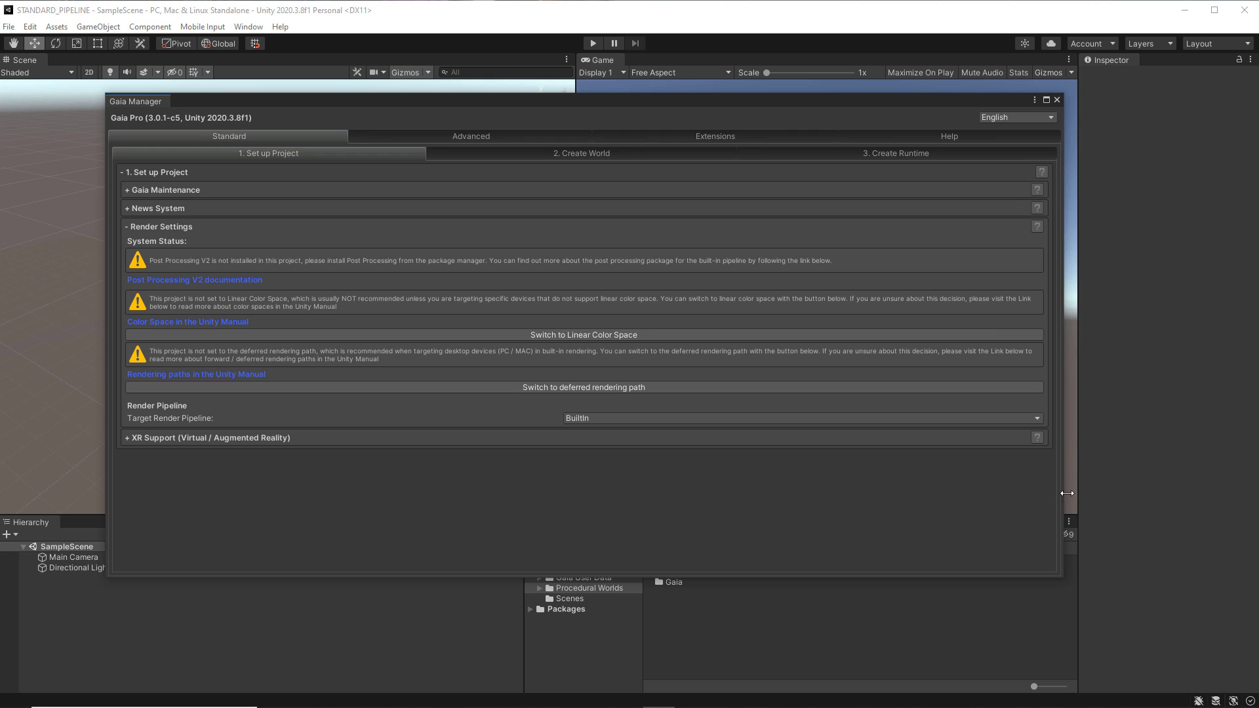
drag(1065, 493, 1188, 508)
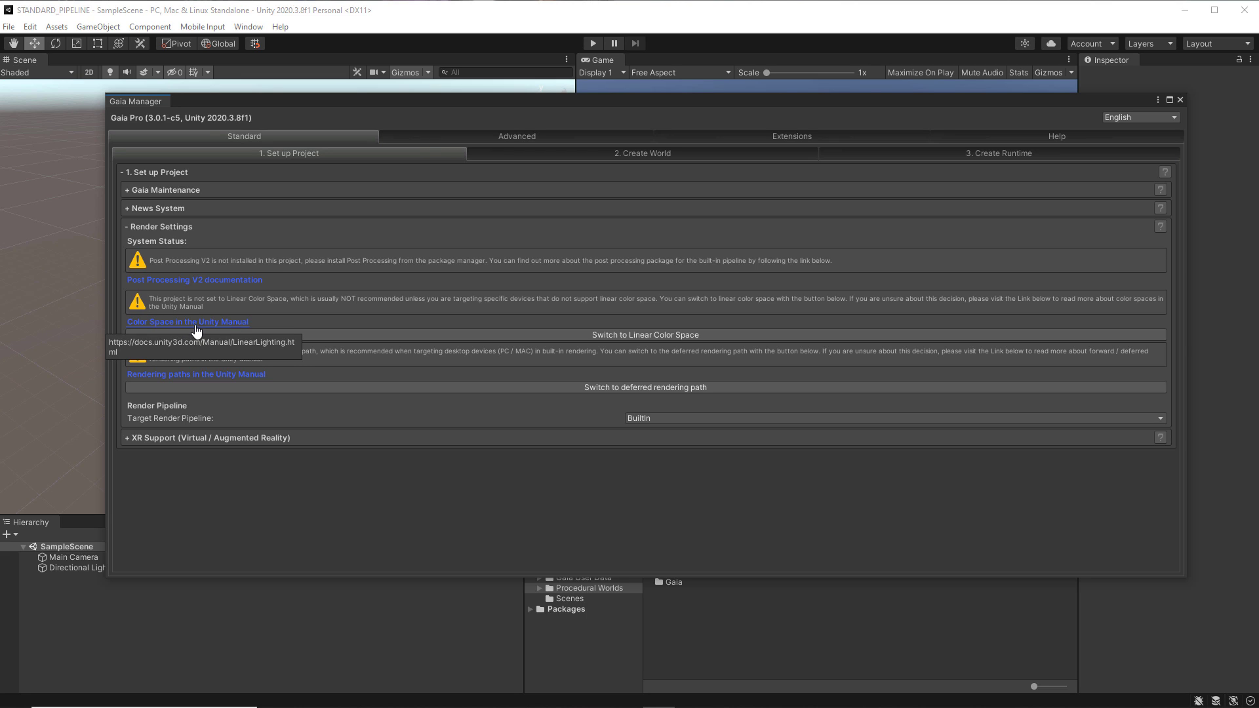
Switch the project to Linear Color Space from the Gaia render settings and accept the confirmation
click(641, 335)
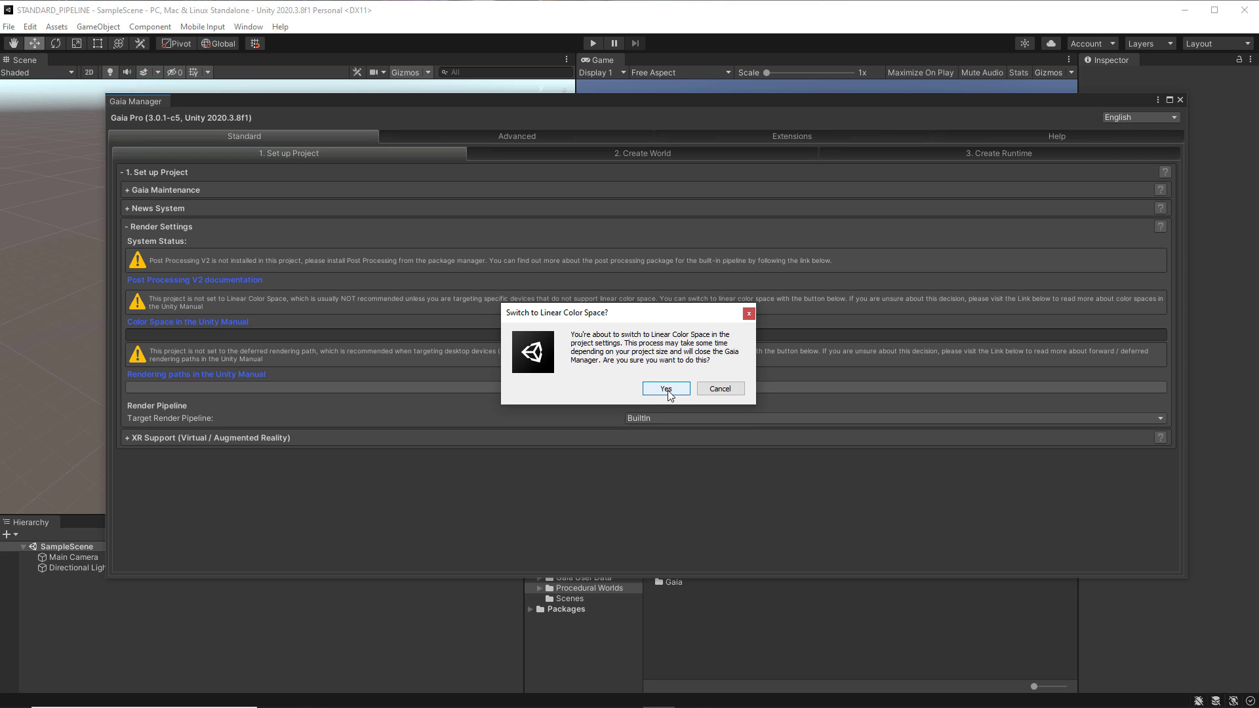
click(666, 389)
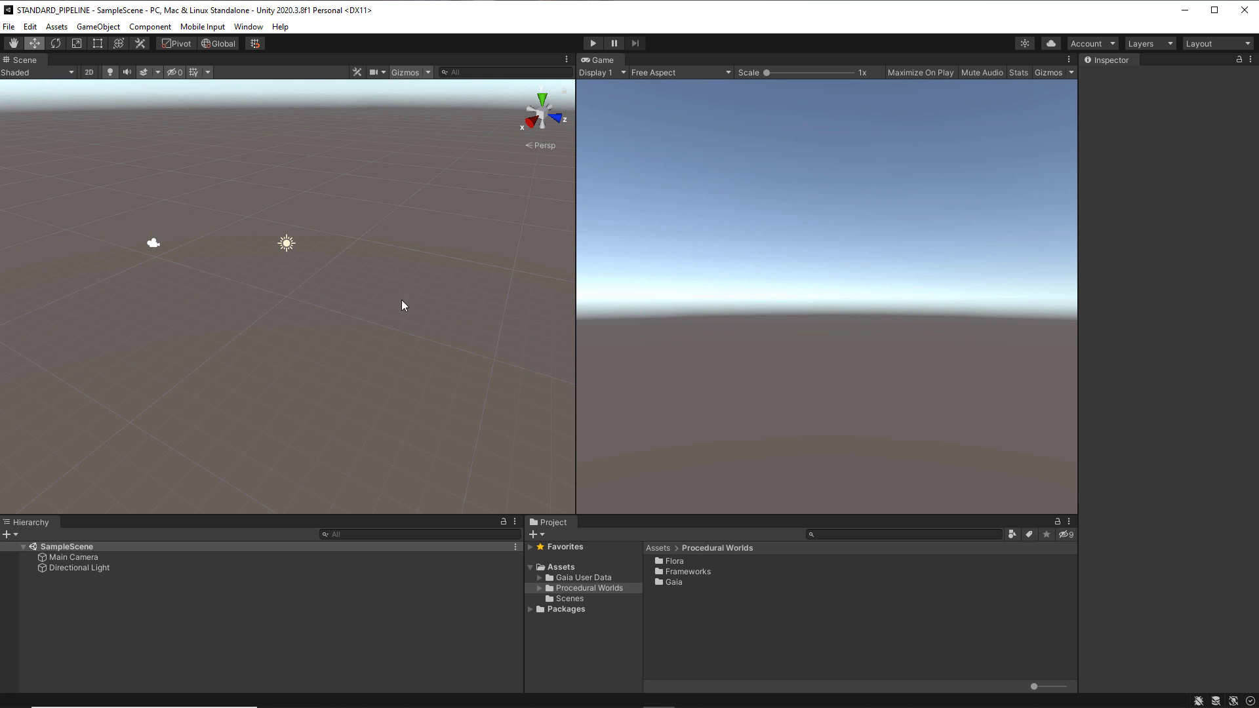
Reopen the Gaia Manager and enlarge it to review the remaining Render Settings warnings, closing it when done
click(246, 27)
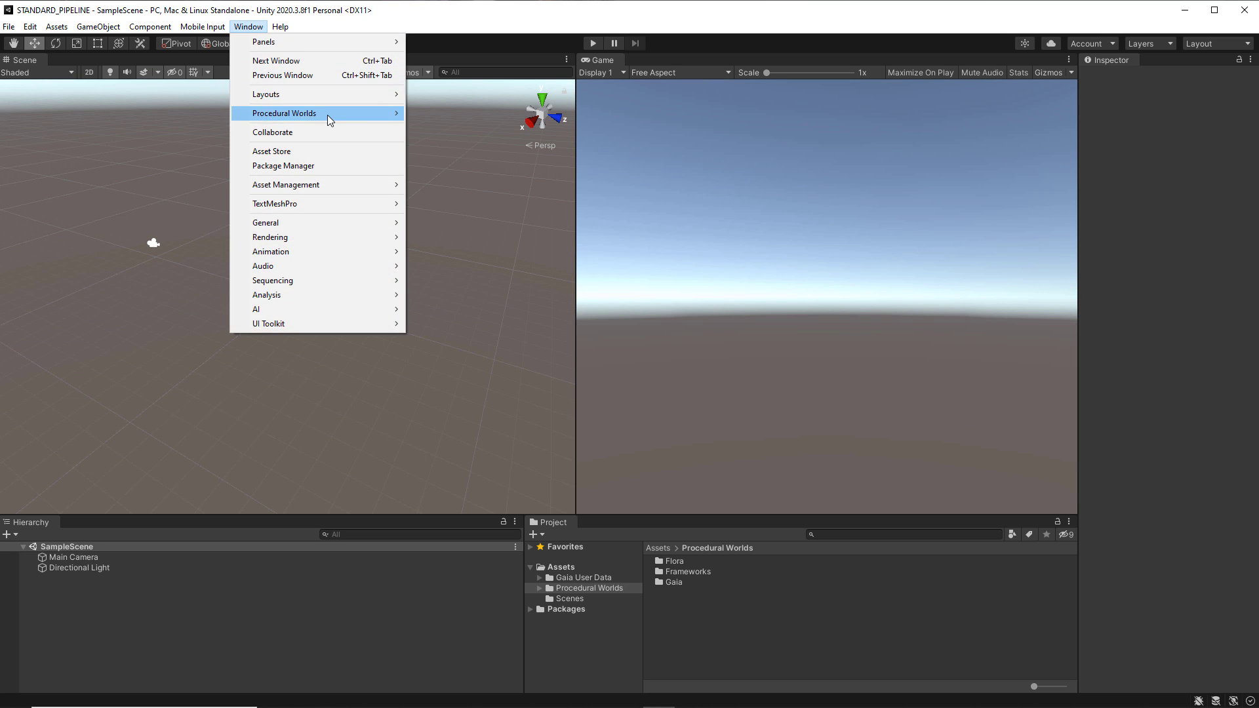
mouse_move(328, 116)
mouse_move(459, 114)
click(600, 115)
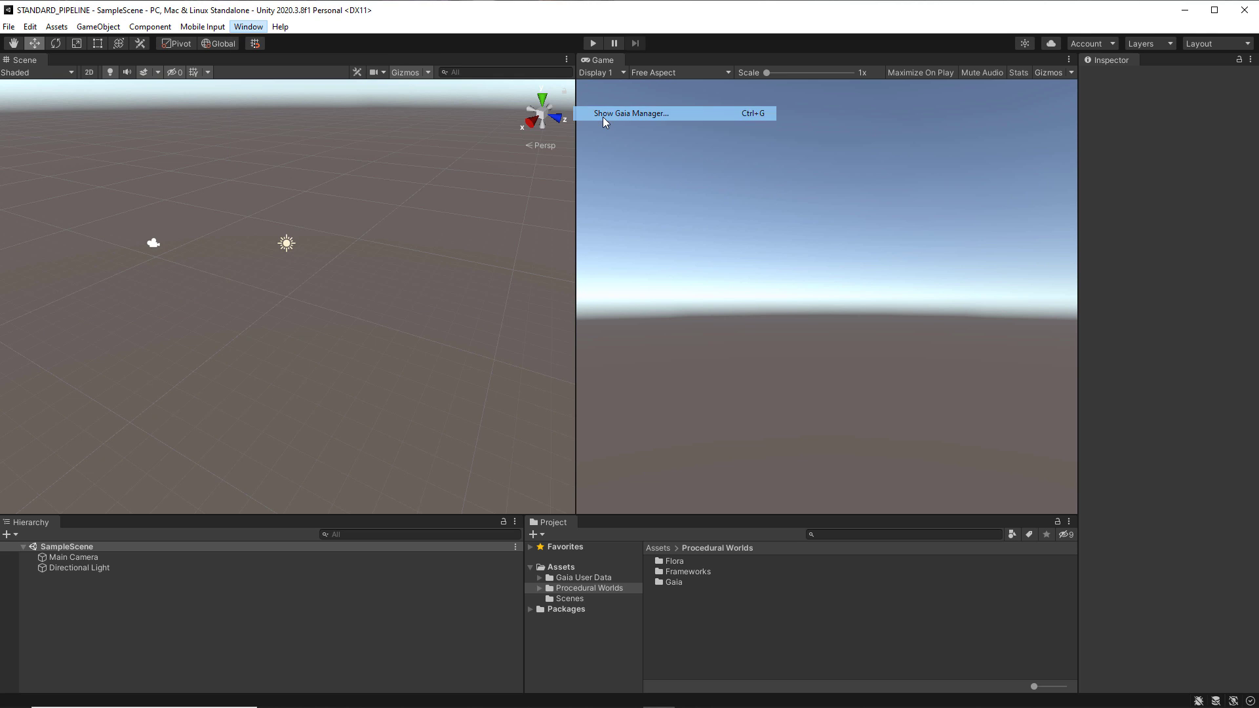
drag(345, 217, 361, 98)
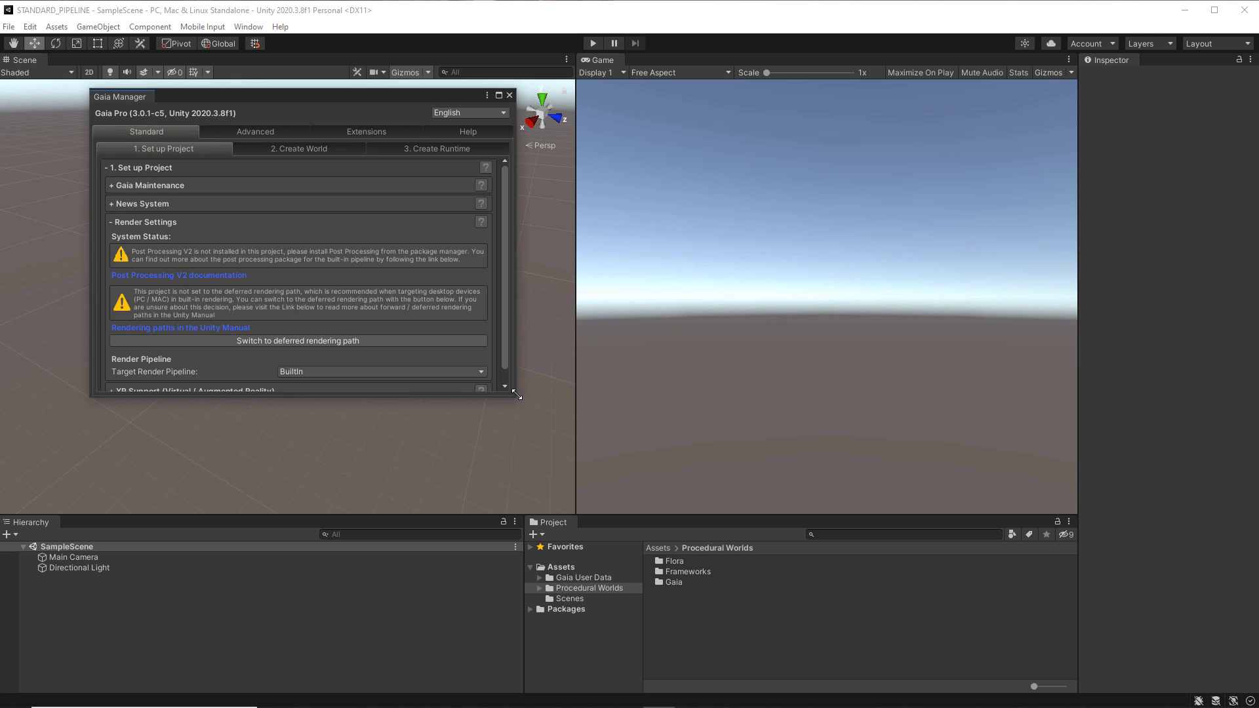
drag(517, 395, 1111, 598)
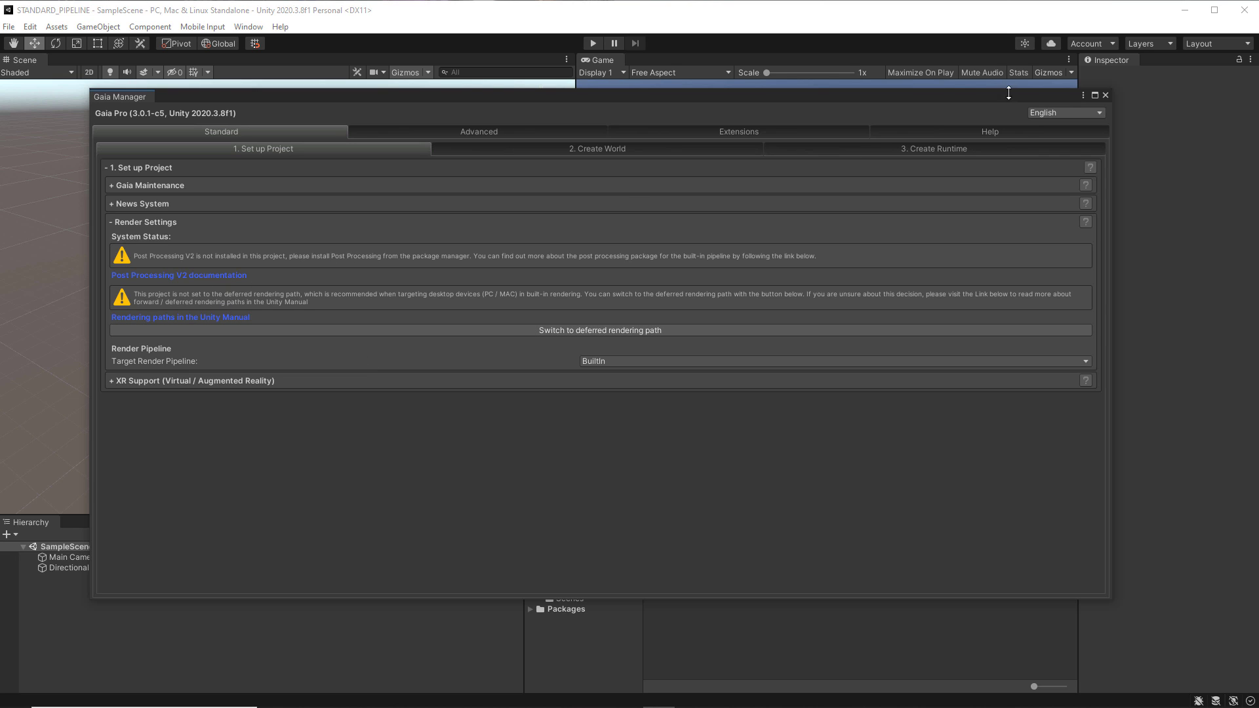
click(1106, 95)
Search the Package Manager's Unity Registry for "post" and install the Post Processing package version 3.1.1
click(249, 26)
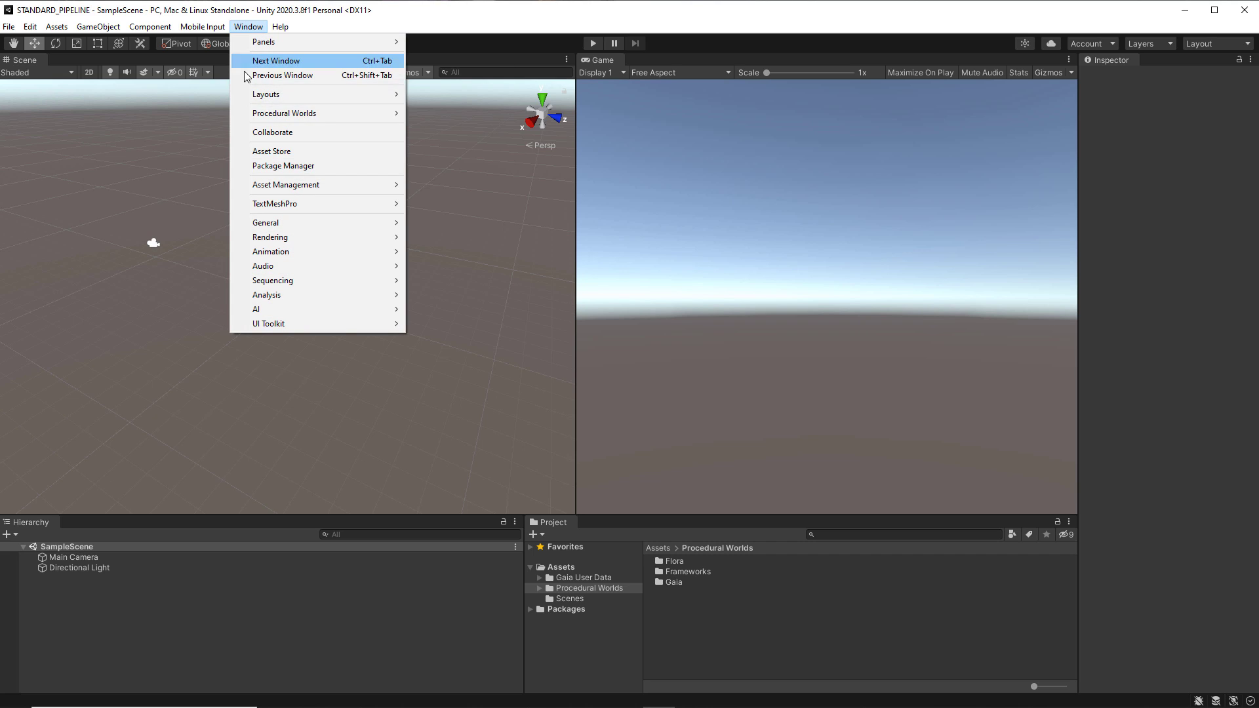
click(290, 168)
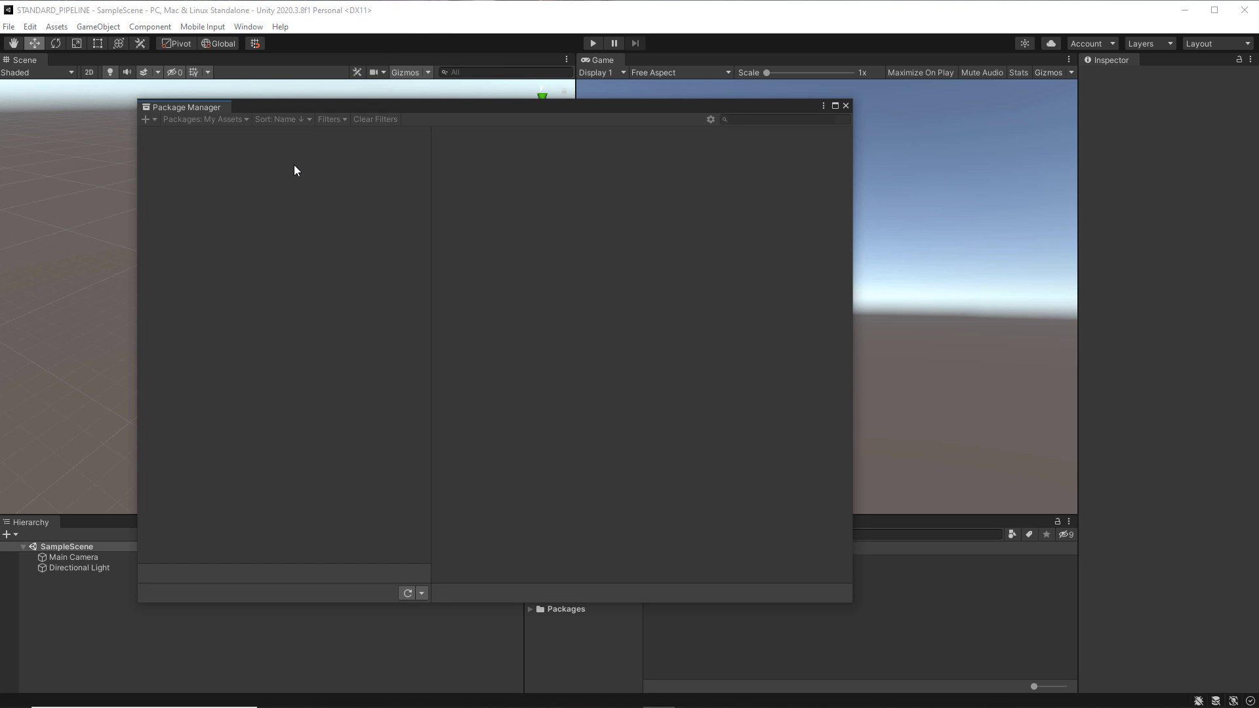
click(202, 120)
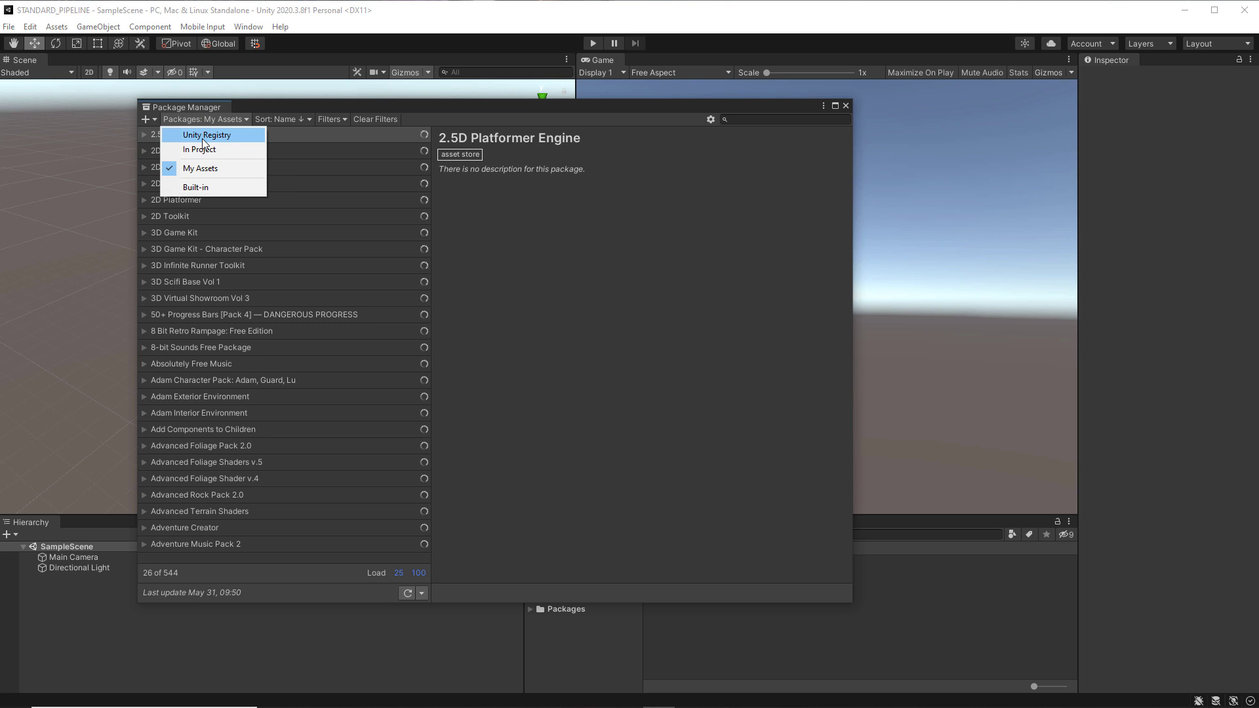
click(203, 138)
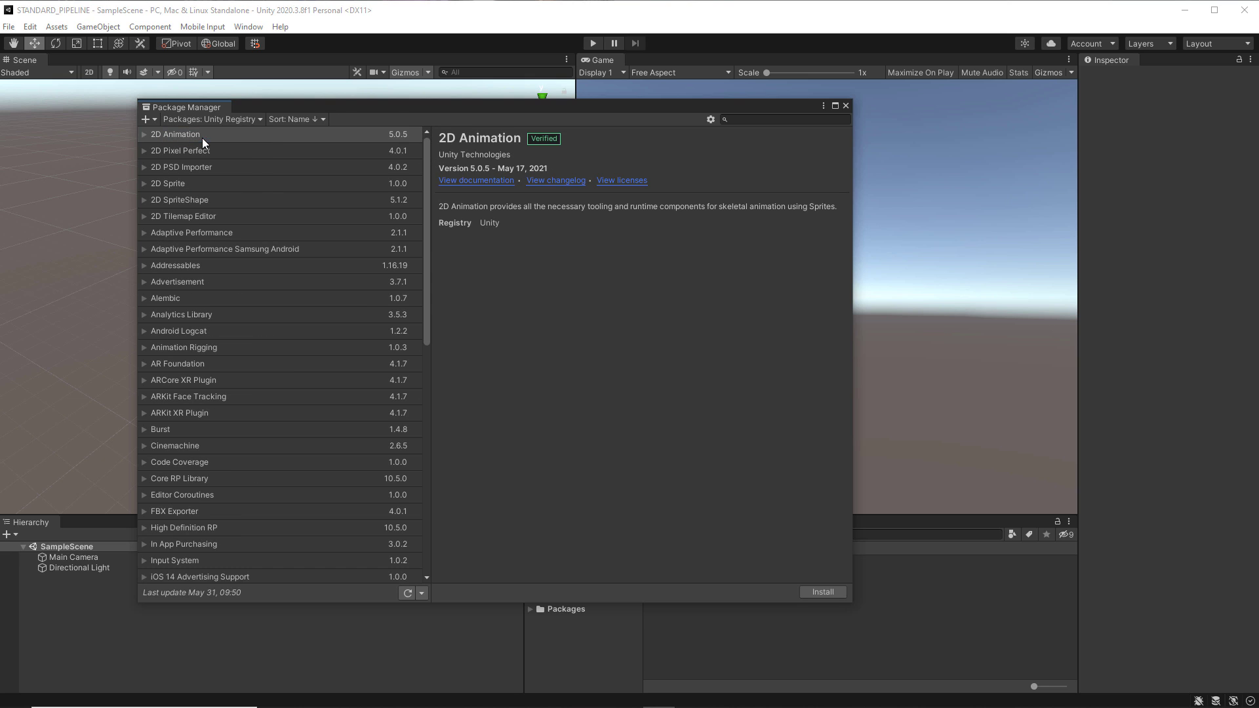
click(736, 119)
text(post)
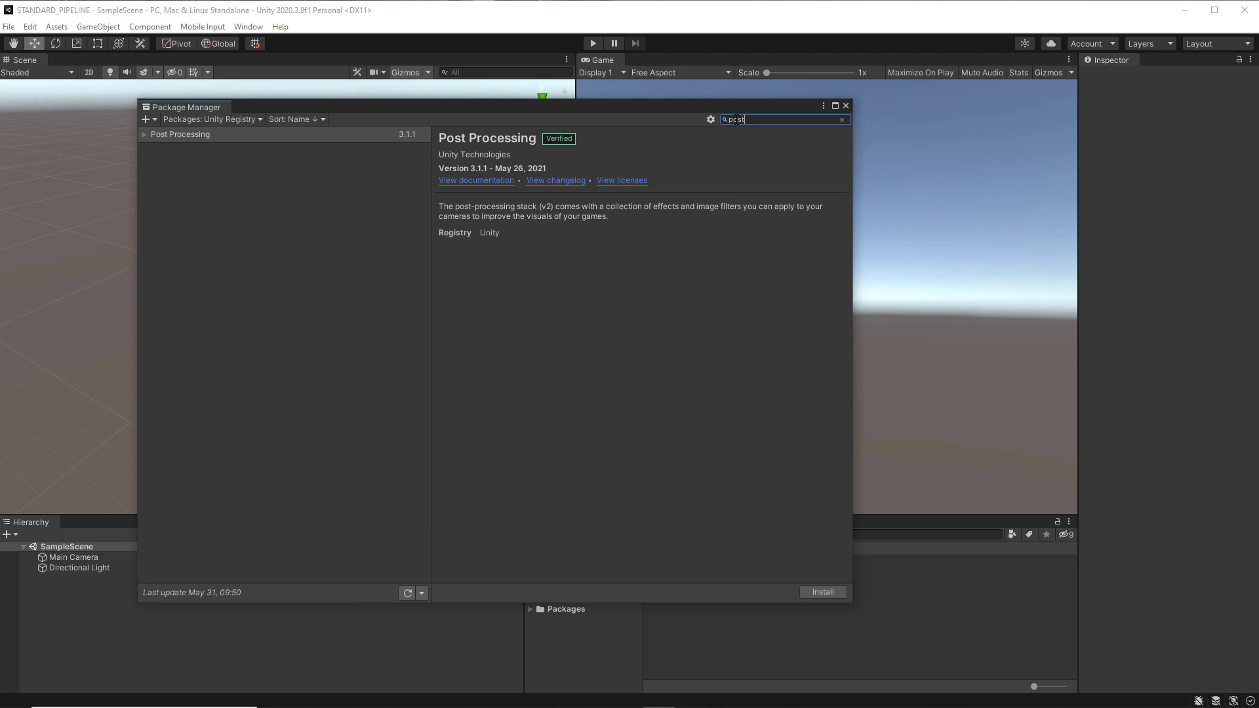
click(143, 134)
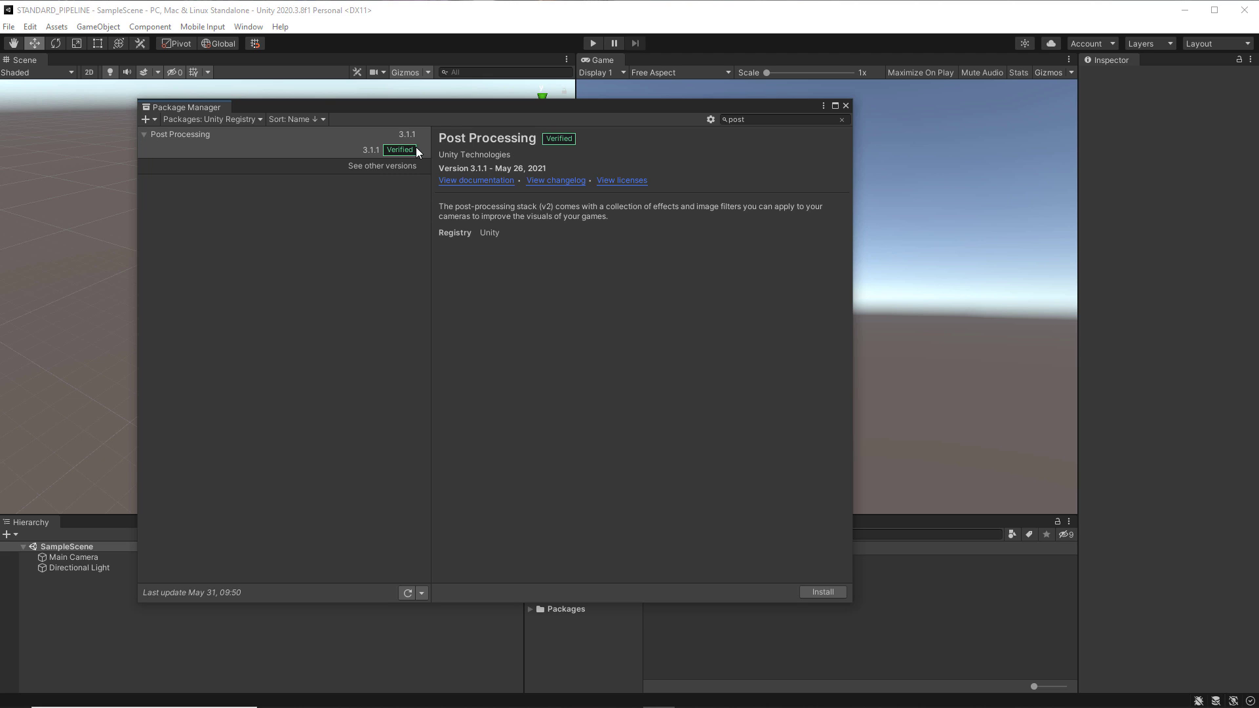
click(822, 593)
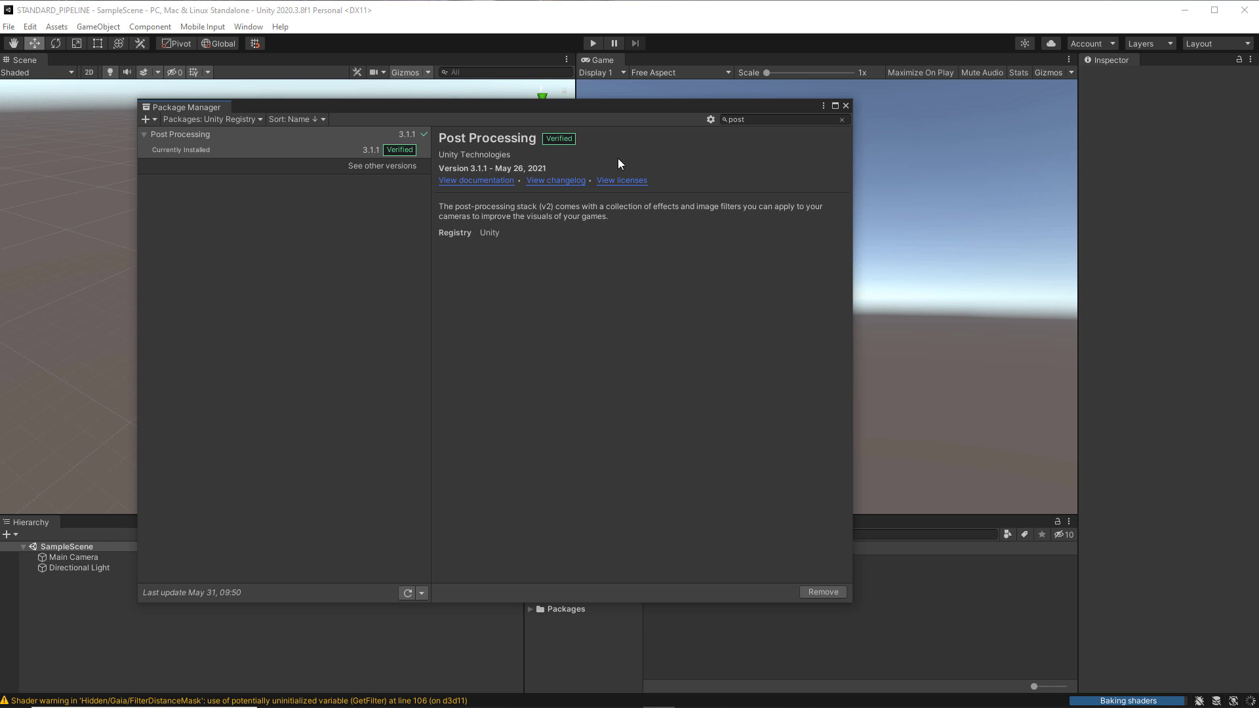
Check the list of packages installed in the project and close the Package Manager
click(239, 118)
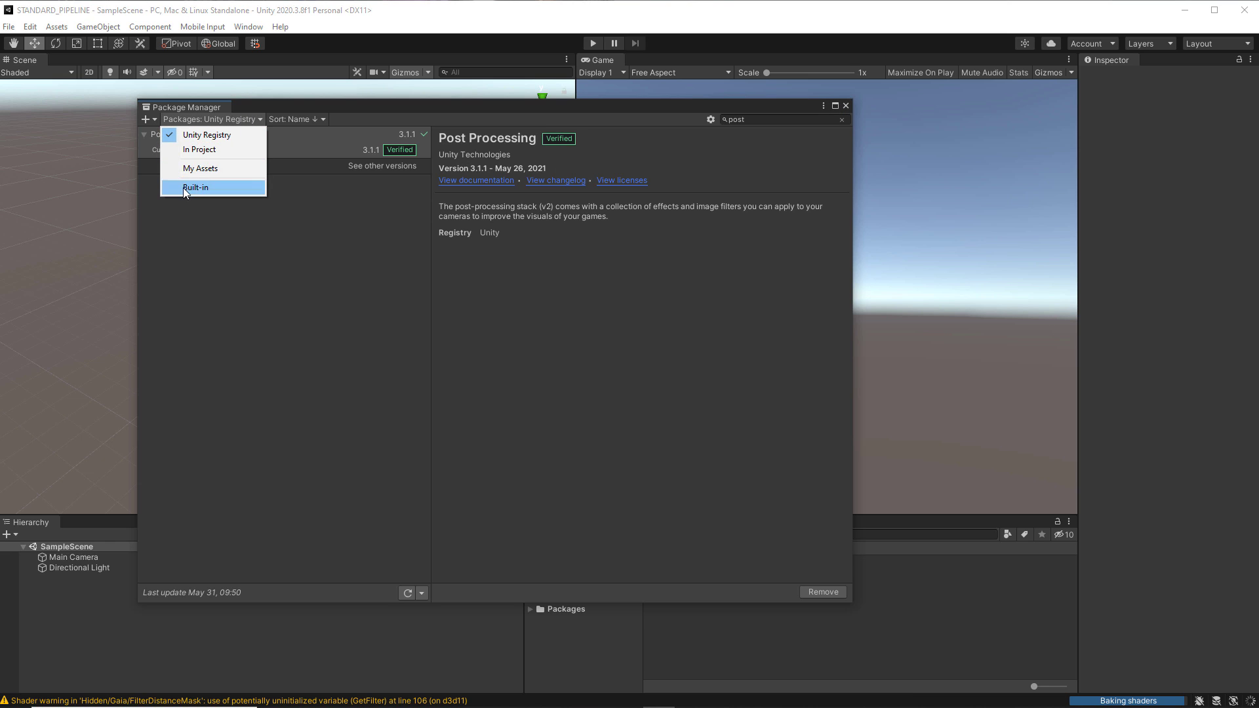
click(209, 151)
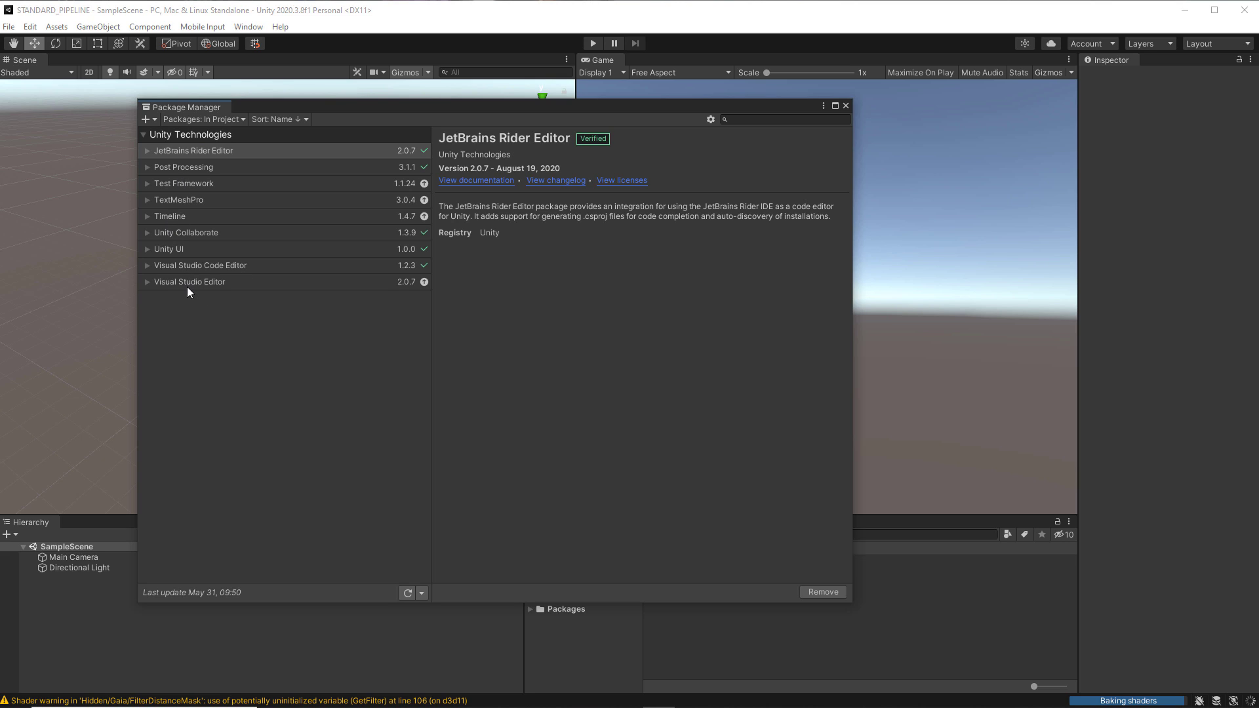
click(847, 106)
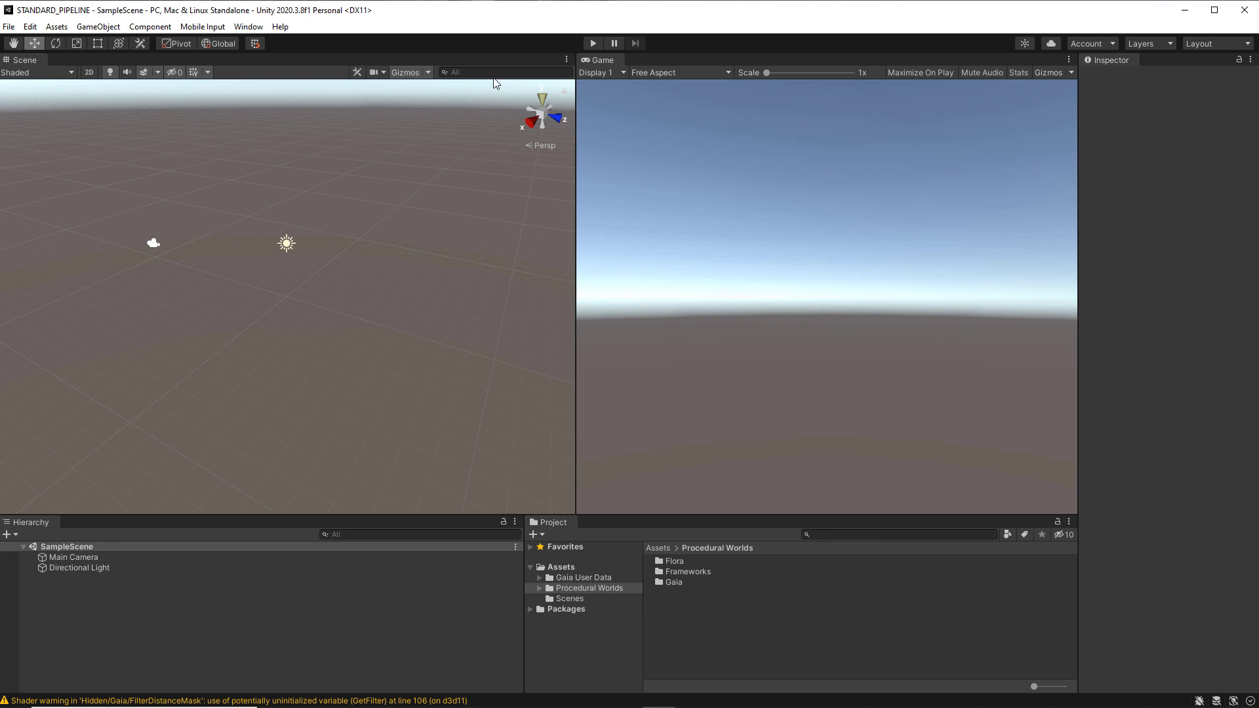
Reopen and enlarge the Gaia Manager, and switch the project to the deferred rendering path, accepting the confirmation
click(241, 27)
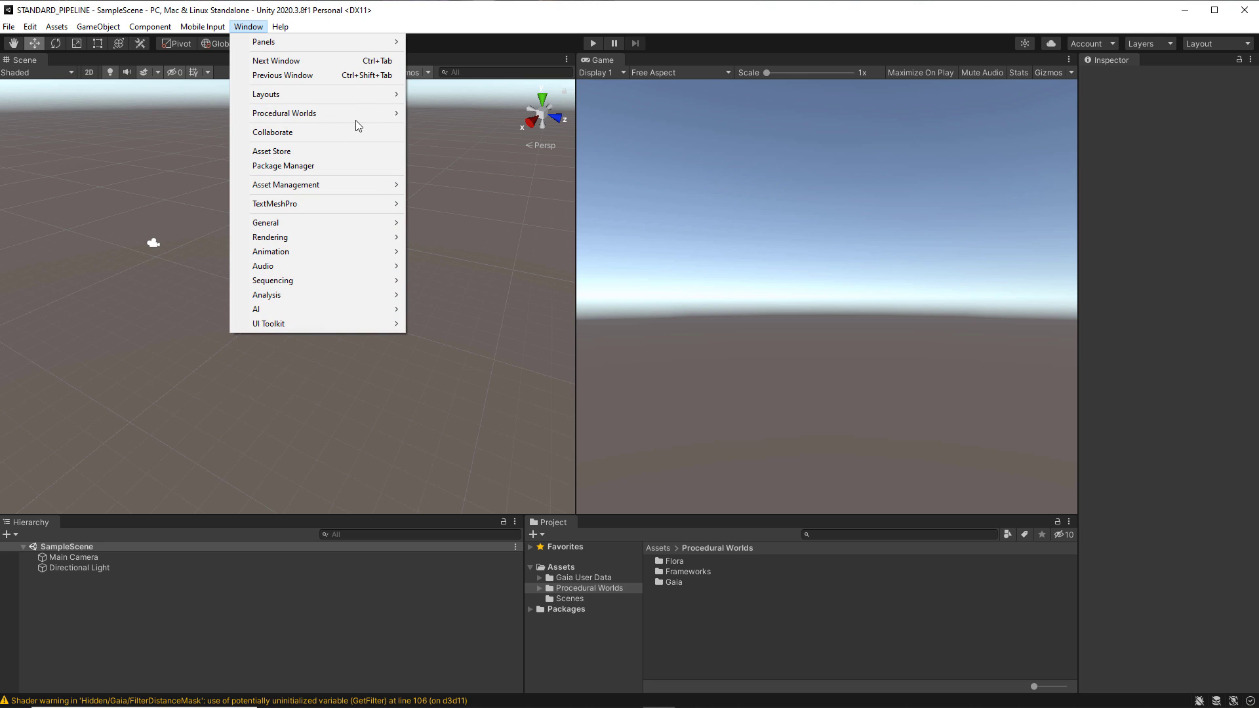
mouse_move(359, 113)
mouse_move(454, 113)
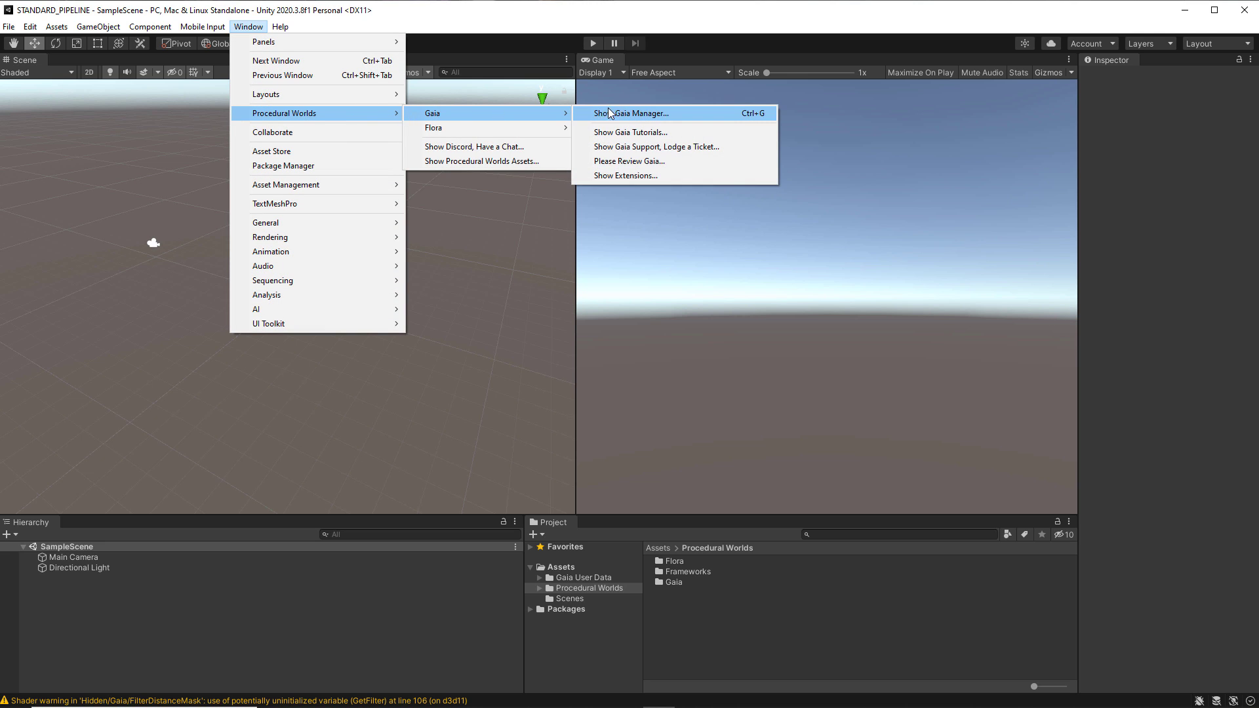
click(626, 113)
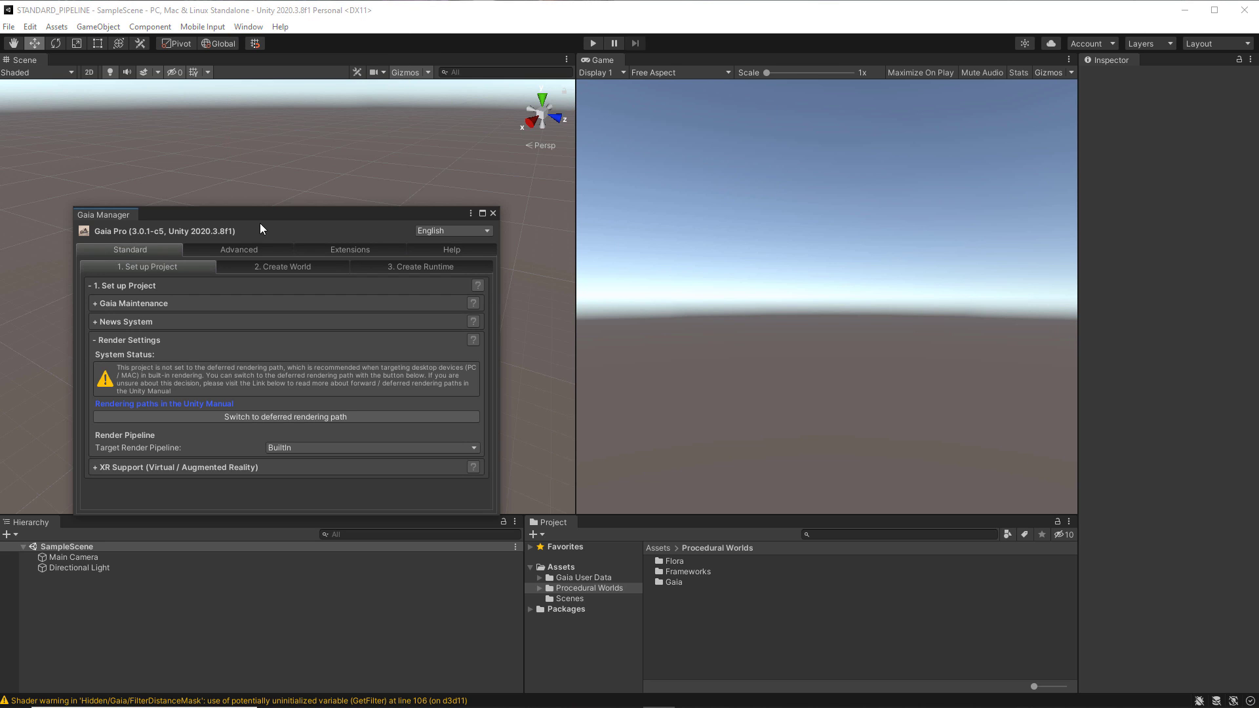
drag(273, 213, 391, 113)
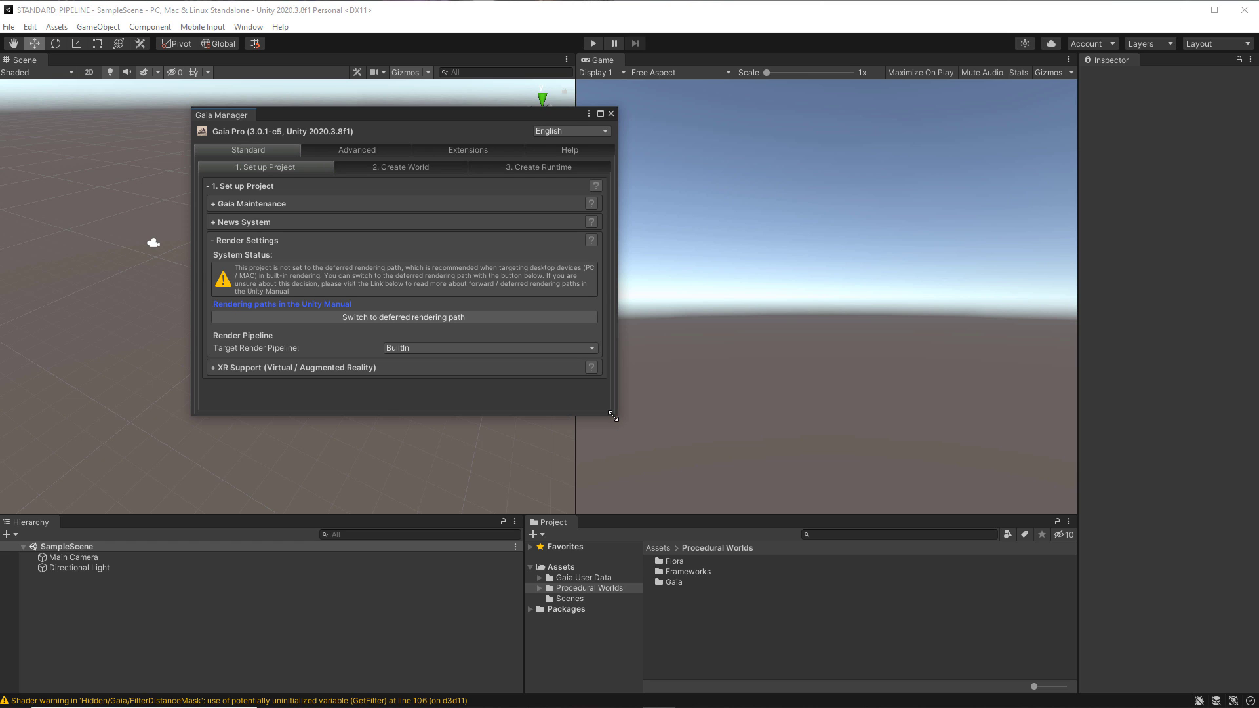
drag(613, 415, 976, 463)
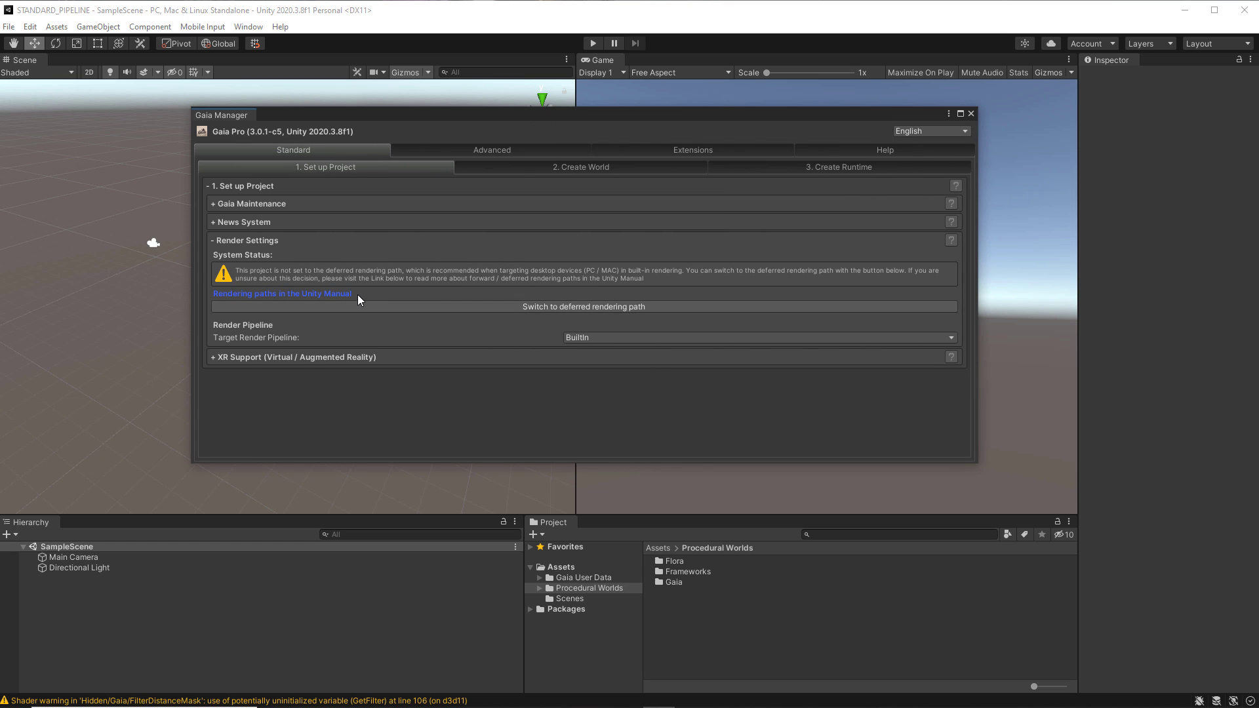
click(564, 305)
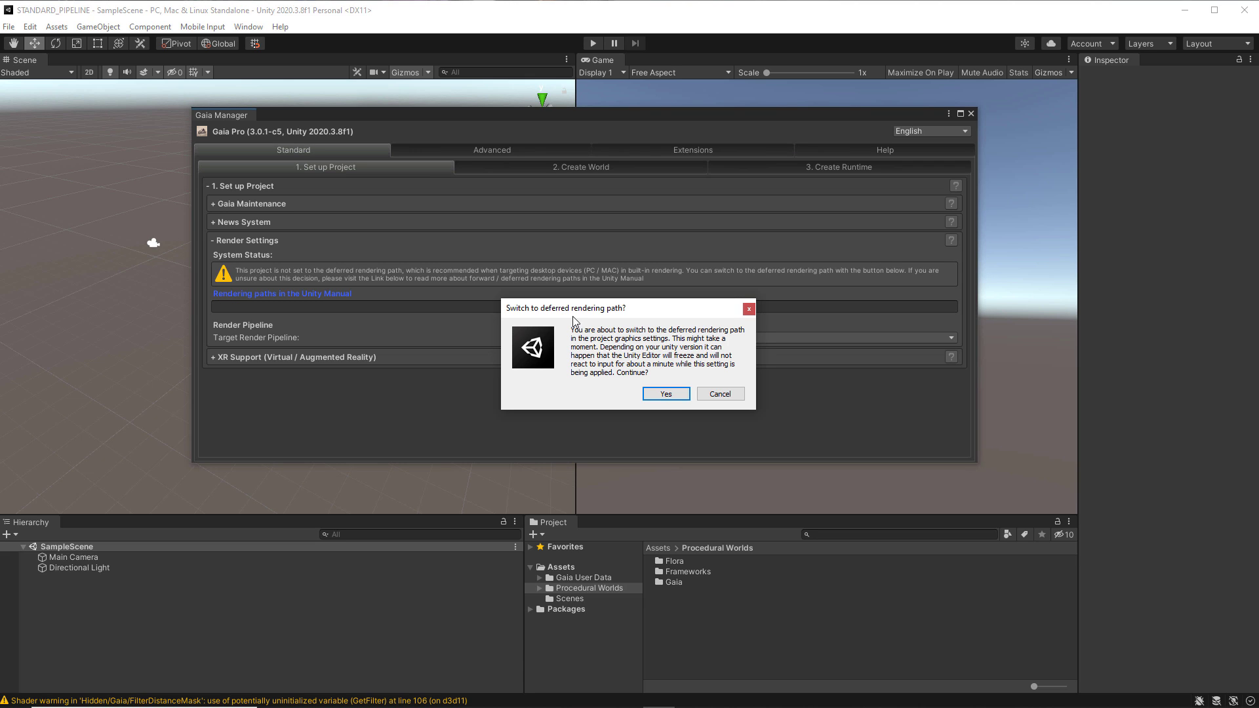
click(666, 394)
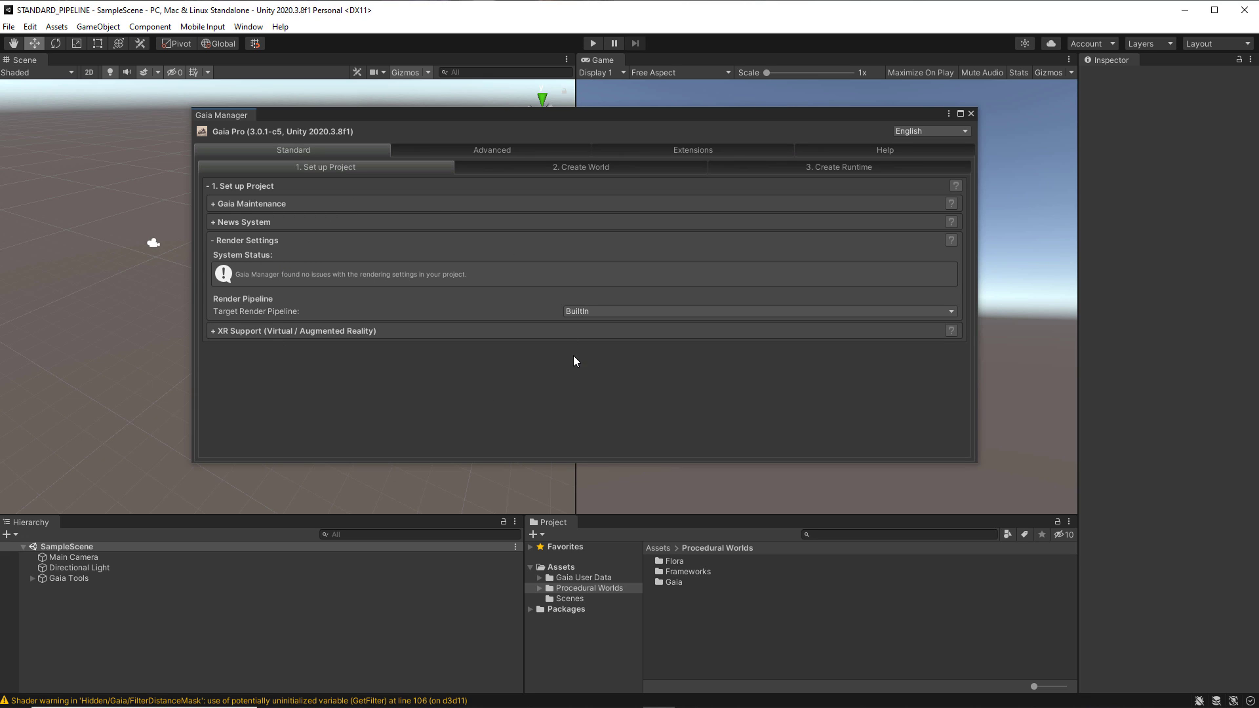
Look through the Gaia Manager's Create World, Create Runtime, Advanced, Extensions and Help pages, ending back on the Standard page
click(584, 167)
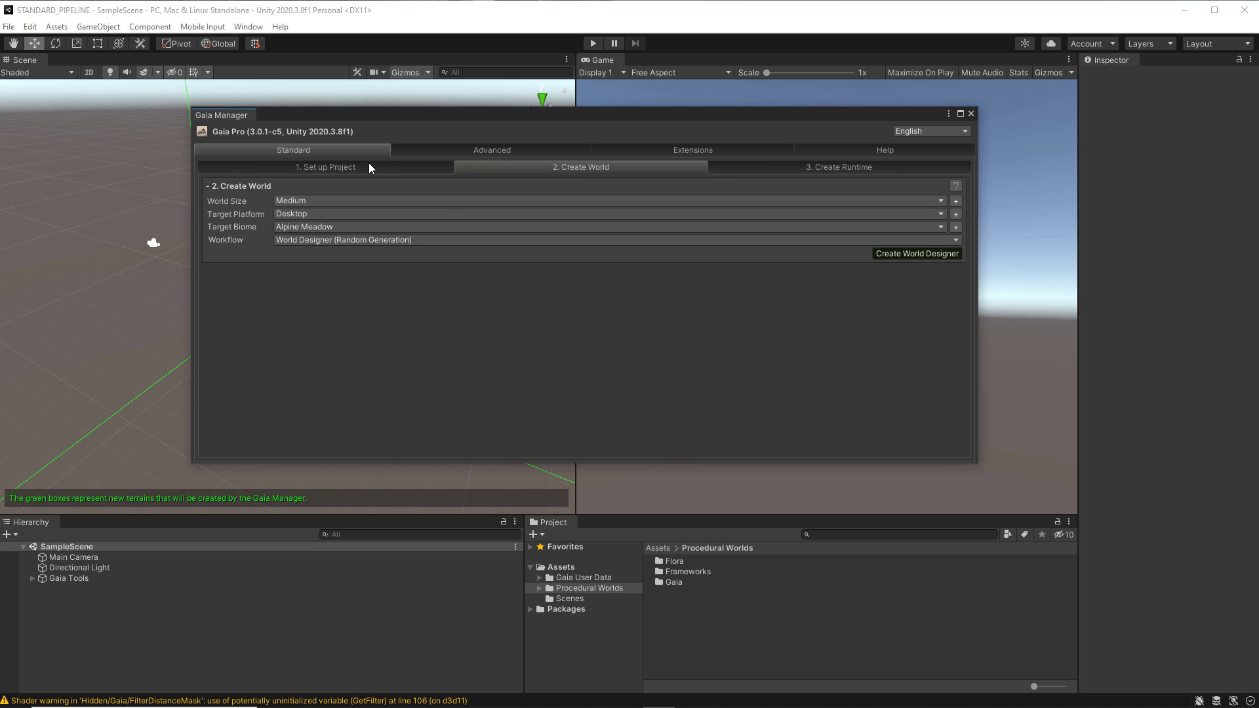
click(367, 166)
click(581, 168)
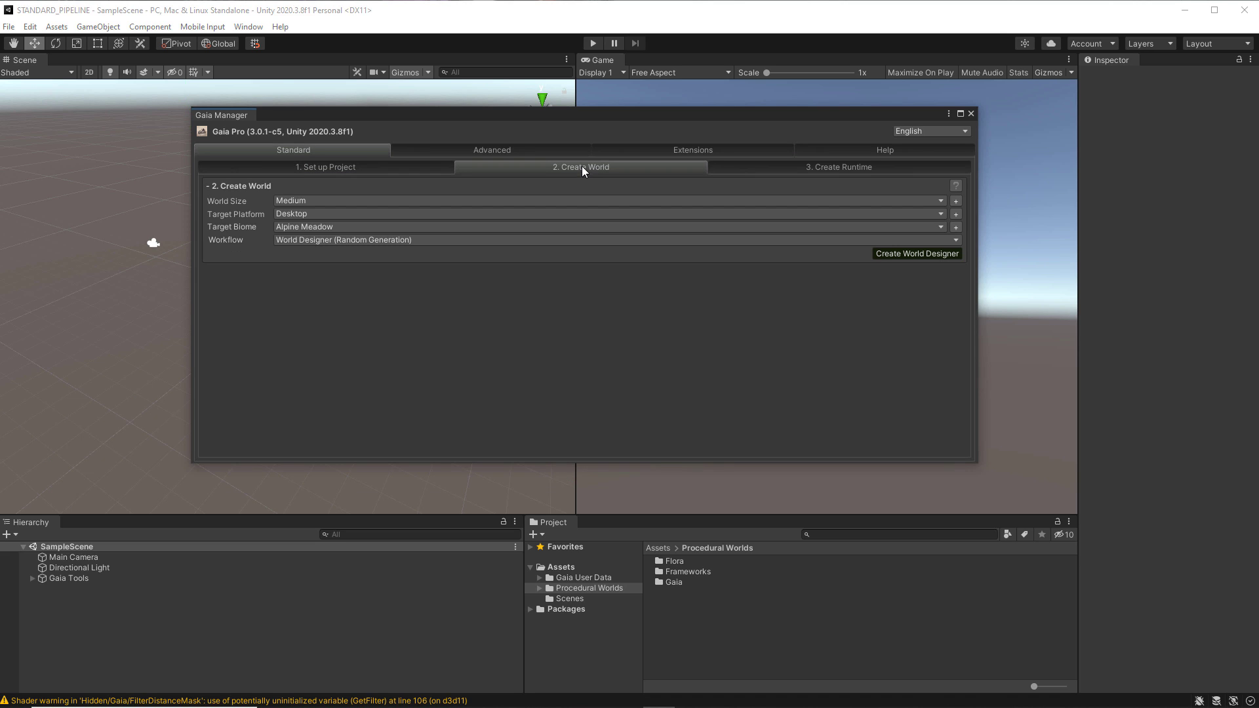
click(834, 170)
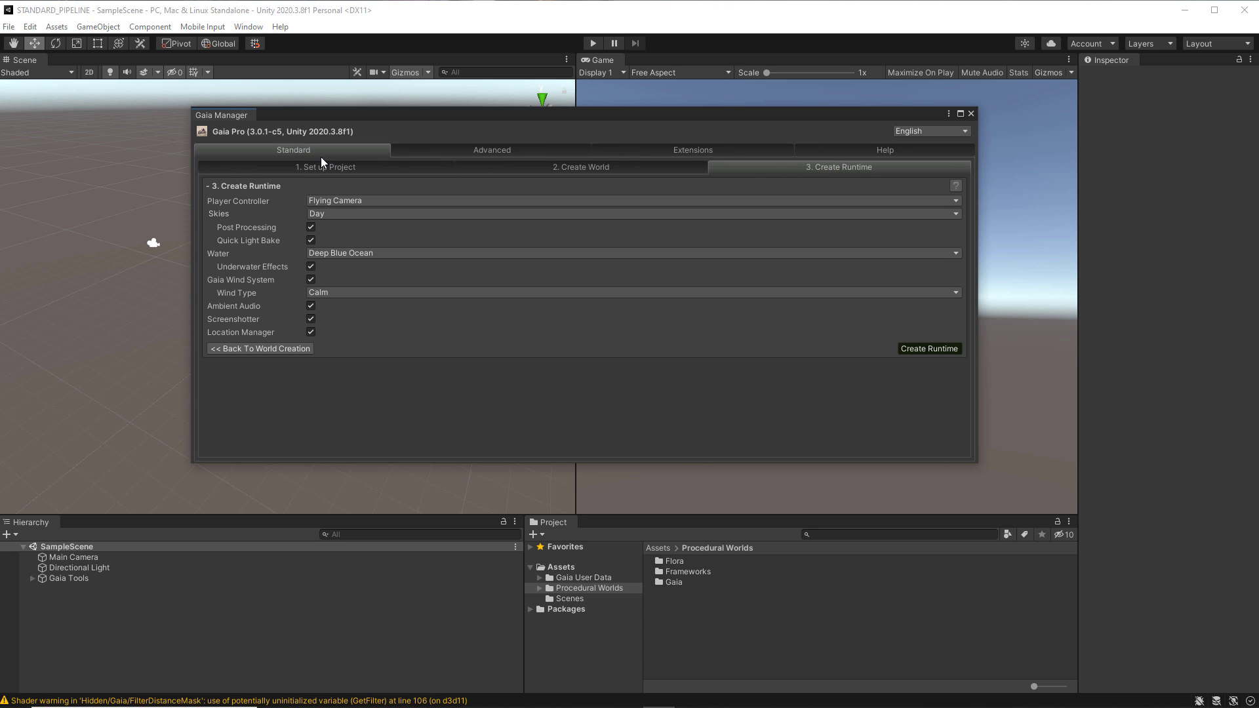
click(434, 150)
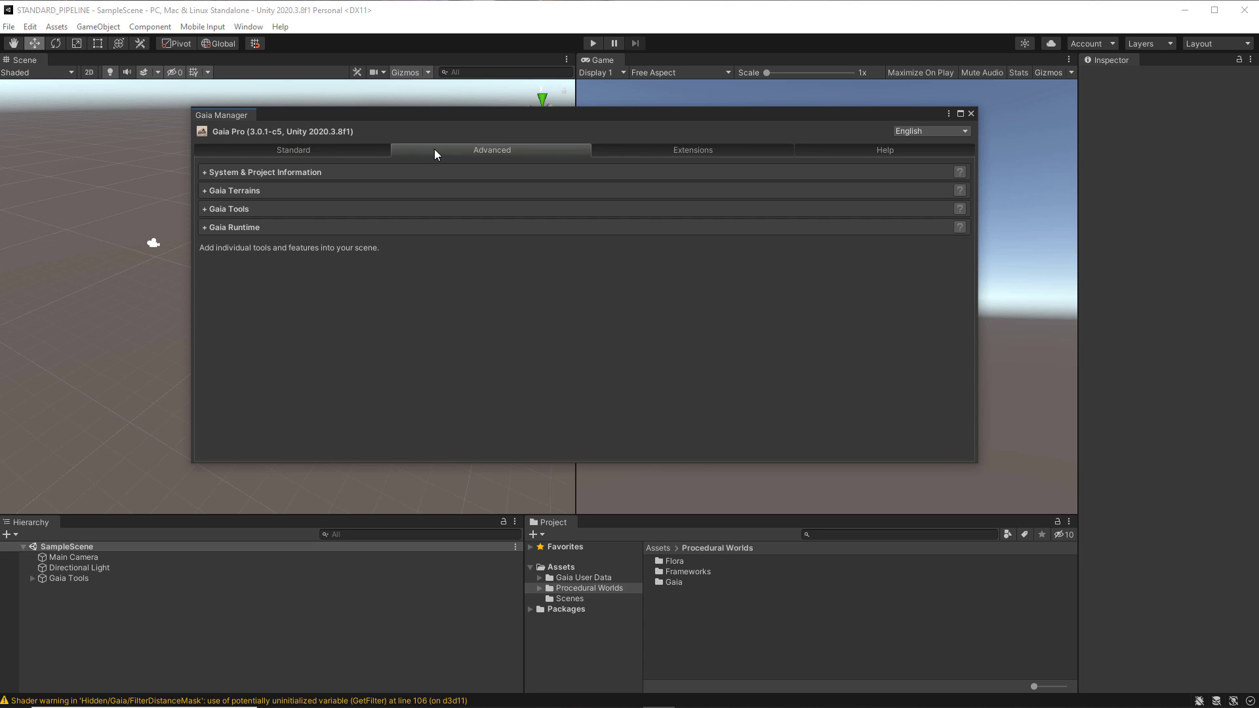
click(640, 151)
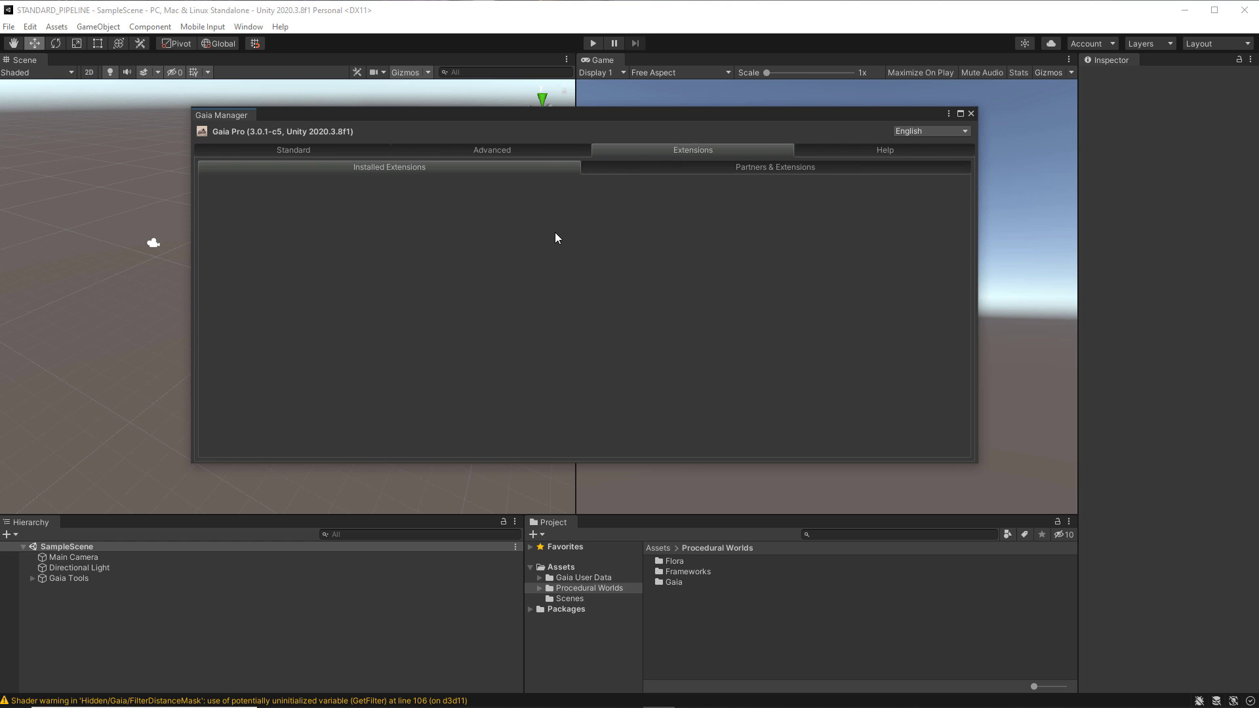
click(821, 153)
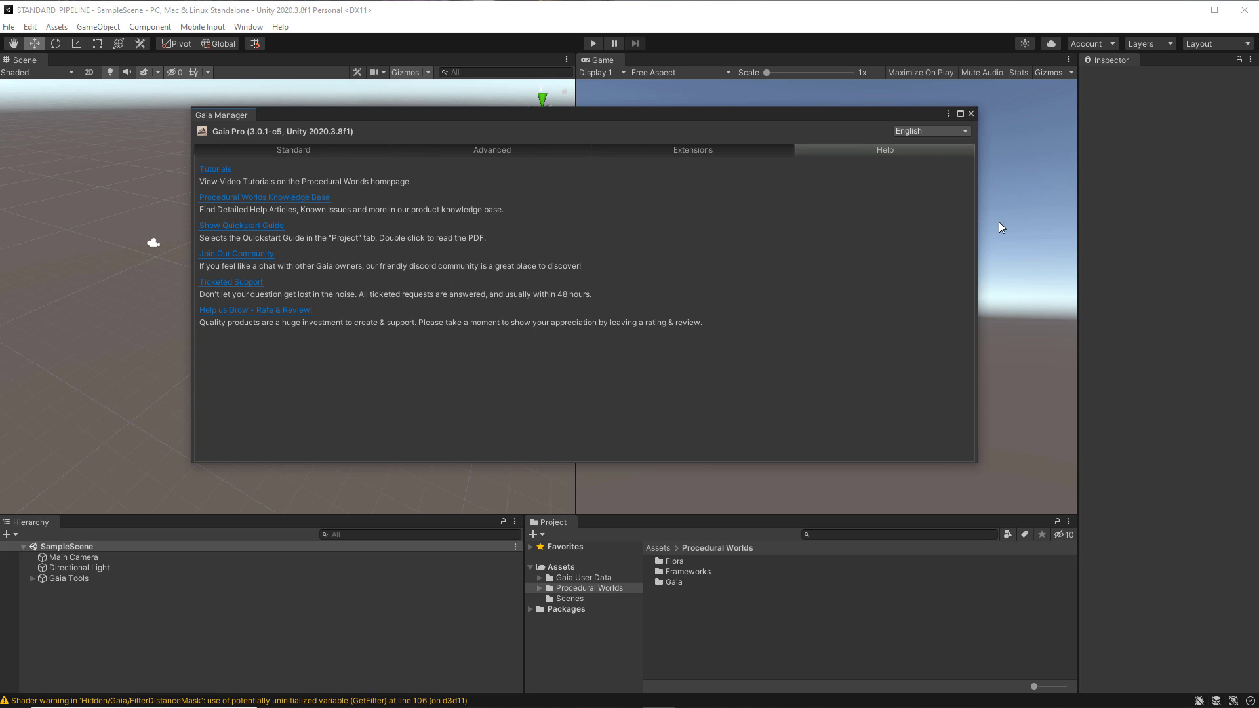
click(356, 151)
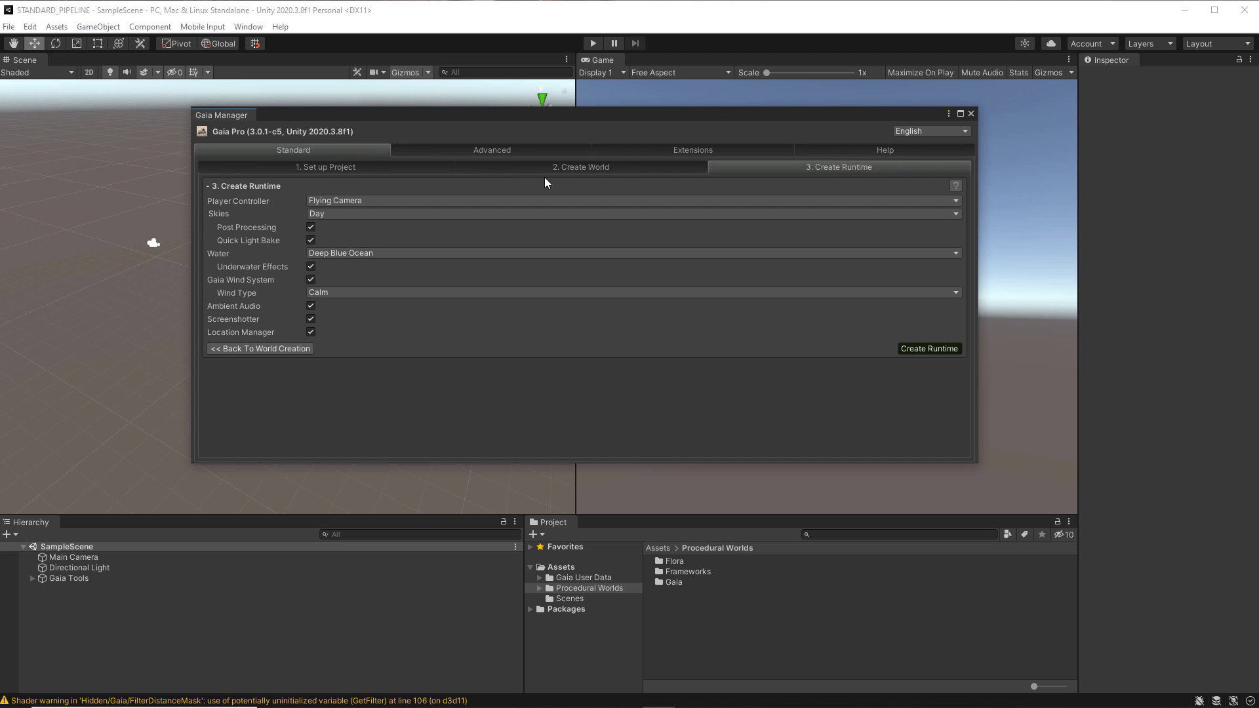
Examine the advanced world size settings under Create World and collapse them again
click(574, 168)
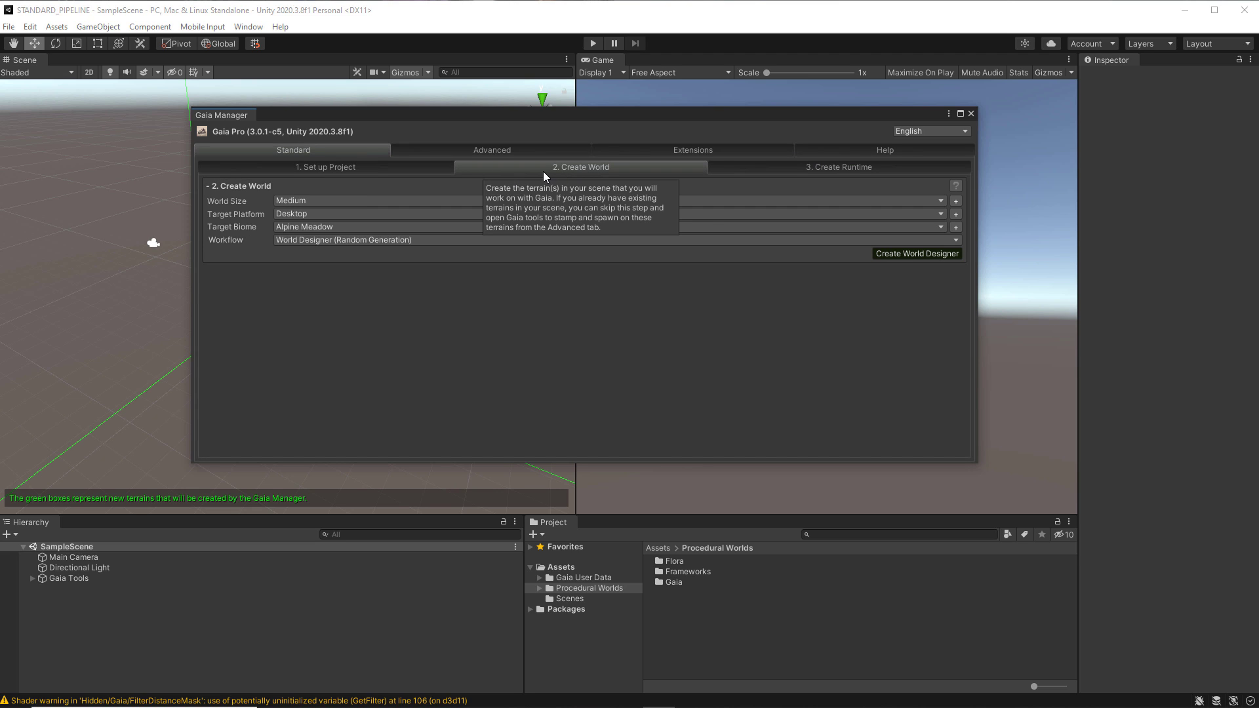
click(956, 201)
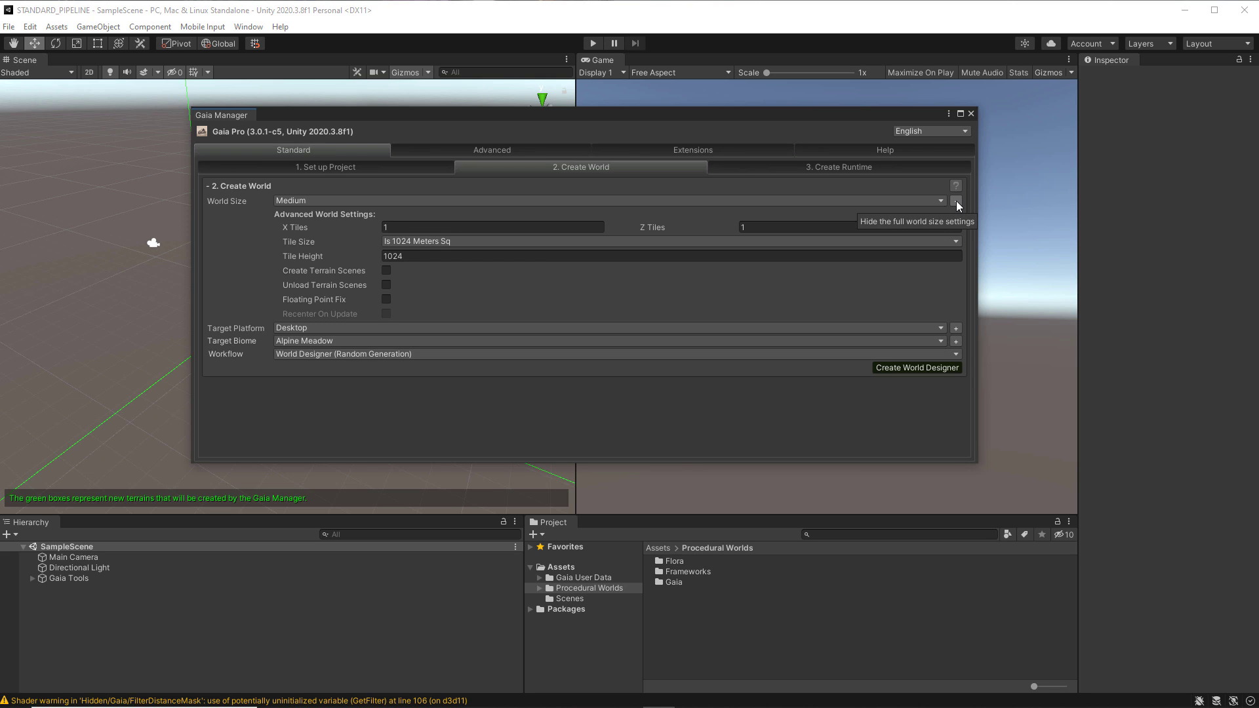
click(957, 201)
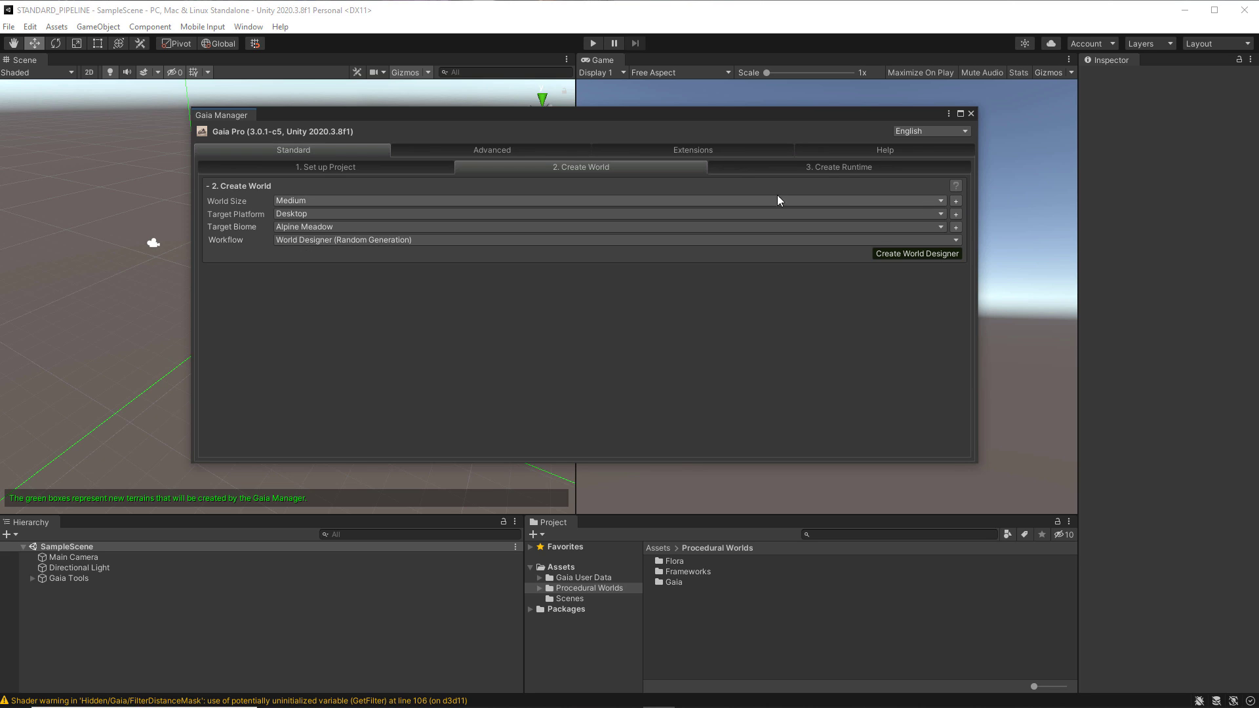
Move the Gaia Manager off the Scene view and examine the whole green terrain preview box
drag(542, 120, 815, 156)
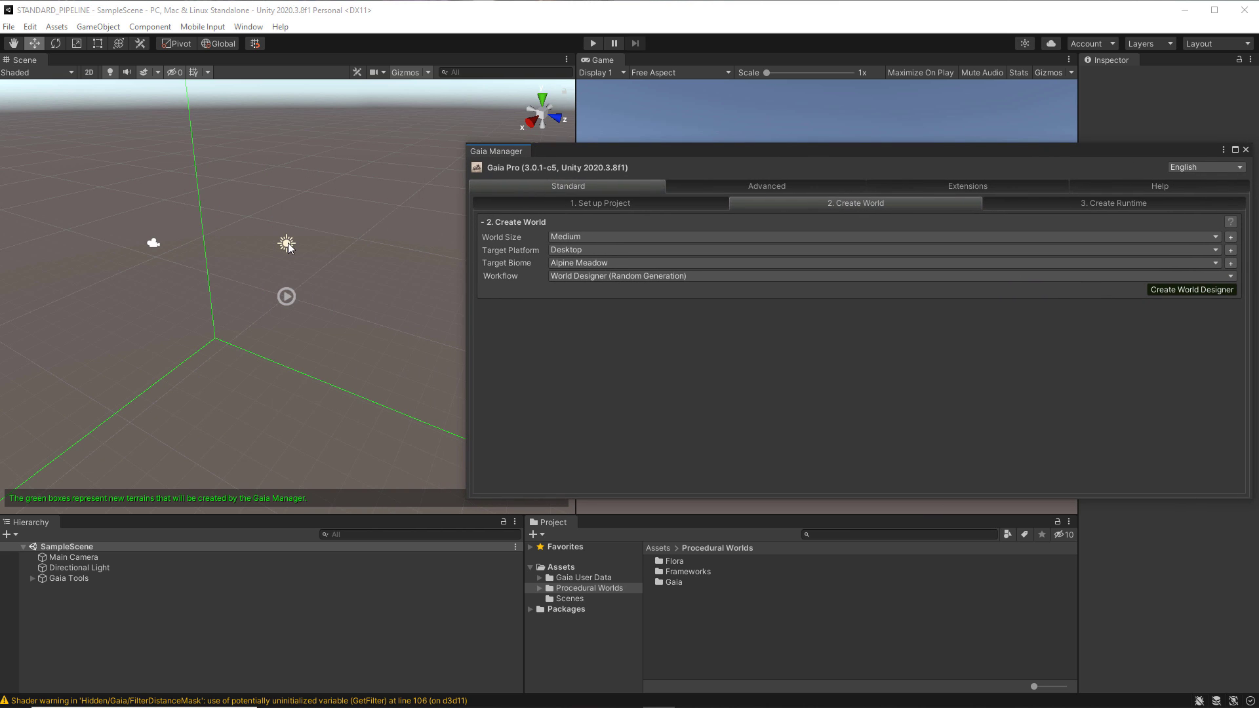
alt+right_drag(281, 269, 140, 273)
alt+right_drag(292, 369, 144, 331)
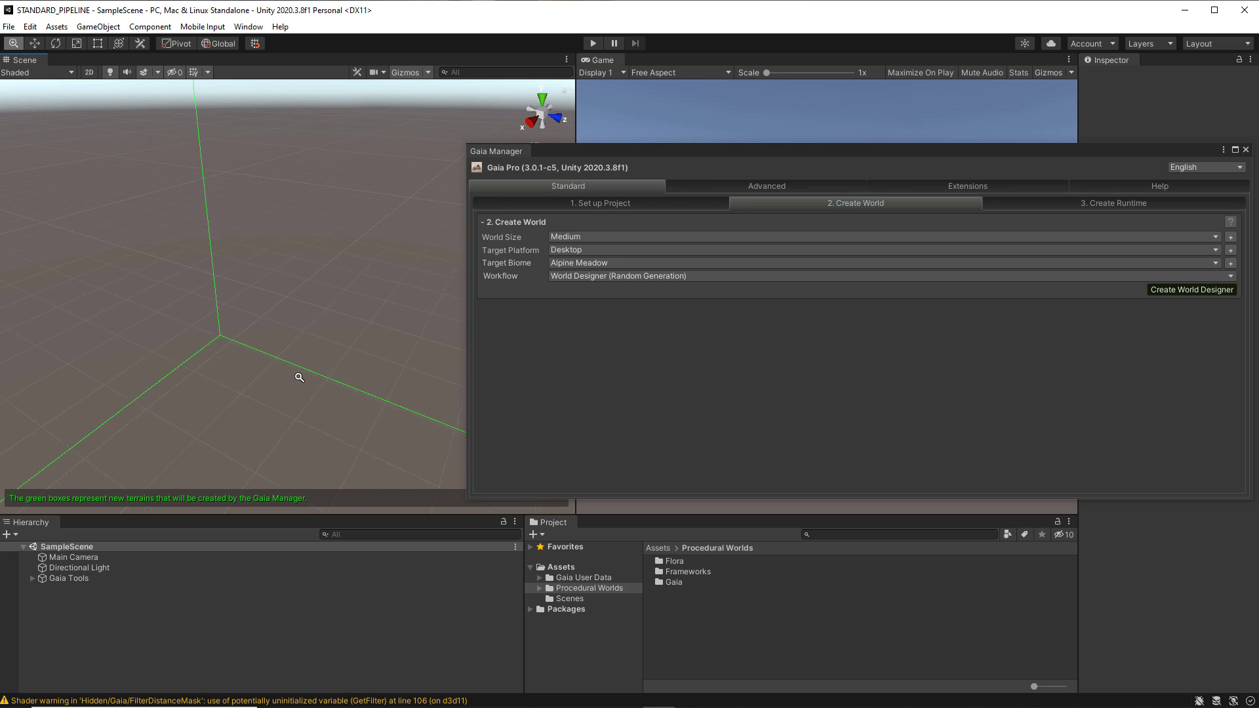
alt+right_drag(299, 378, 124, 333)
alt+drag(244, 367, 116, 329)
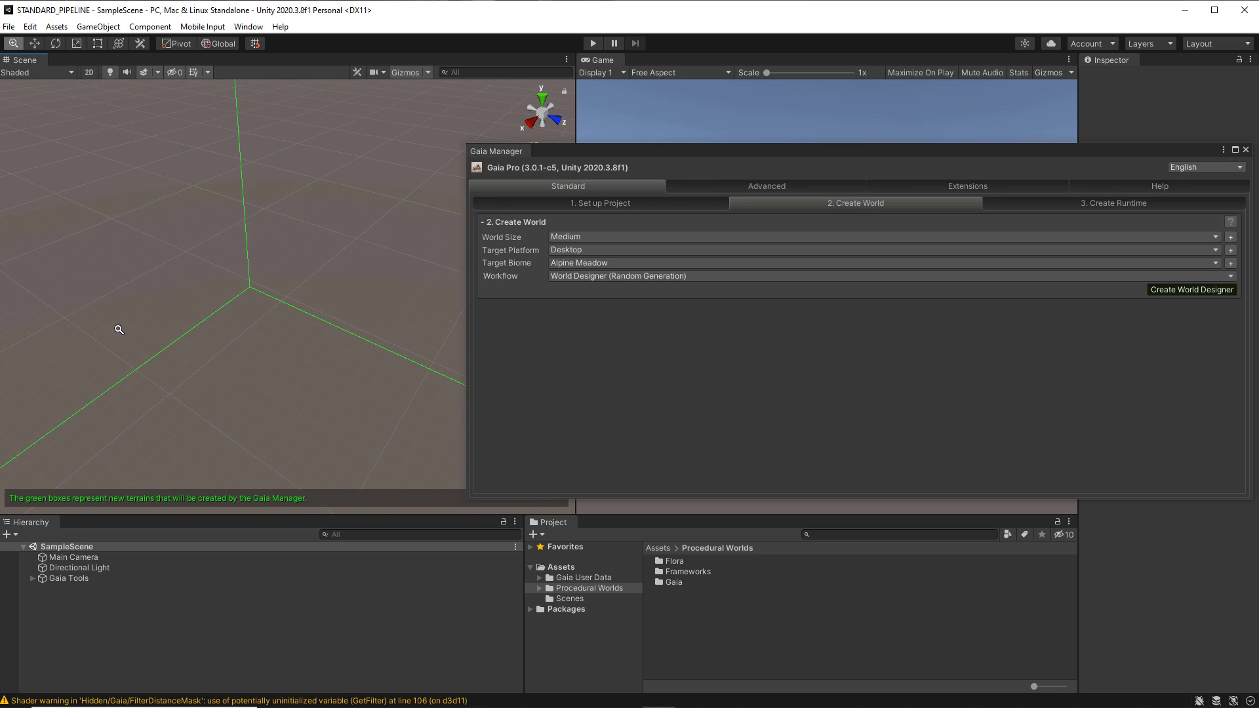
alt+right_drag(307, 398, 132, 344)
alt+right_drag(263, 379, 193, 354)
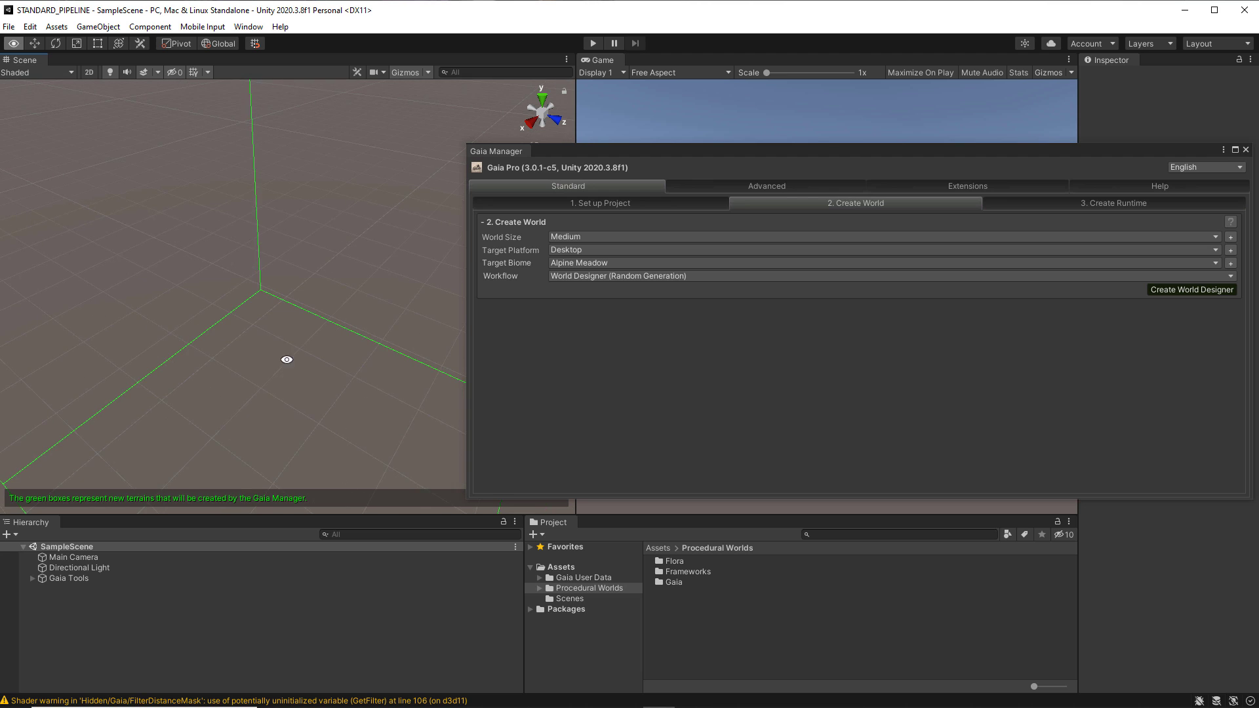
mouse_move(295, 364)
alt+right_down()
mouse_move(147, 315)
mouse_move(212, 348)
mouse_move(145, 325)
alt+right_up()
alt+right_drag(327, 396, 206, 357)
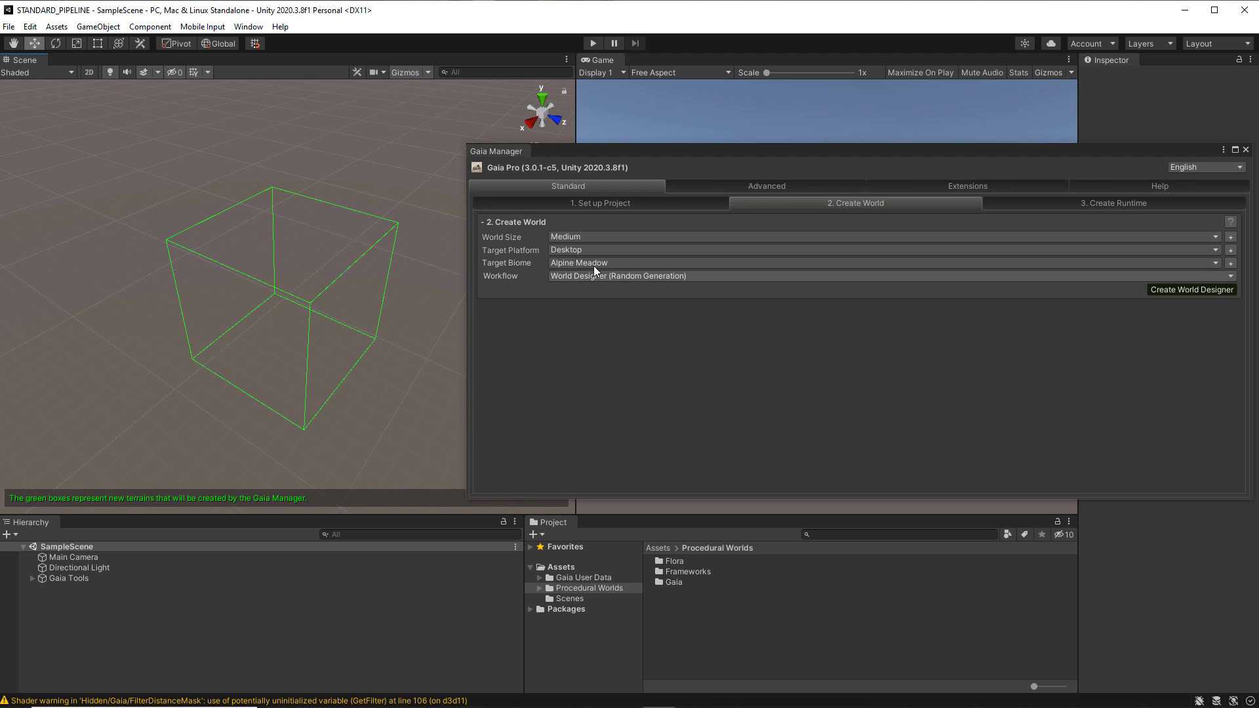
Compare the Large, Tiny and Small world sizes in the terrain preview, ending on Medium
click(709, 238)
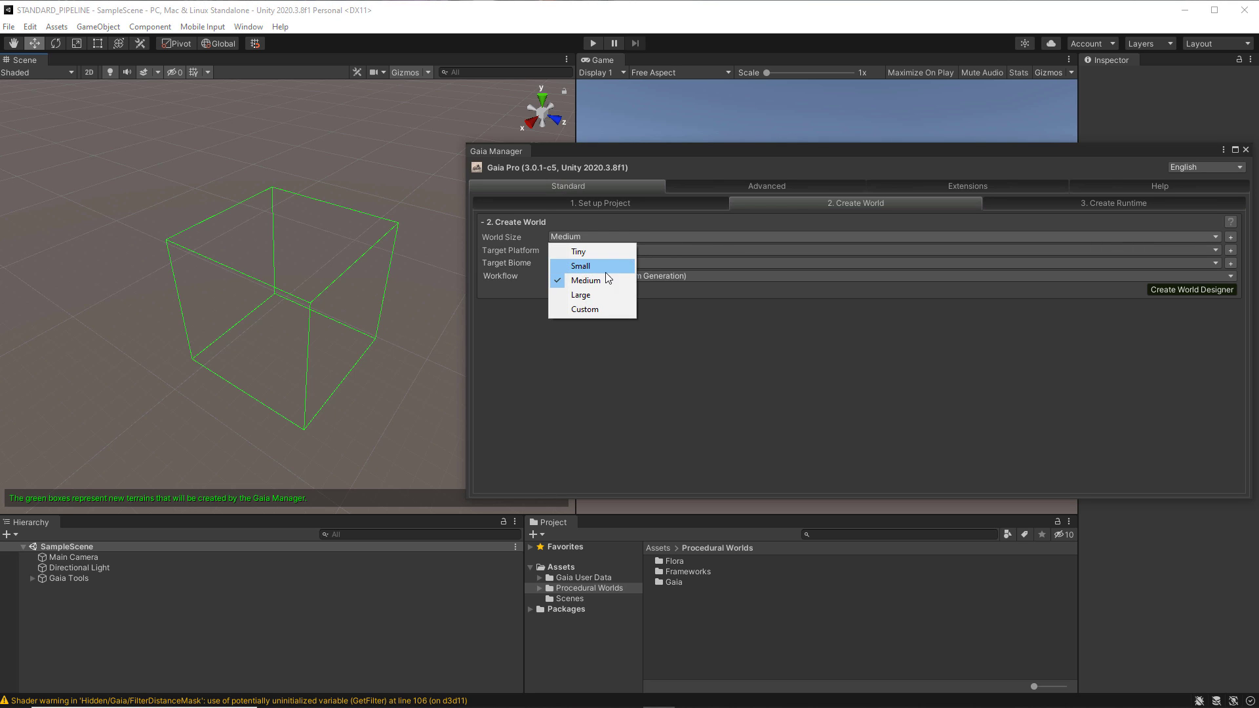
click(583, 296)
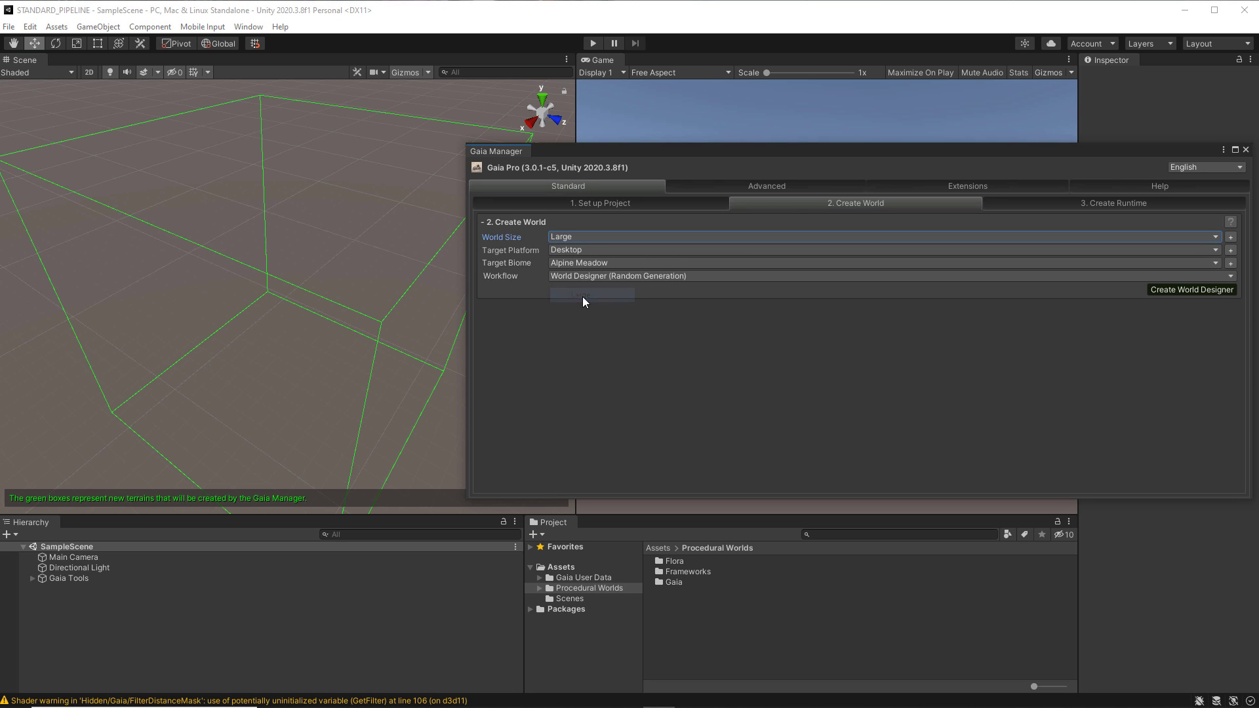
click(582, 238)
click(578, 253)
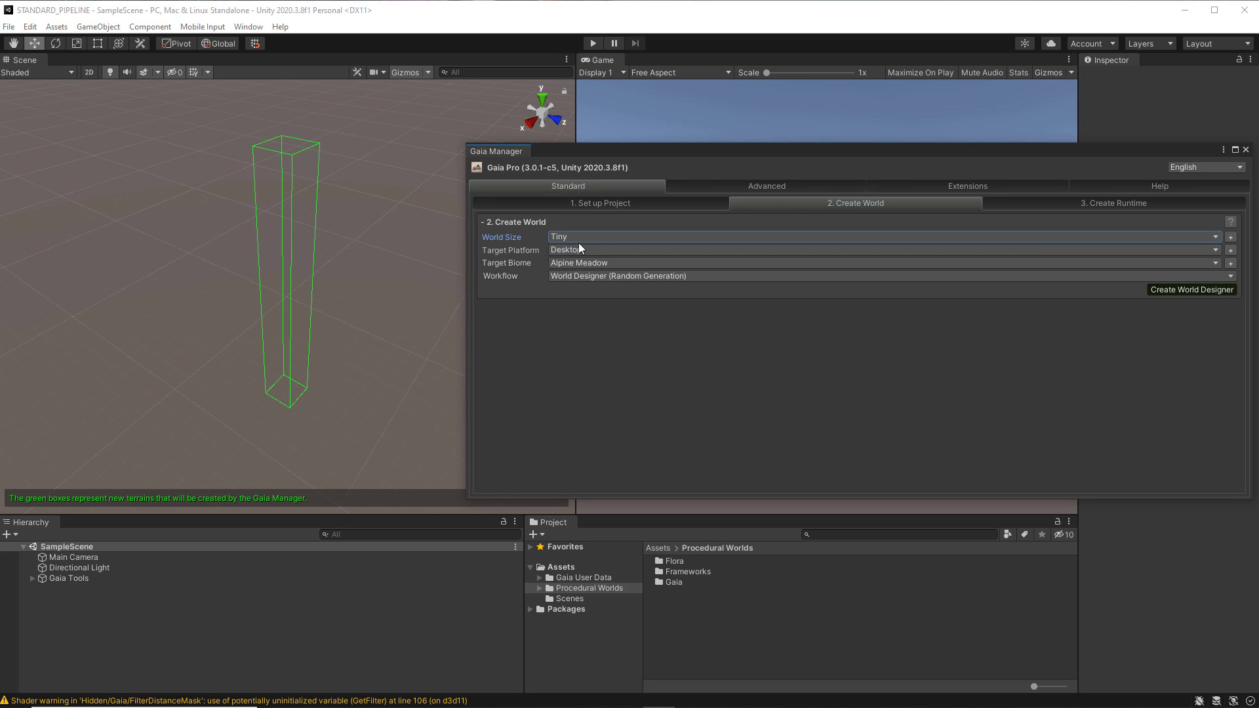
click(579, 238)
click(578, 266)
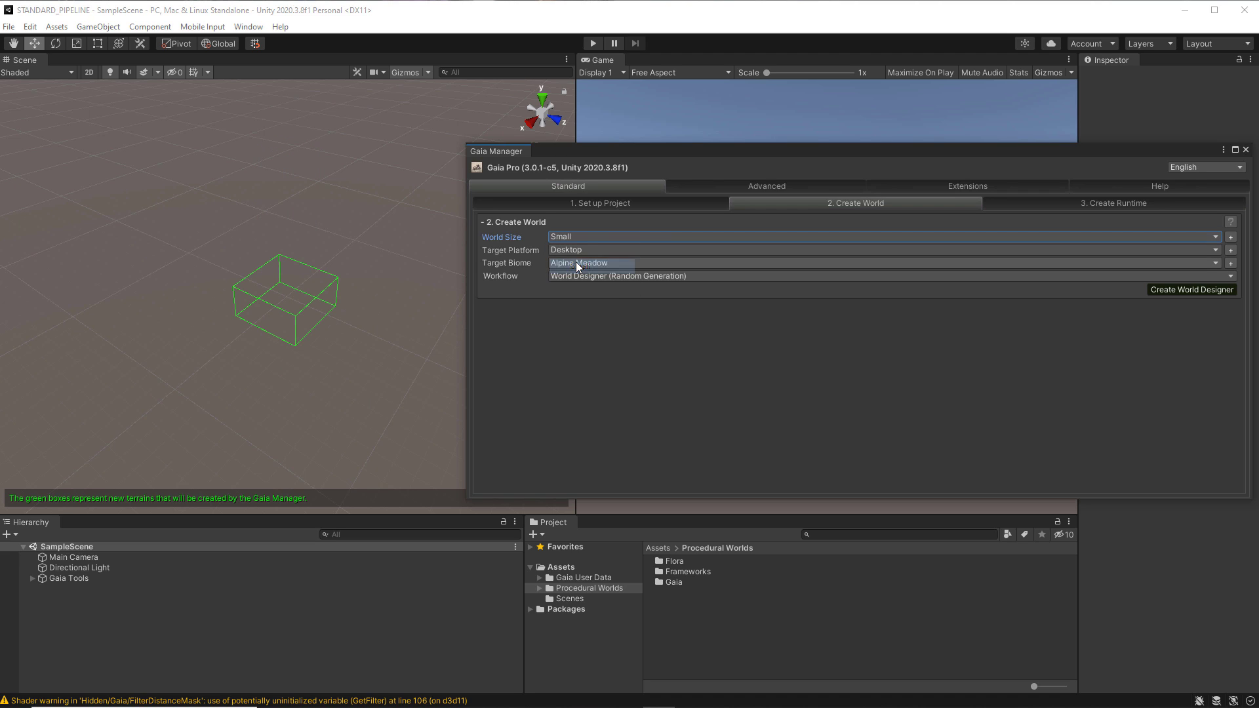
click(574, 236)
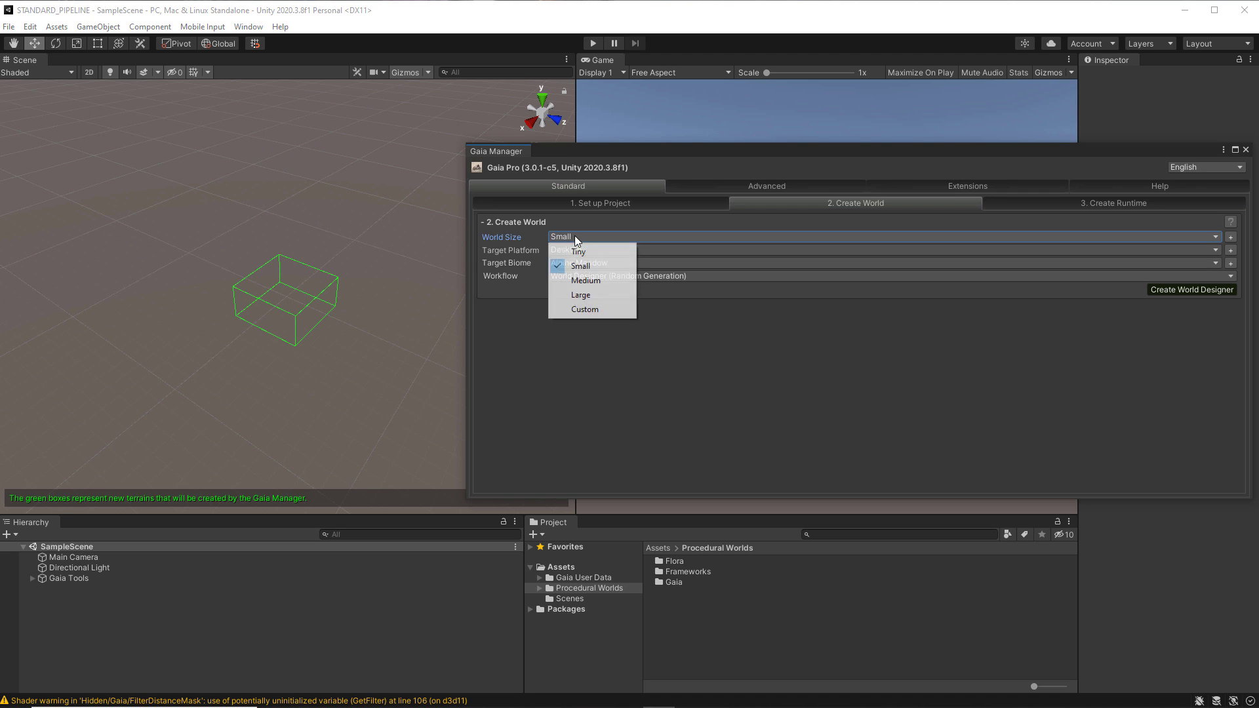
click(581, 280)
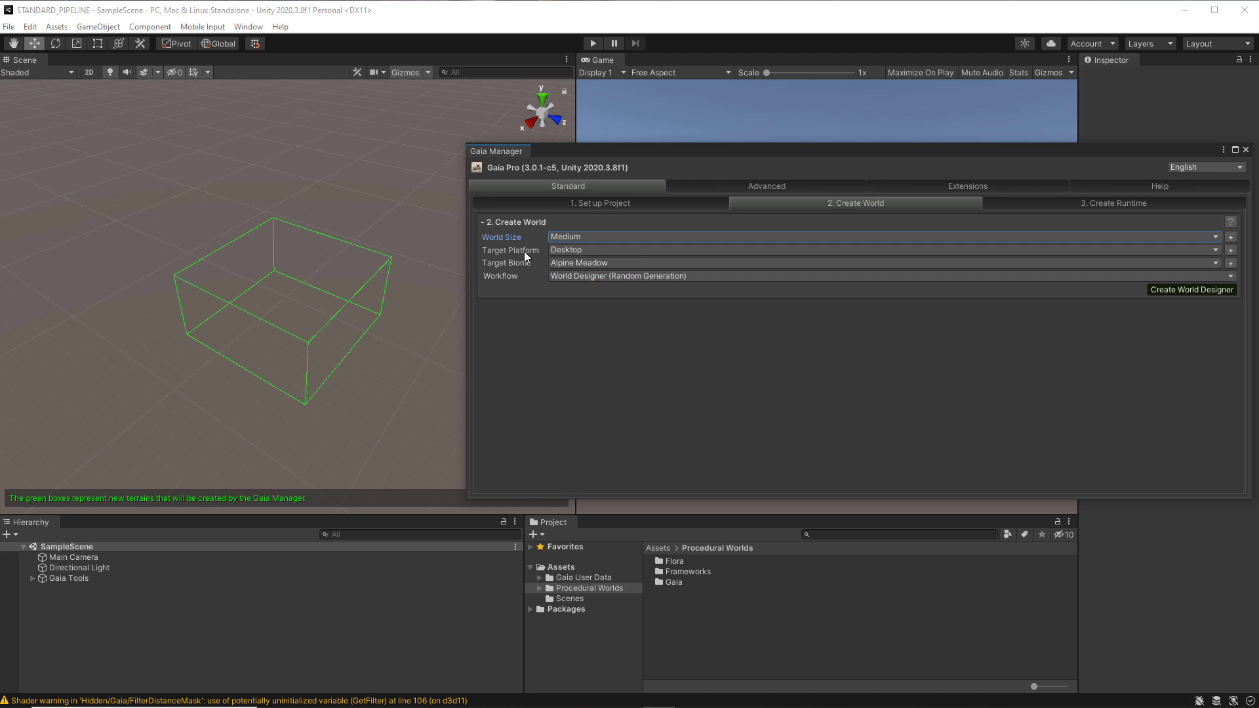
Set the world size to Custom with 3 X tiles and 3 Z tiles
click(736, 236)
click(597, 311)
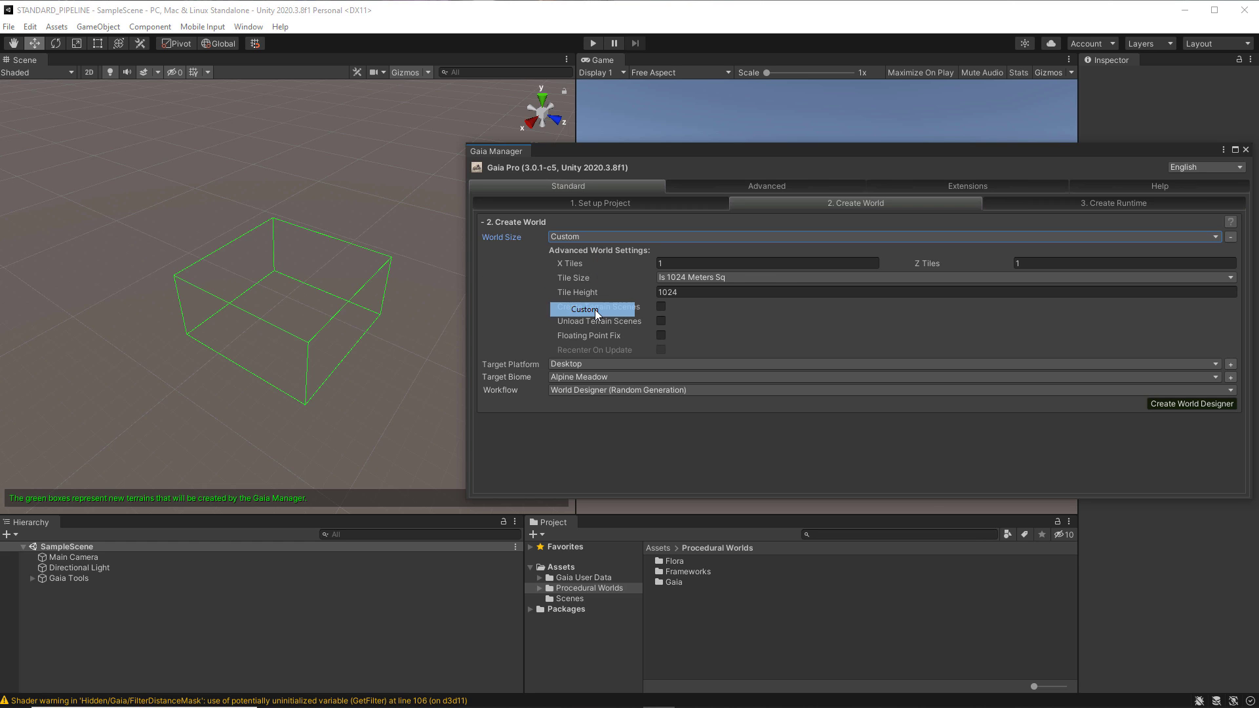
click(670, 263)
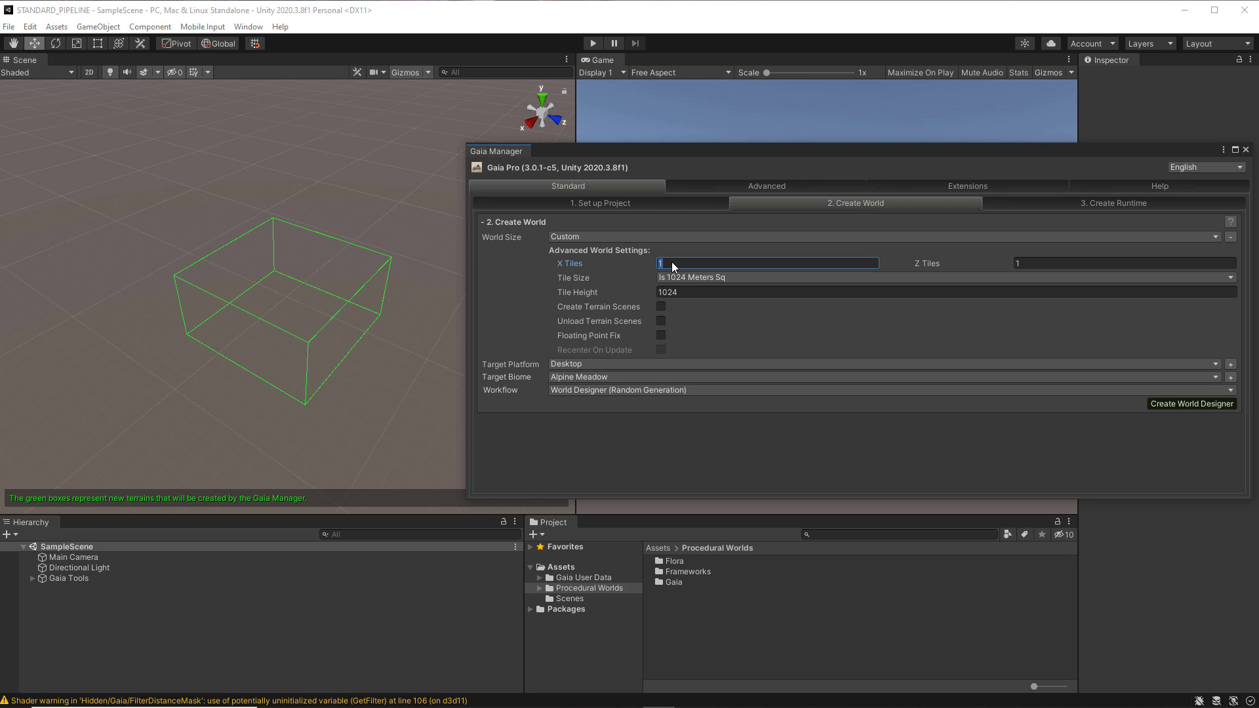
text(3)
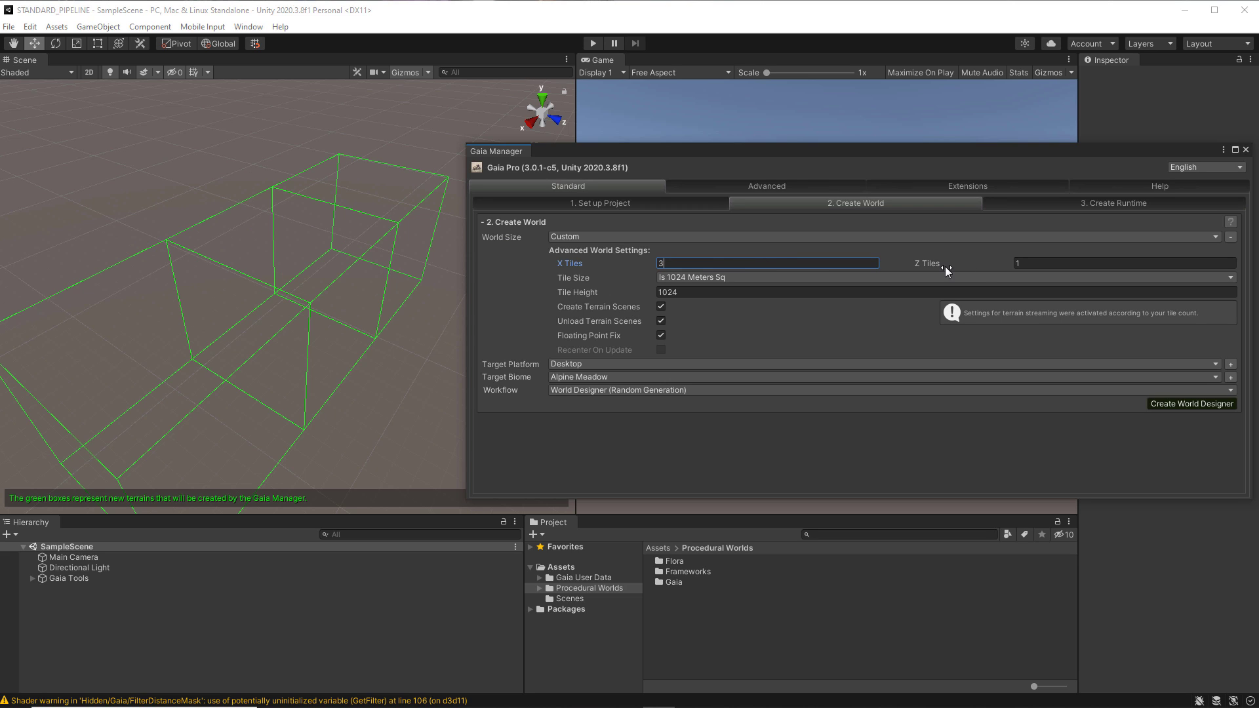
click(1022, 264)
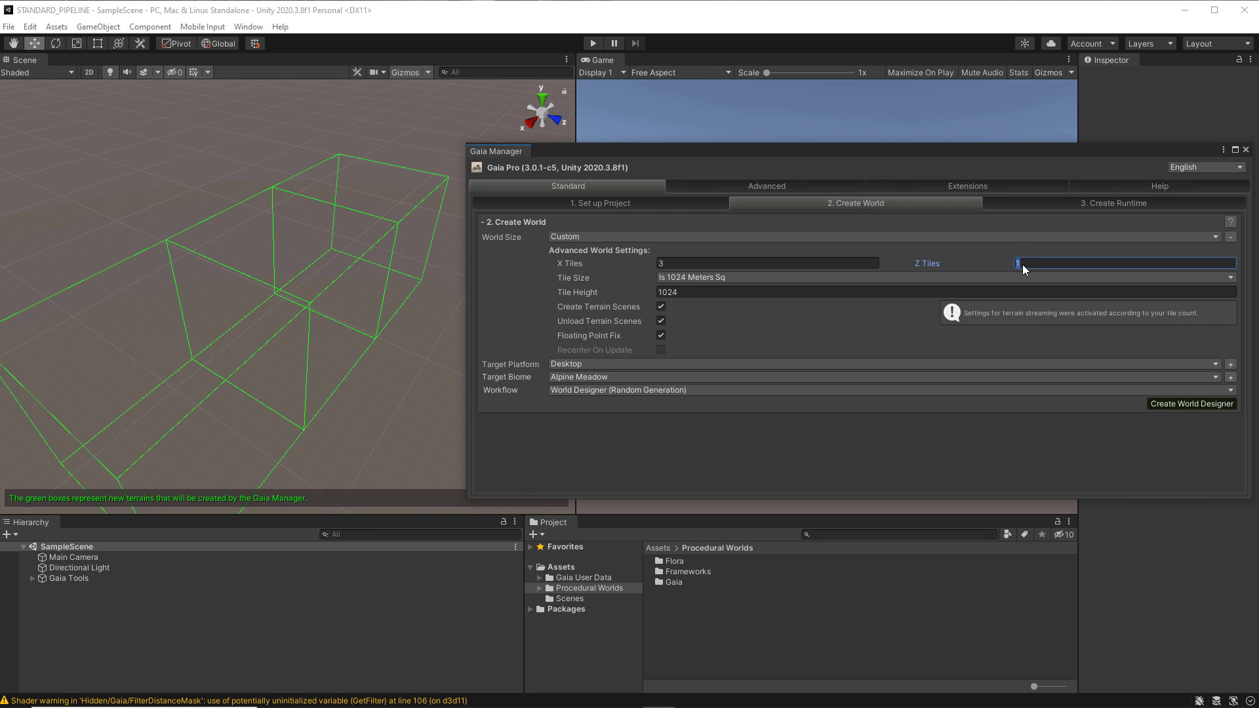
text(3)
Widen the Scene view and narrow the Gaia Manager to expose the full grid of terrain tiles
alt+right_drag(369, 324, 207, 295)
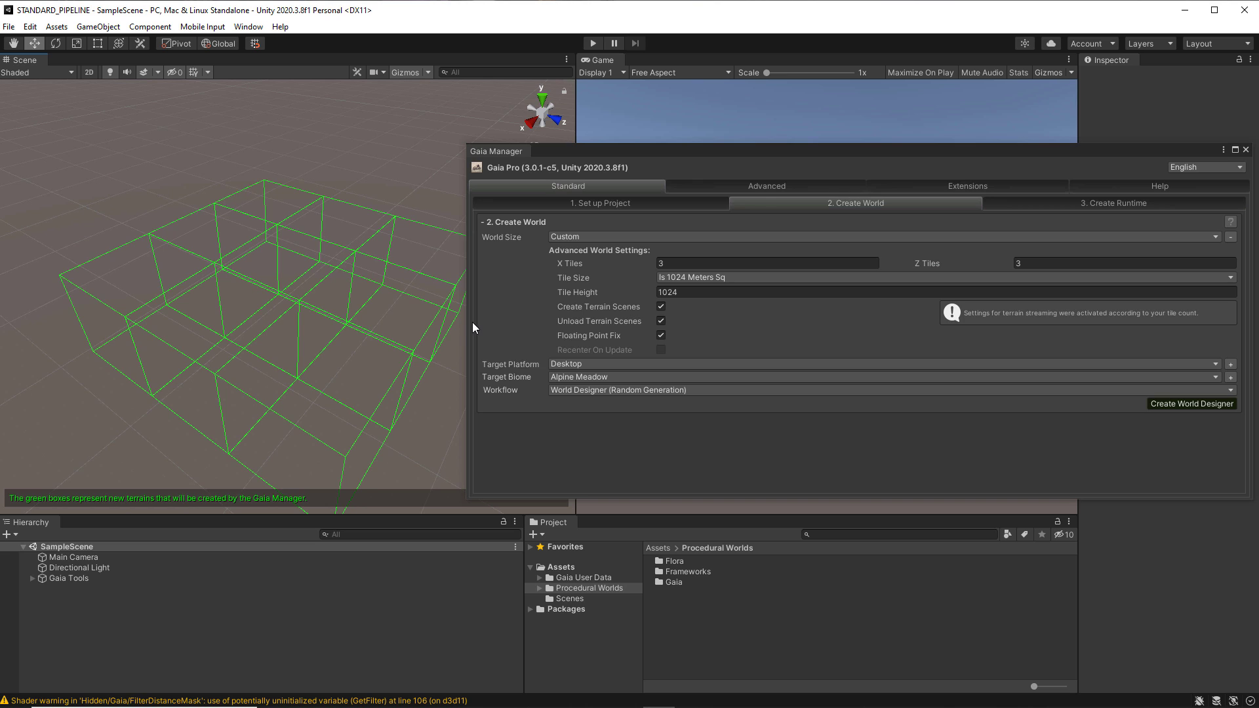
middle_drag(397, 354, 390, 298)
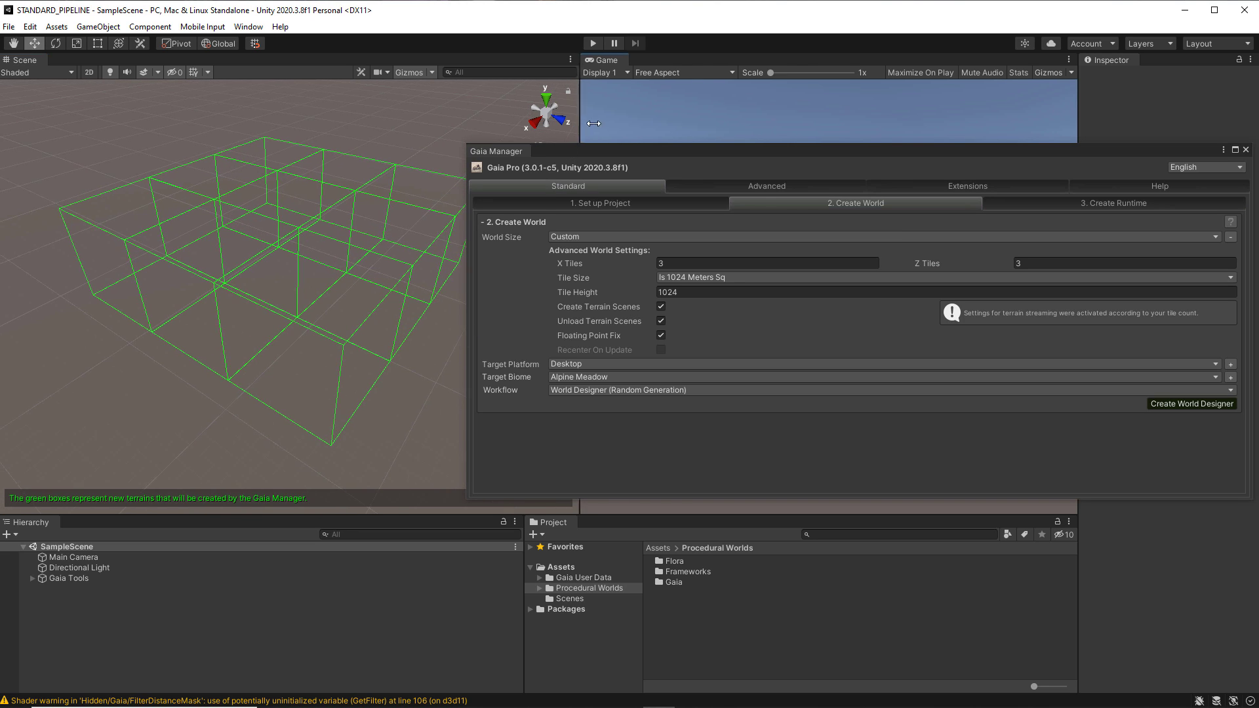
drag(578, 123, 624, 123)
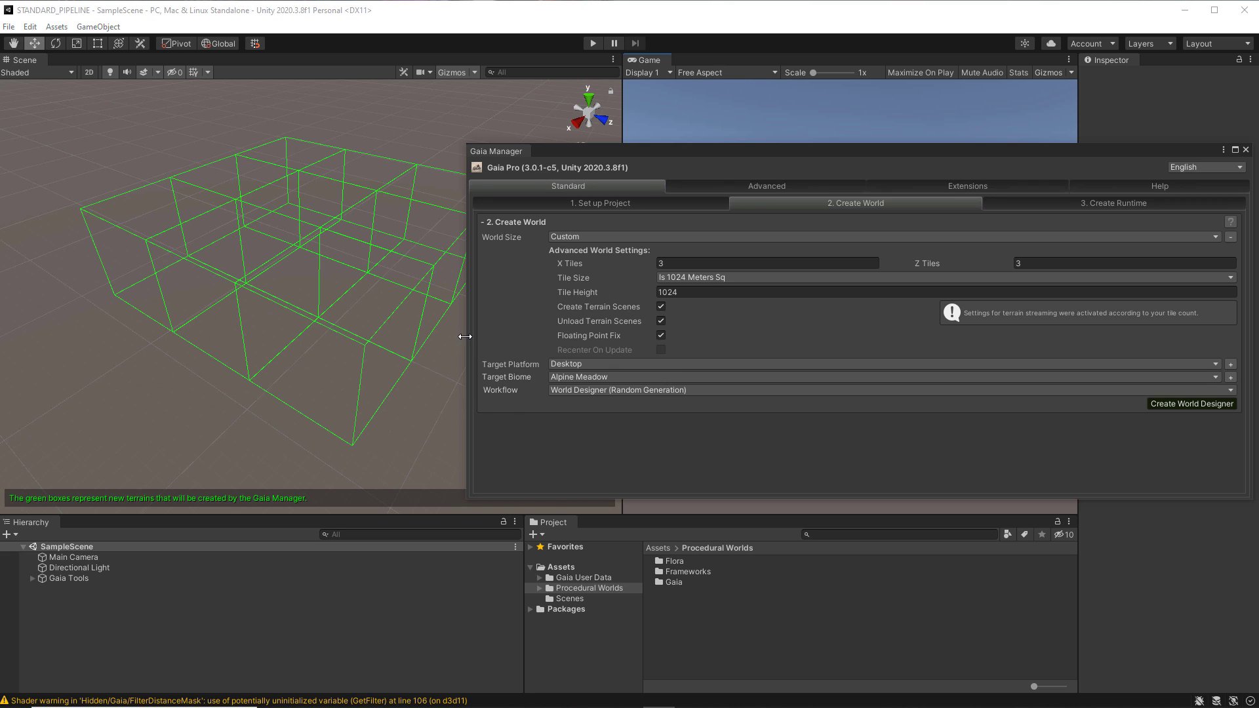
drag(464, 336, 522, 338)
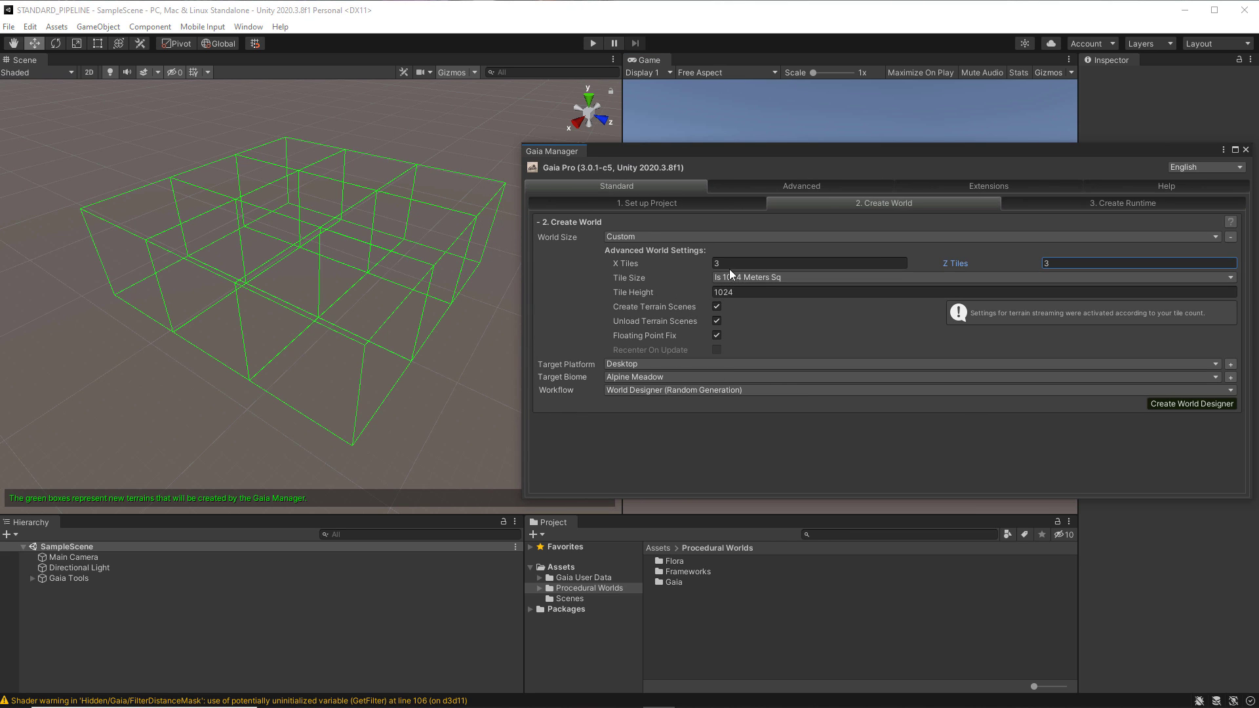
Set the world size to Medium, collapse its advanced world settings and widen the Gaia Manager
click(691, 236)
click(648, 281)
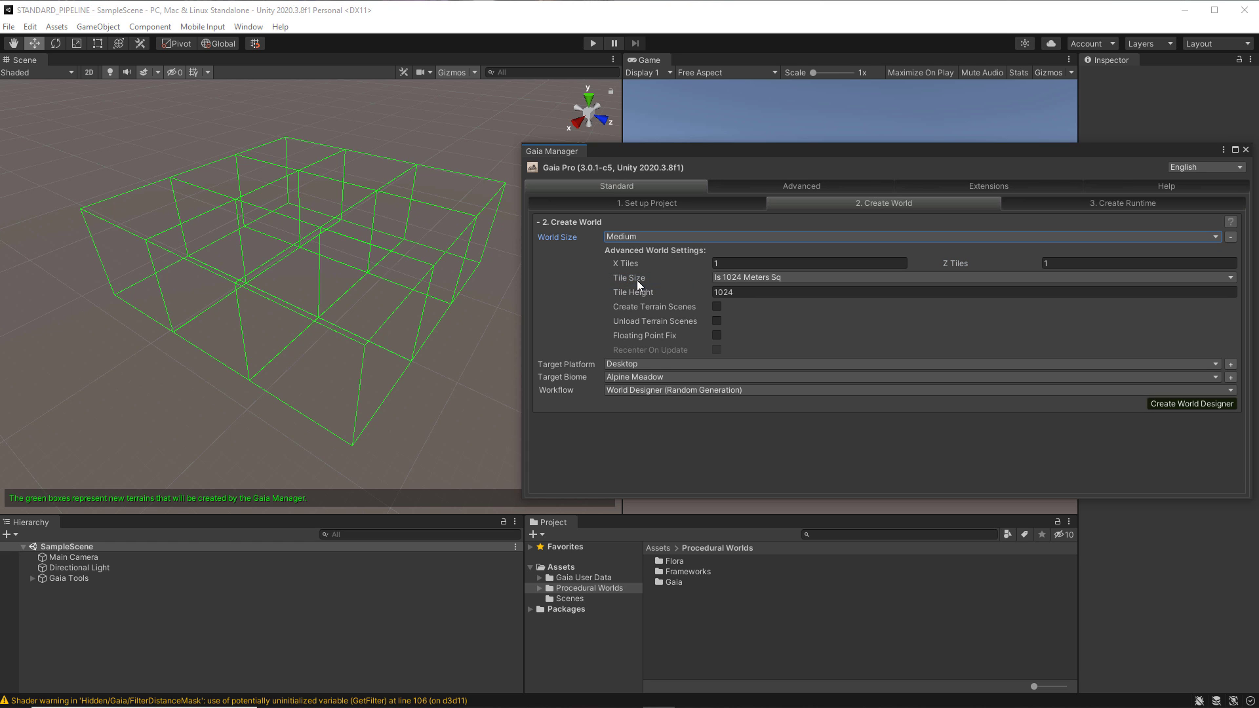
key(alt)
middle_drag(398, 266, 376, 284)
alt+right_drag(341, 280, 629, 337)
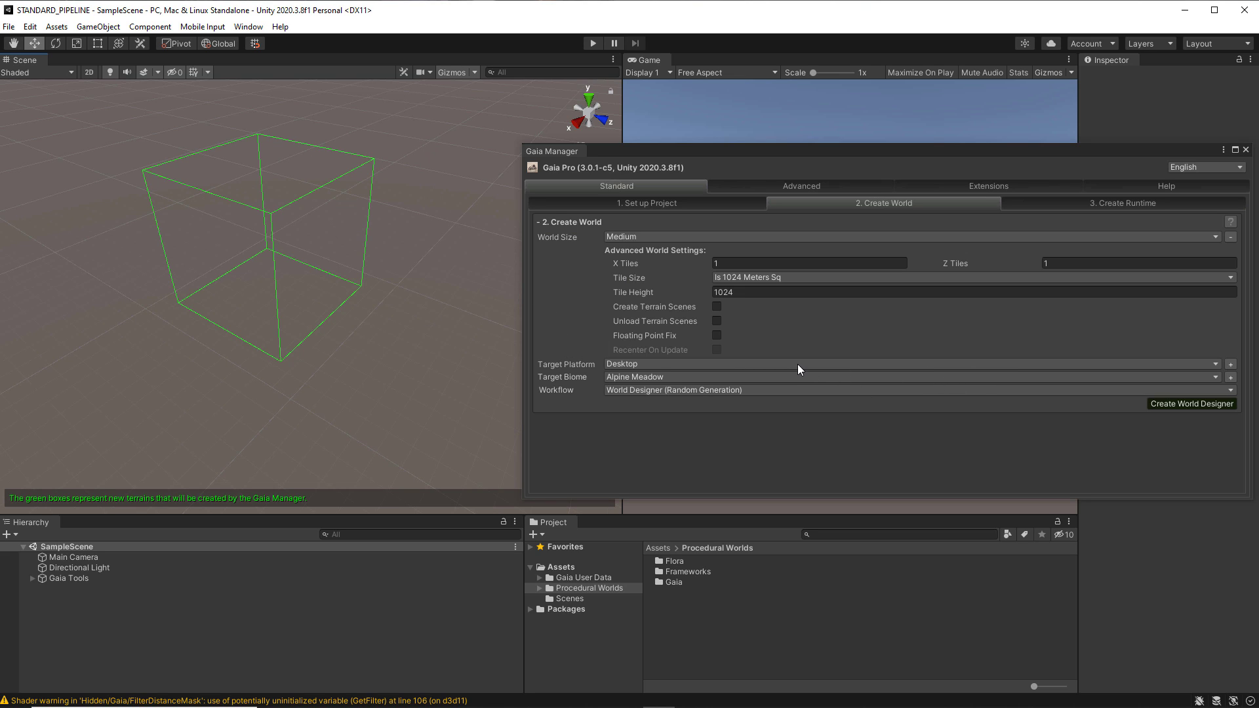
click(1231, 237)
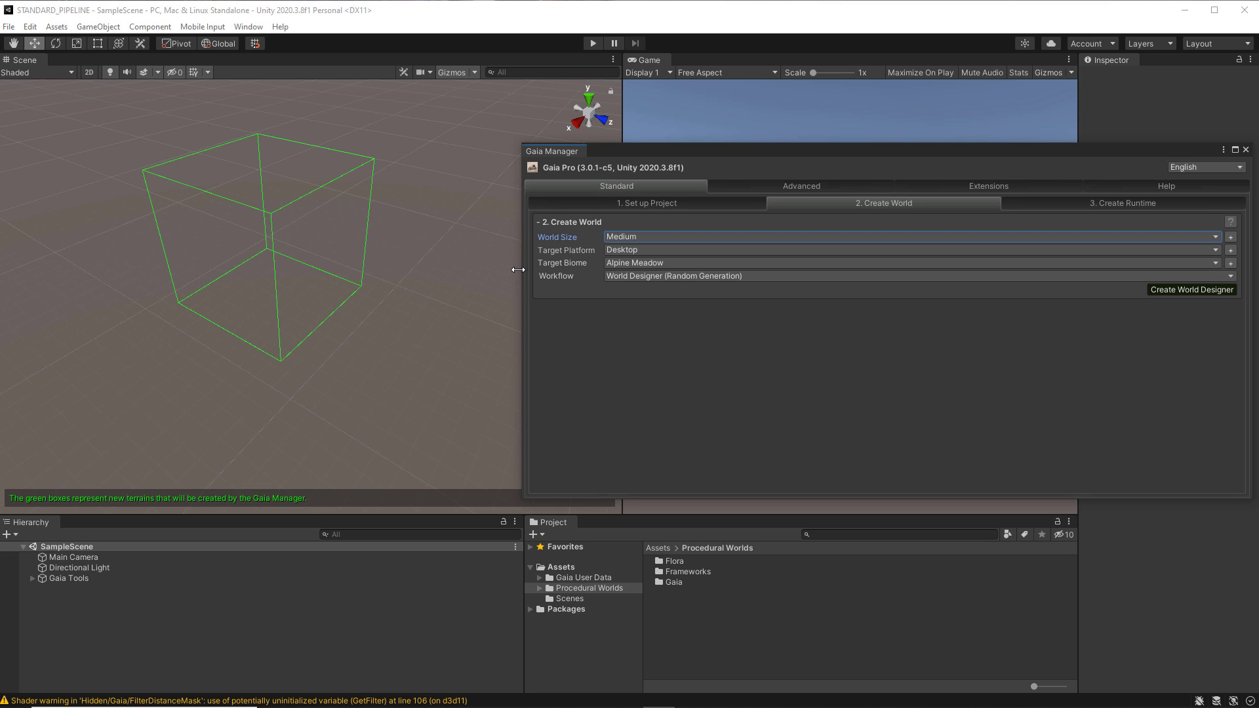
drag(518, 270, 441, 272)
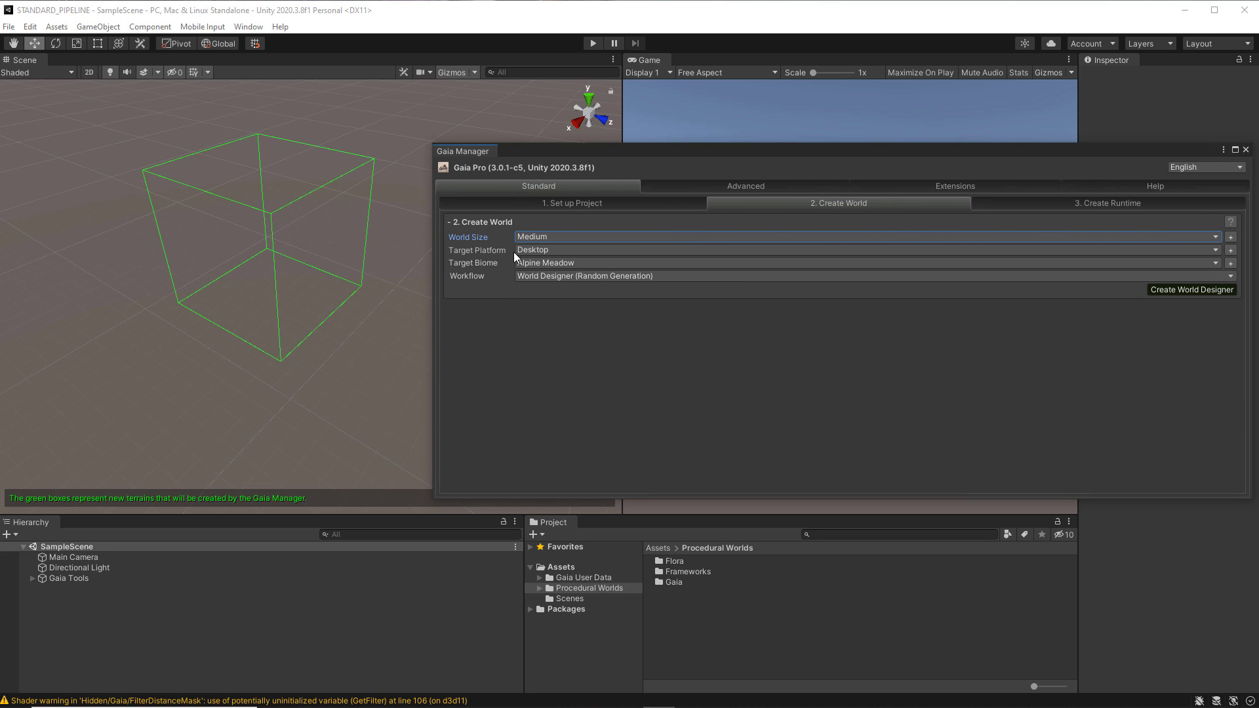
Review the advanced quality settings of the Custom and Powerful Desktop target platforms, collapse them, and select Desktop
click(578, 253)
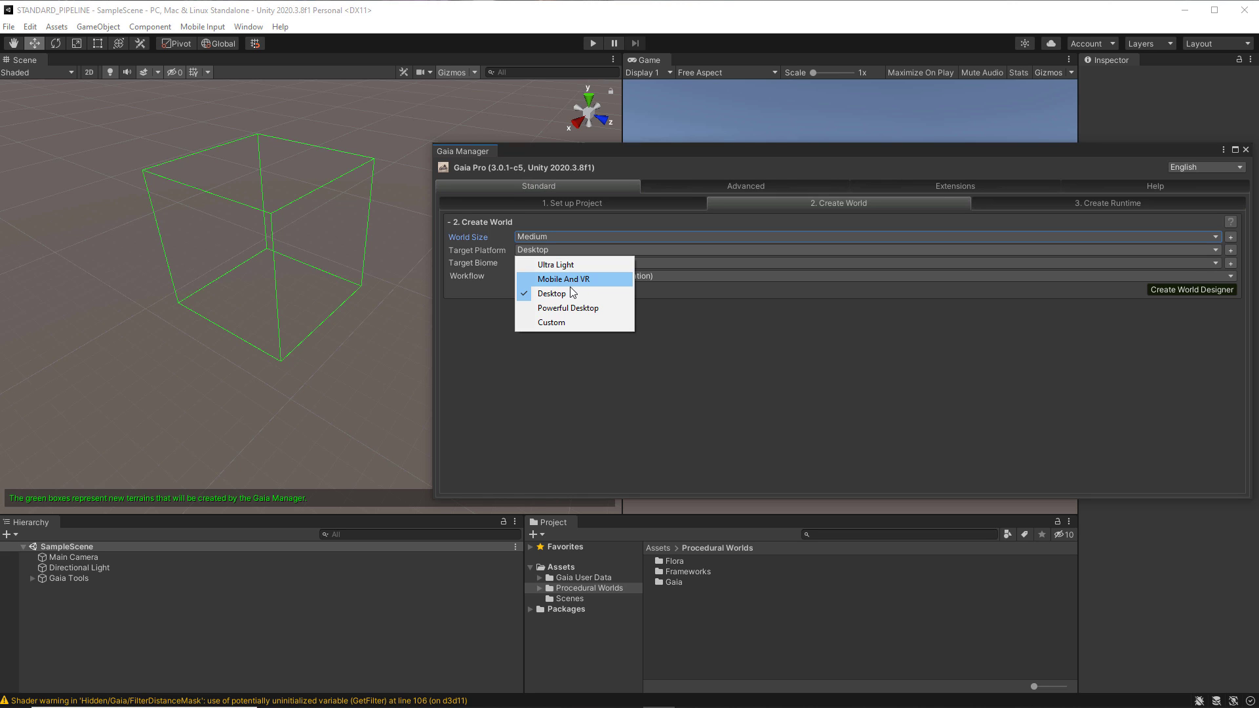
click(549, 324)
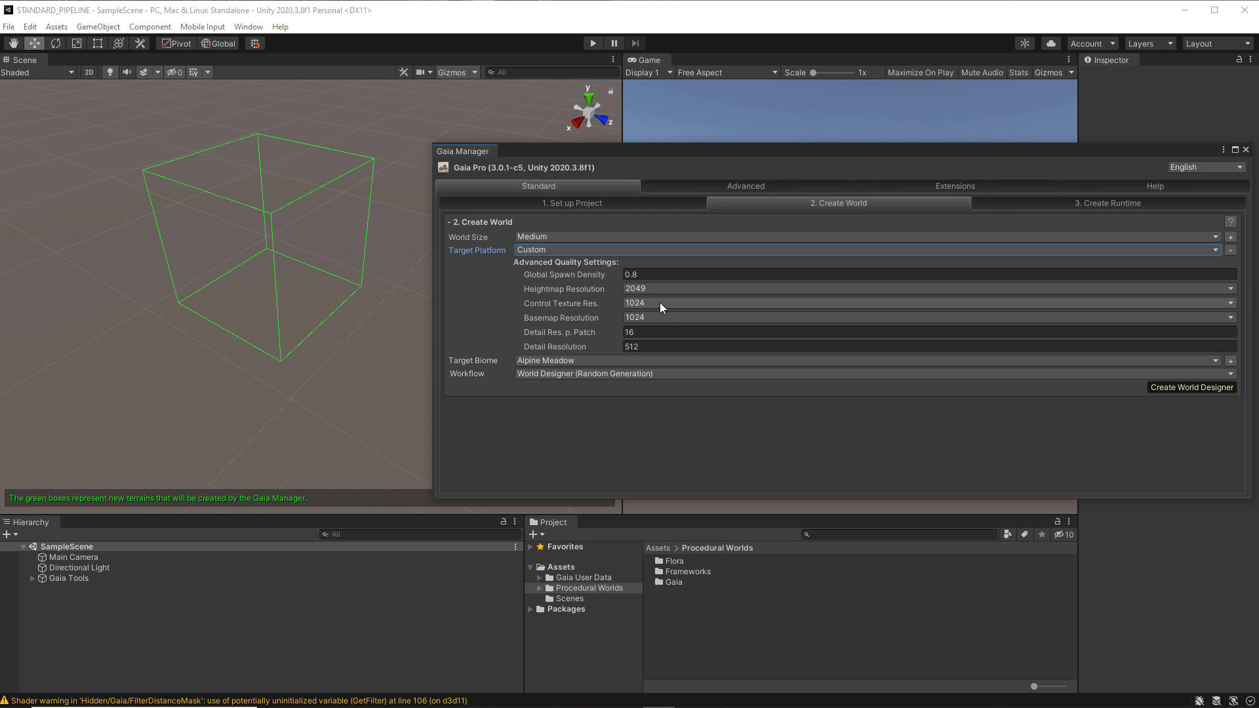
click(557, 250)
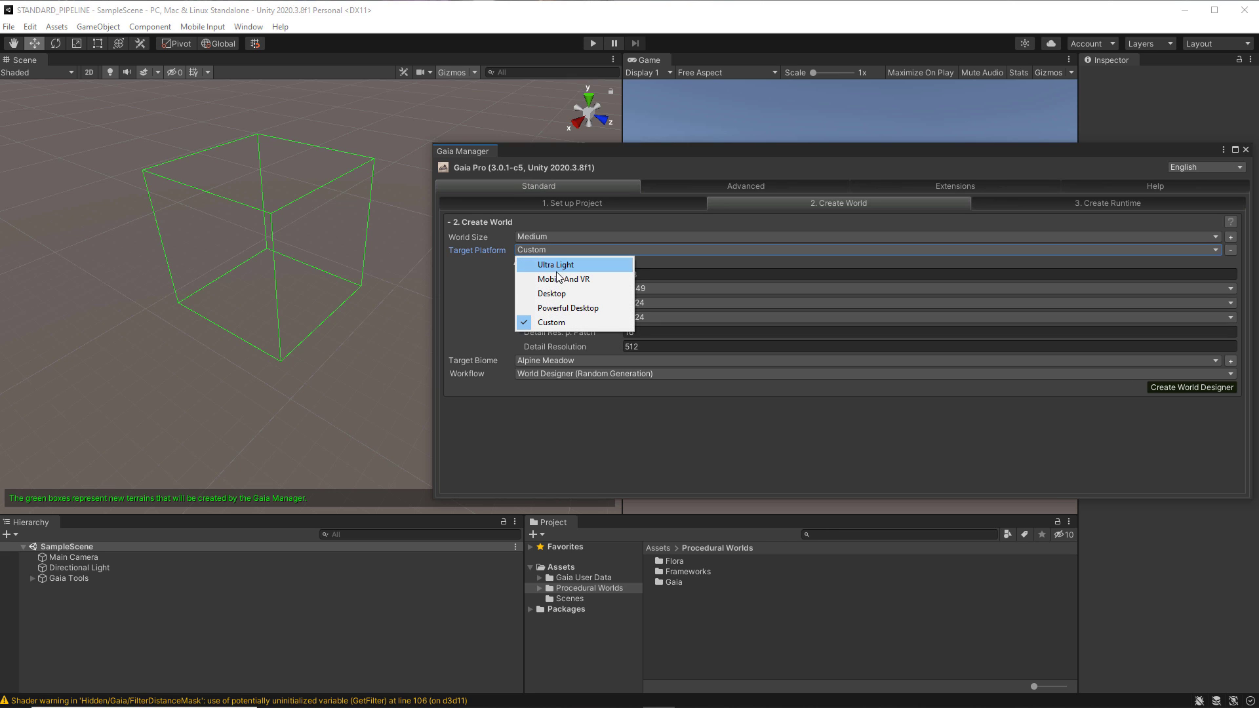
click(551, 308)
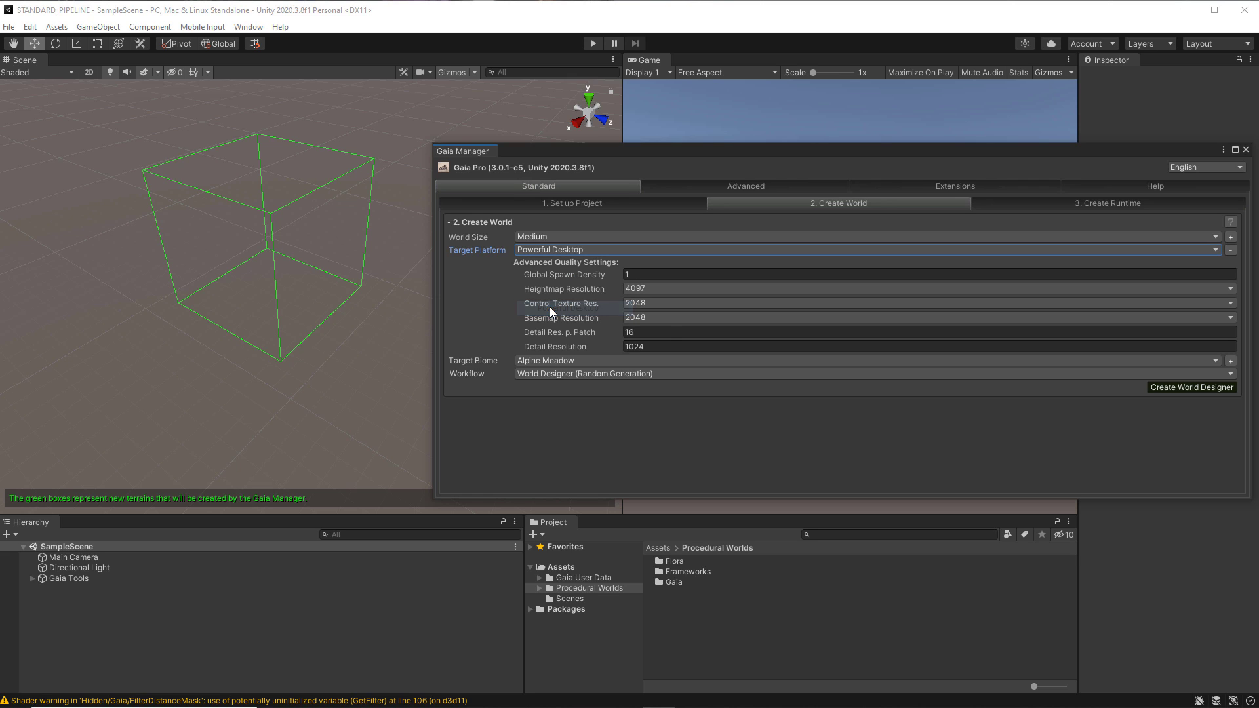
click(1231, 251)
click(594, 251)
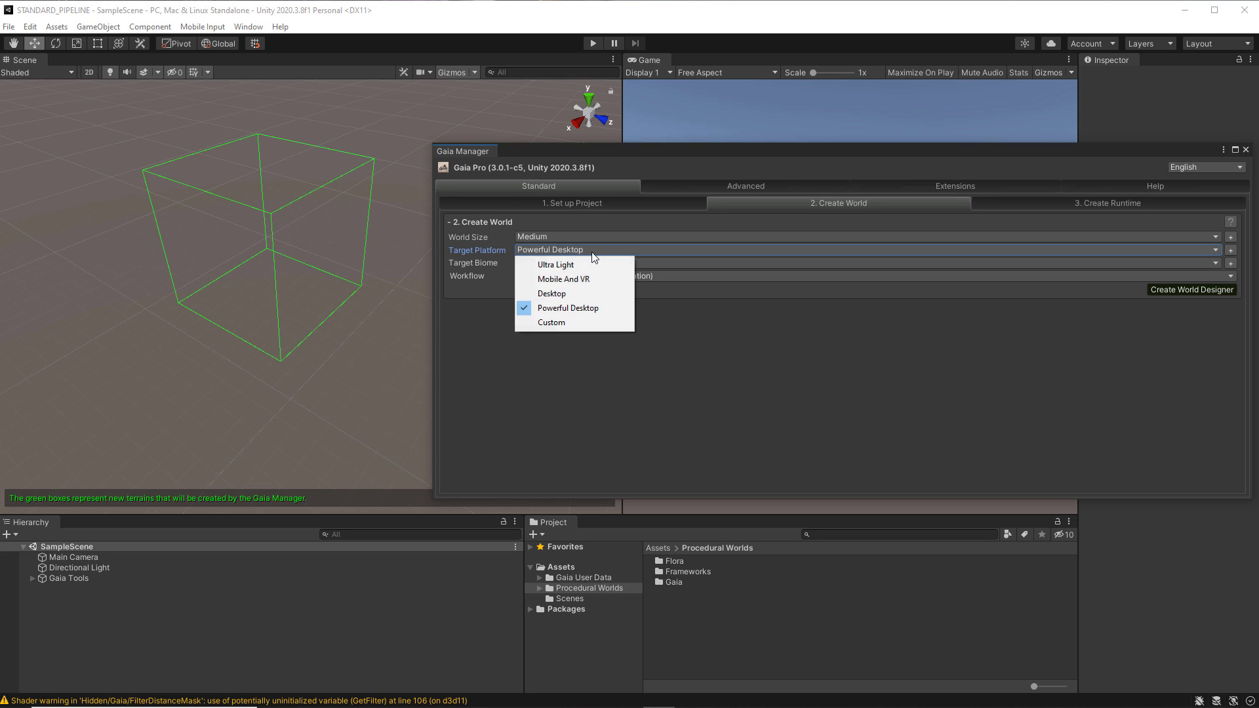
click(541, 294)
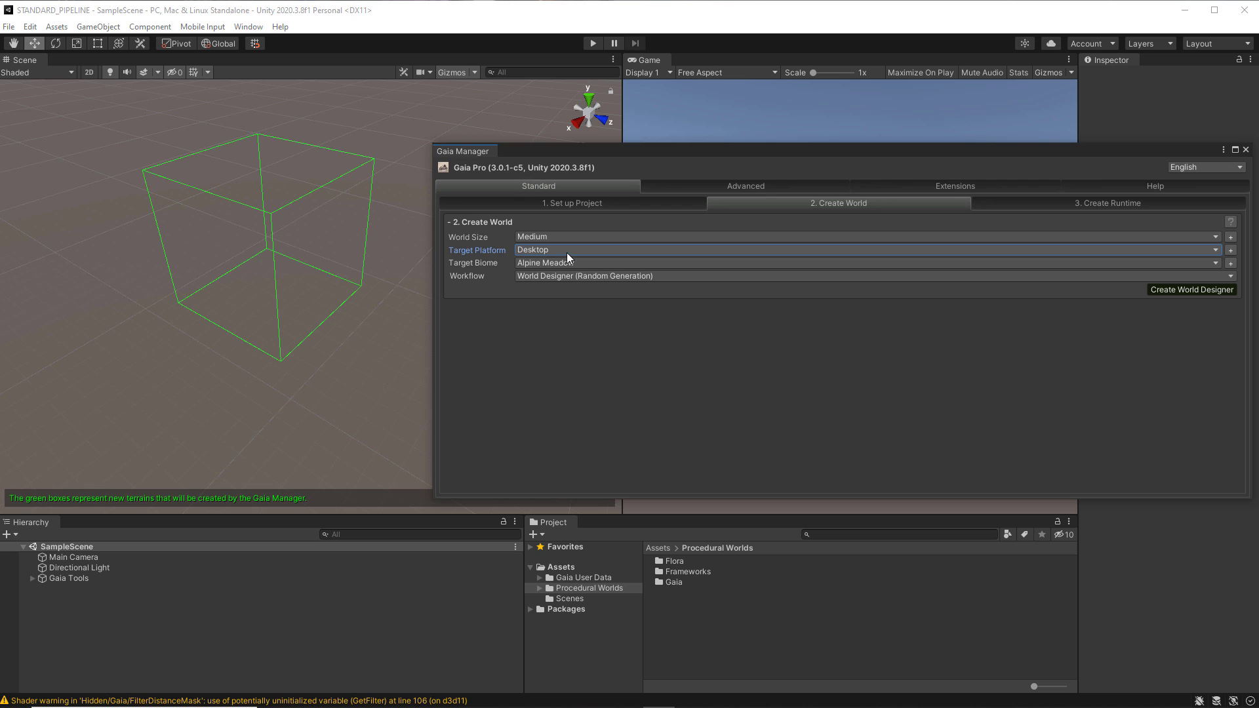
Set the target platform to Powerful Desktop and the target biome to Giant Forest
click(567, 253)
click(558, 310)
click(604, 264)
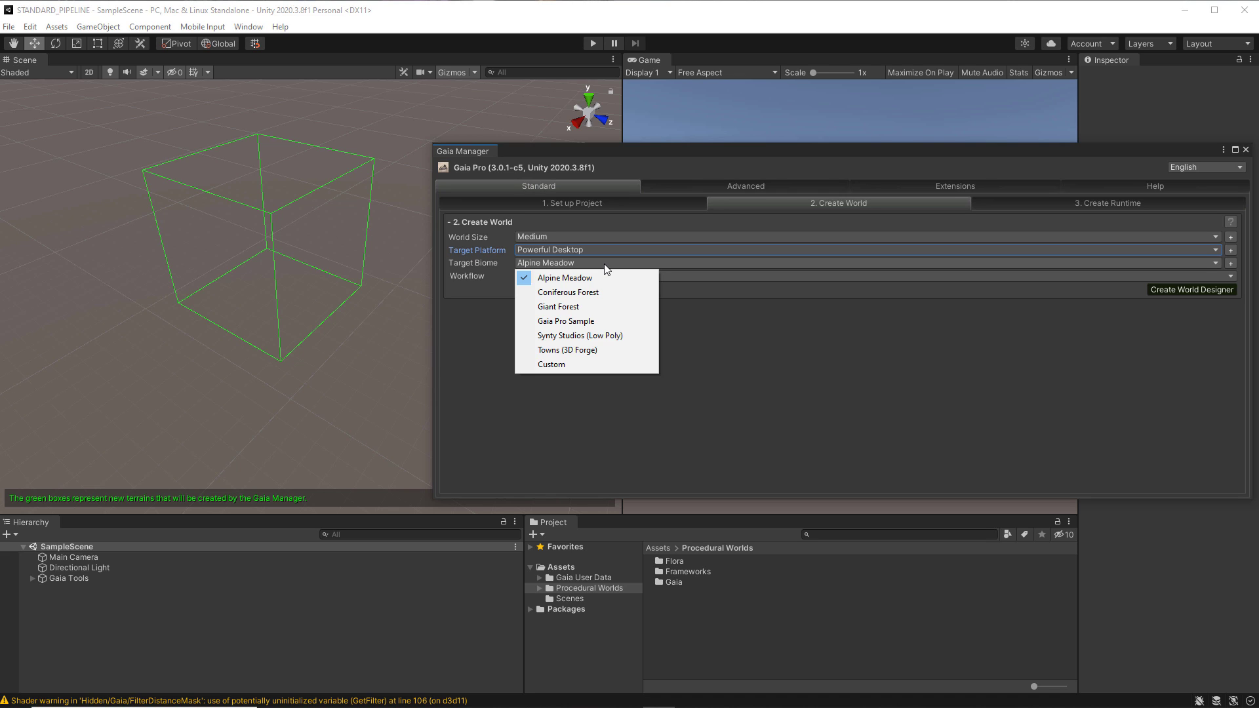
click(568, 306)
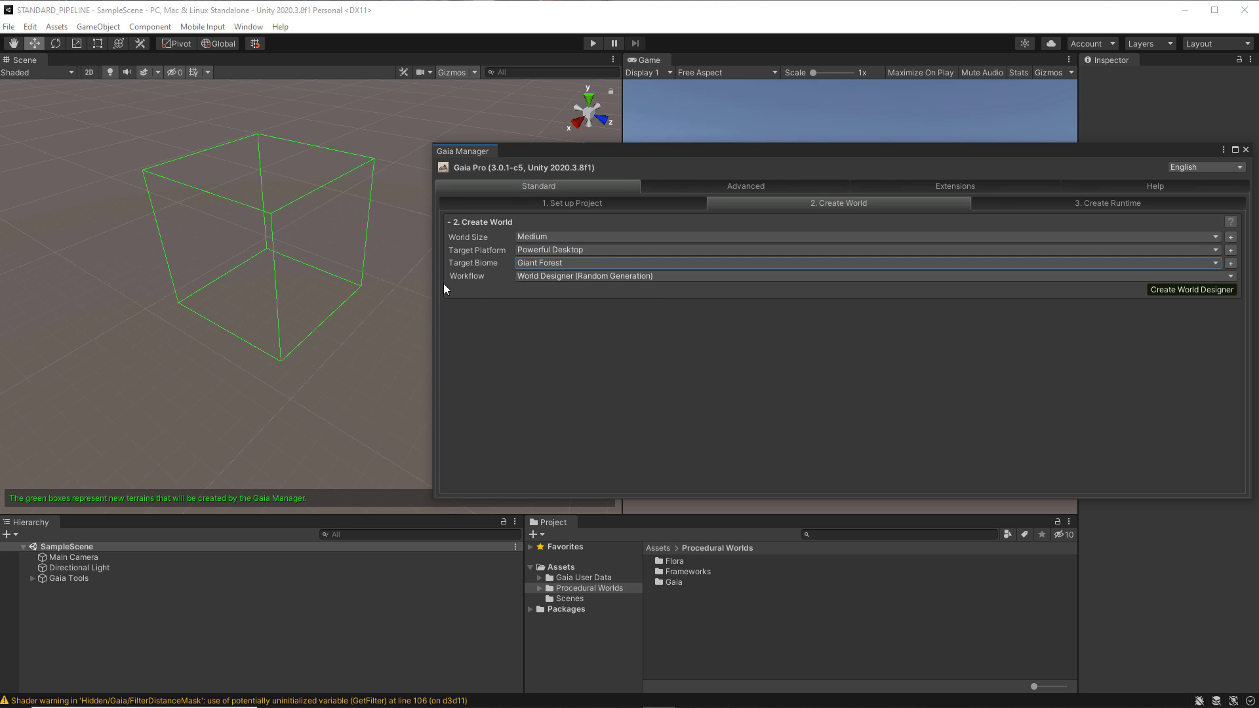
Expand the Giant Forest biome's settings and look through its list of spawners
mouse_move(462, 279)
click(1231, 263)
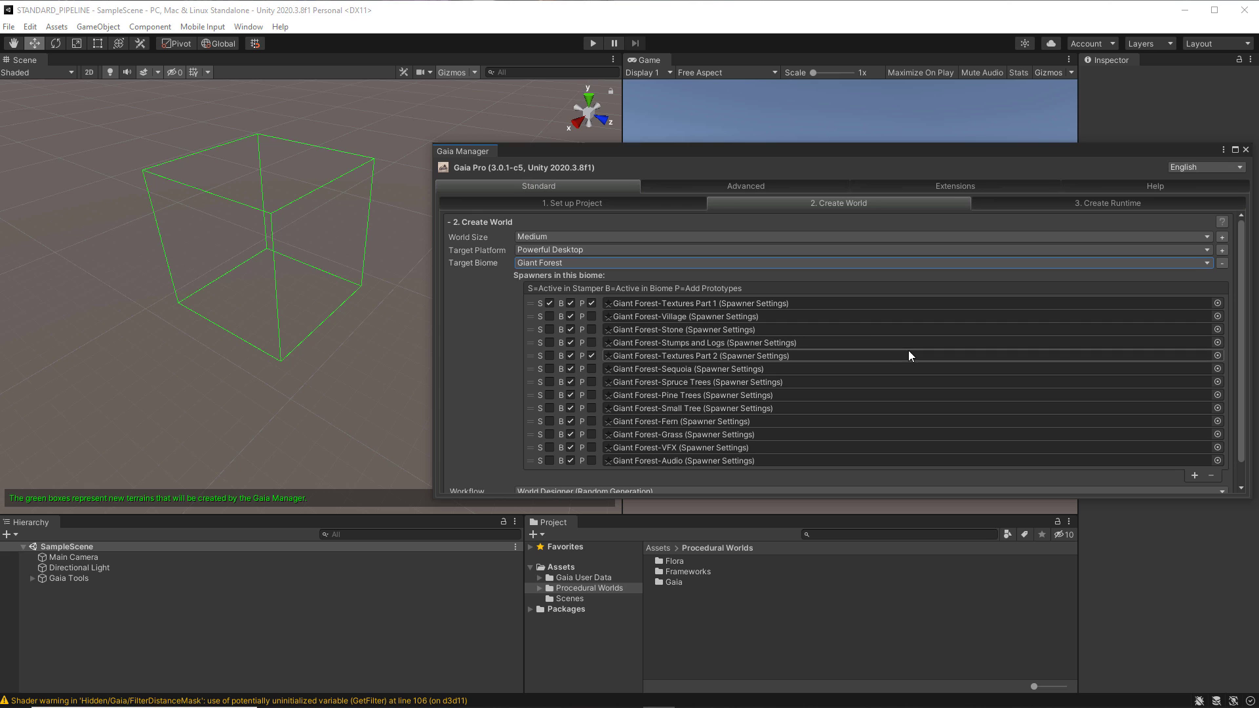
scroll(896, 352, down, 1)
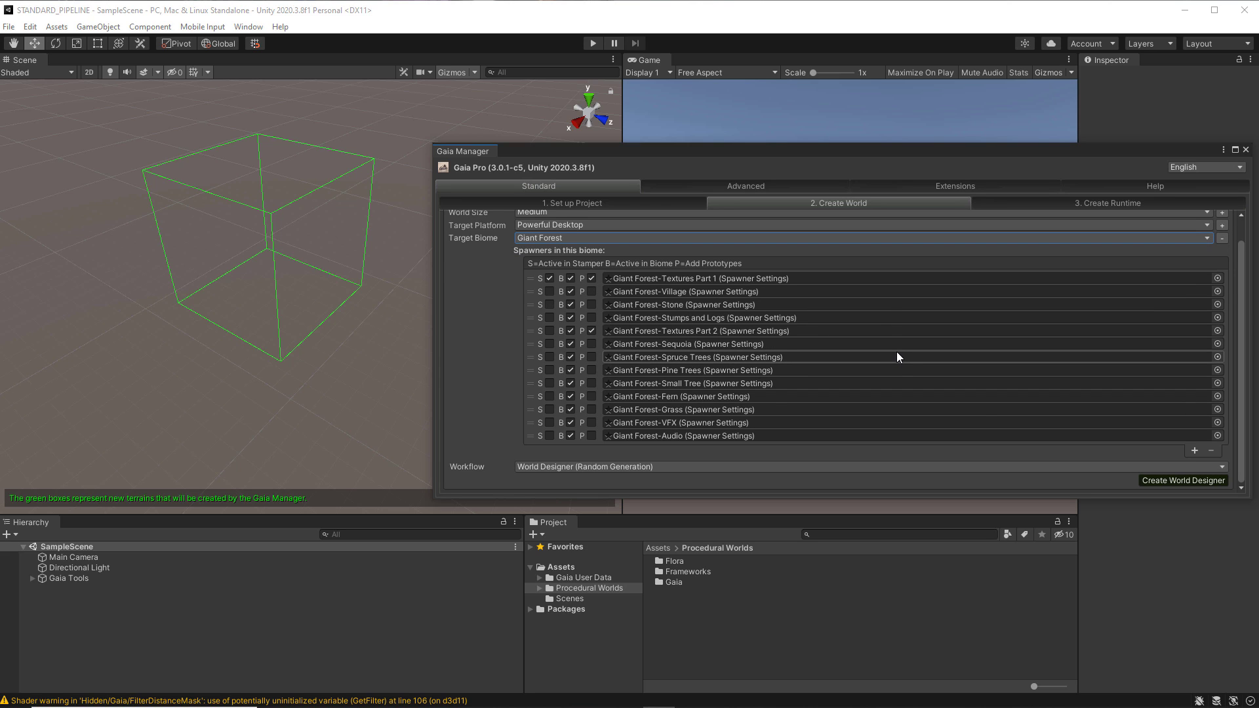
scroll(896, 352, up, 1)
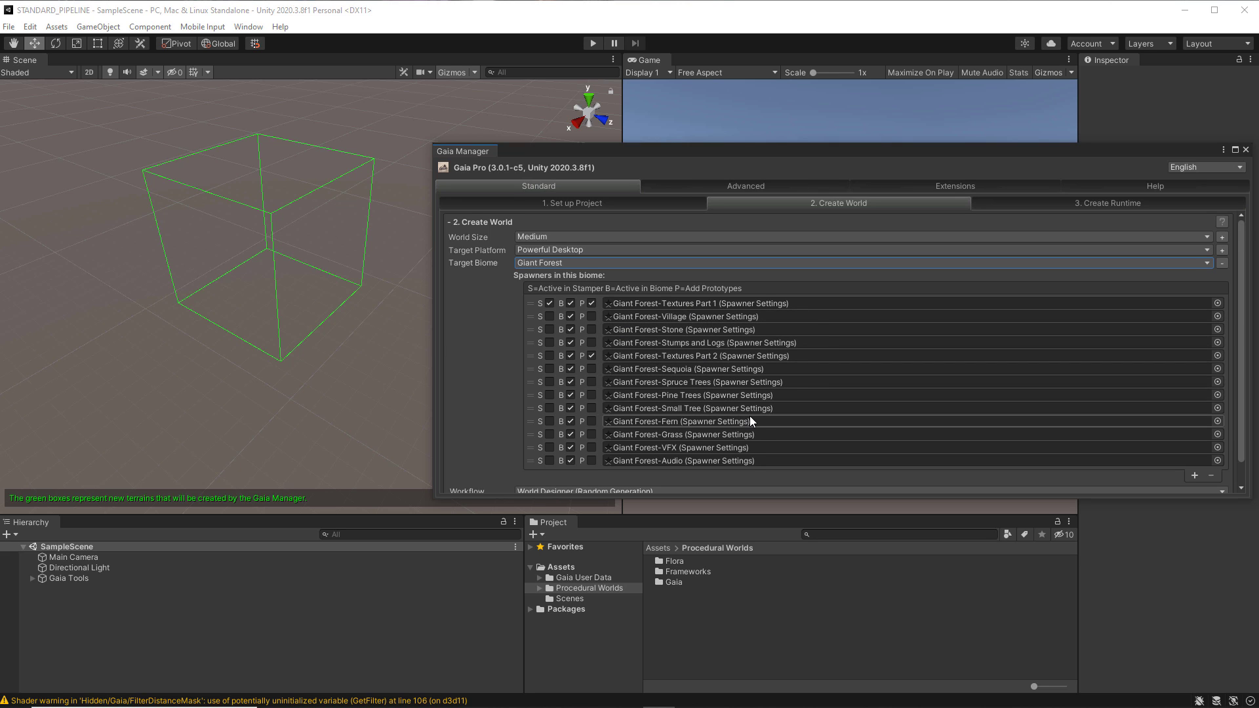
scroll(750, 416, down, 2)
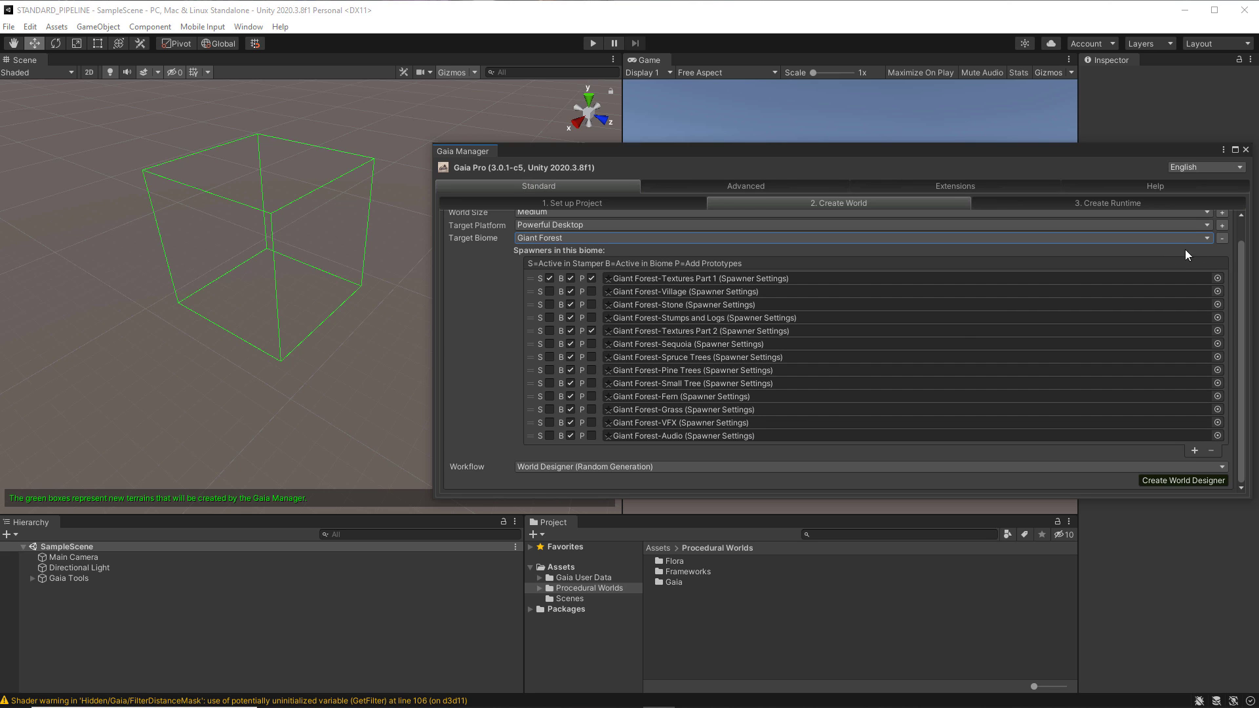
Collapse the Giant Forest spawner list and create the World Designer, keeping the World Designer (Random Generation) workflow
click(1221, 237)
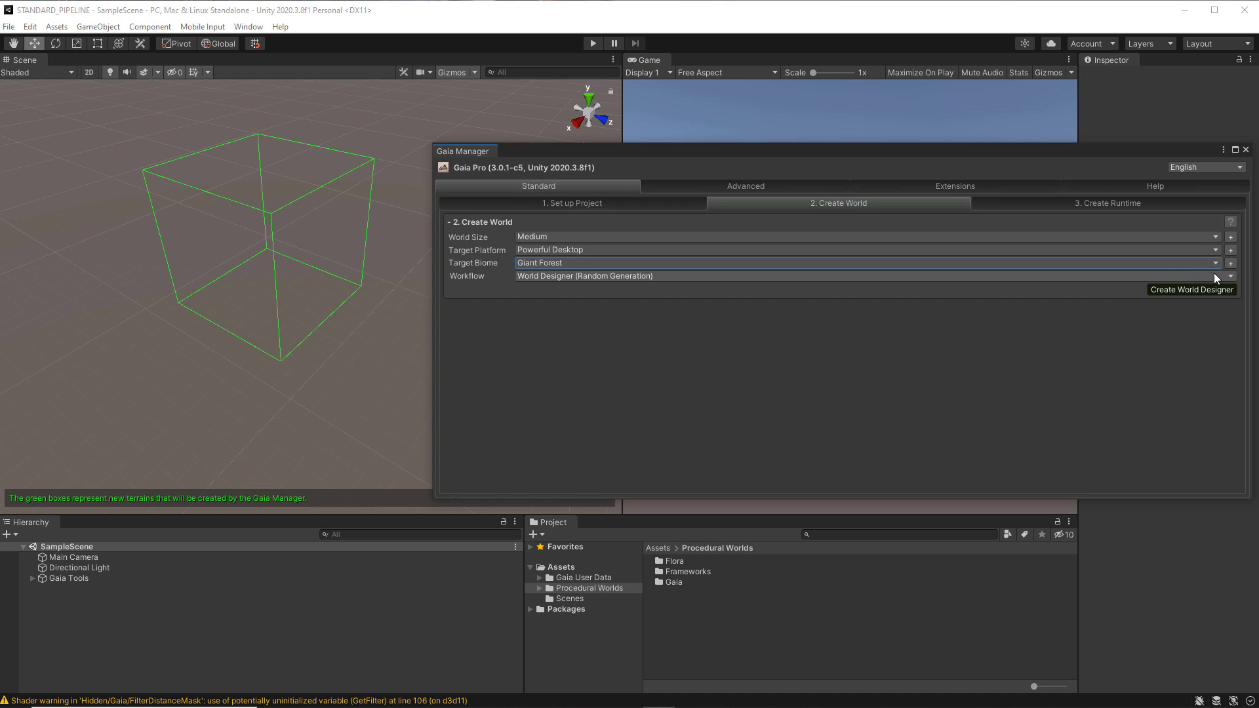
click(1214, 274)
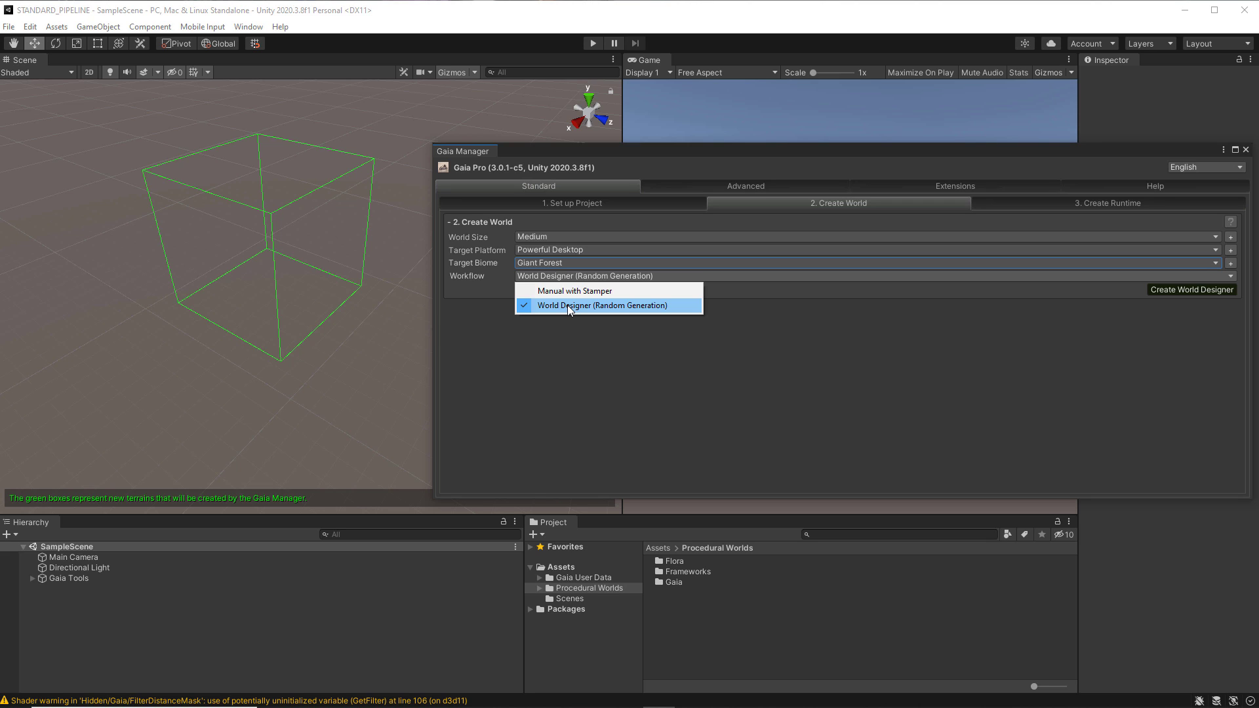
click(528, 348)
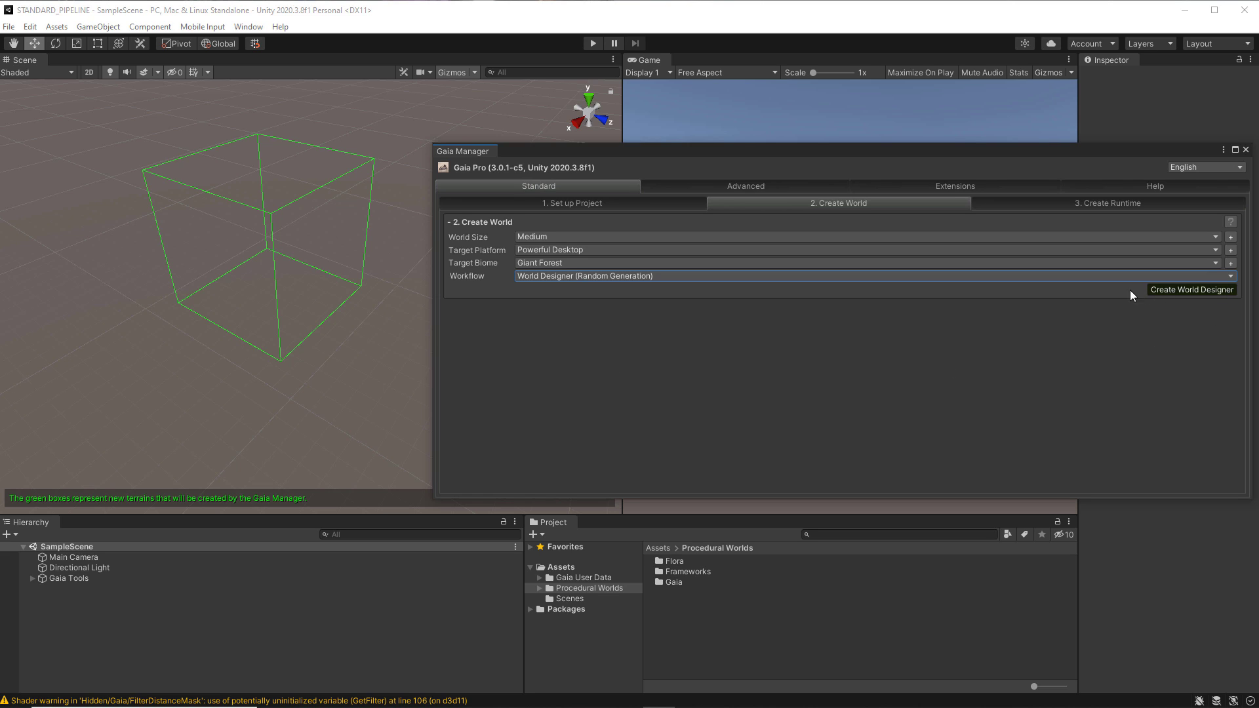
click(1182, 290)
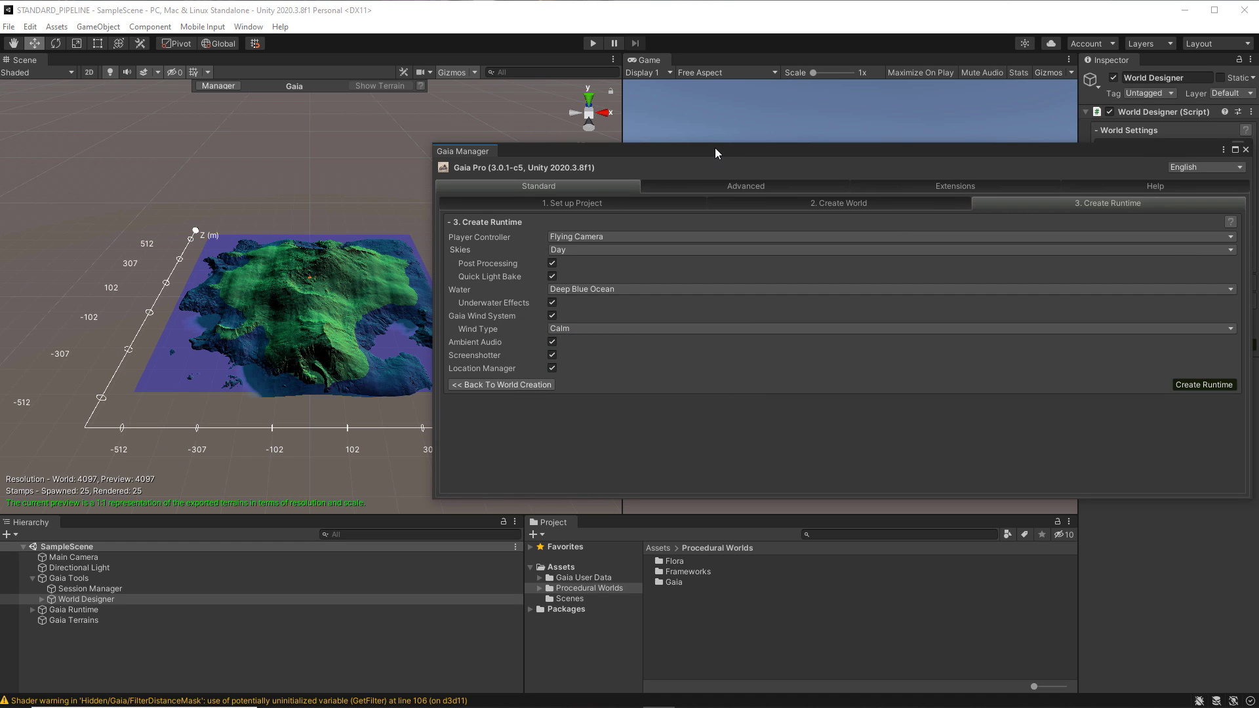
Move the Gaia Manager clear of the Scene view and inspect the World Designer's terrain preview from several angles
drag(715, 148, 738, 457)
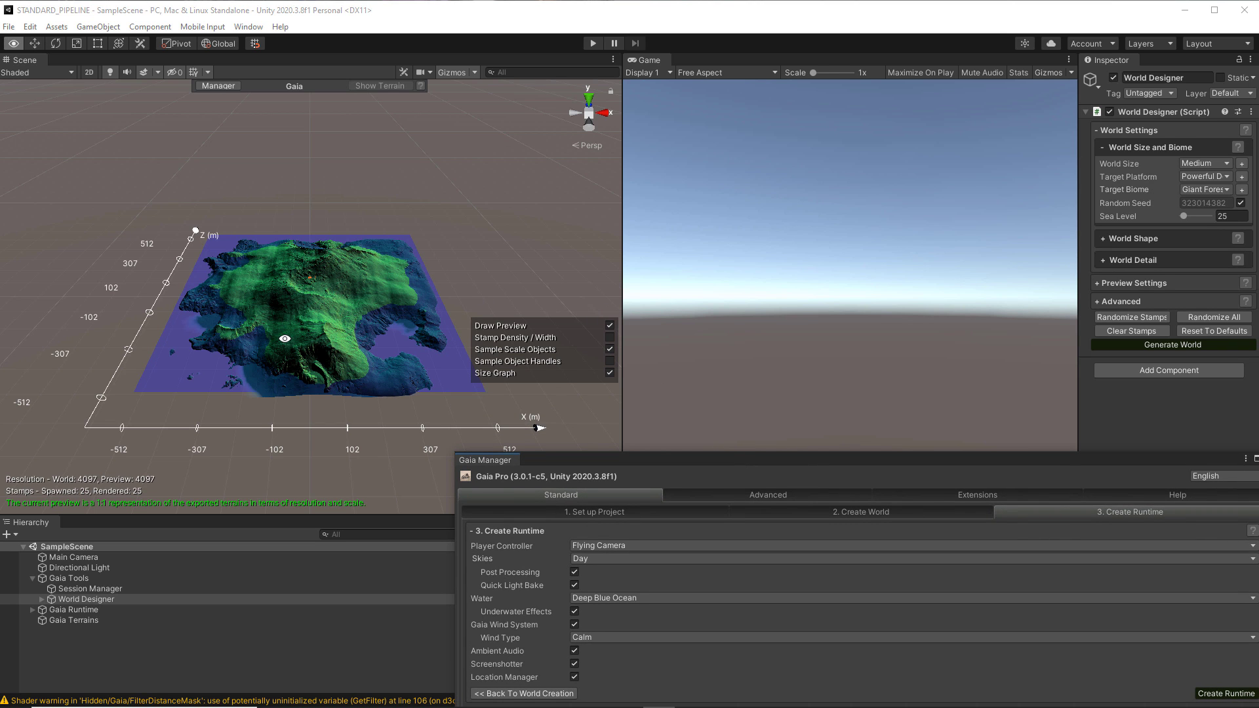
alt+drag(286, 336, 298, 309)
alt+right_drag(298, 309, 381, 383)
alt+drag(380, 383, 630, 390)
alt+right_drag(333, 362, 520, 398)
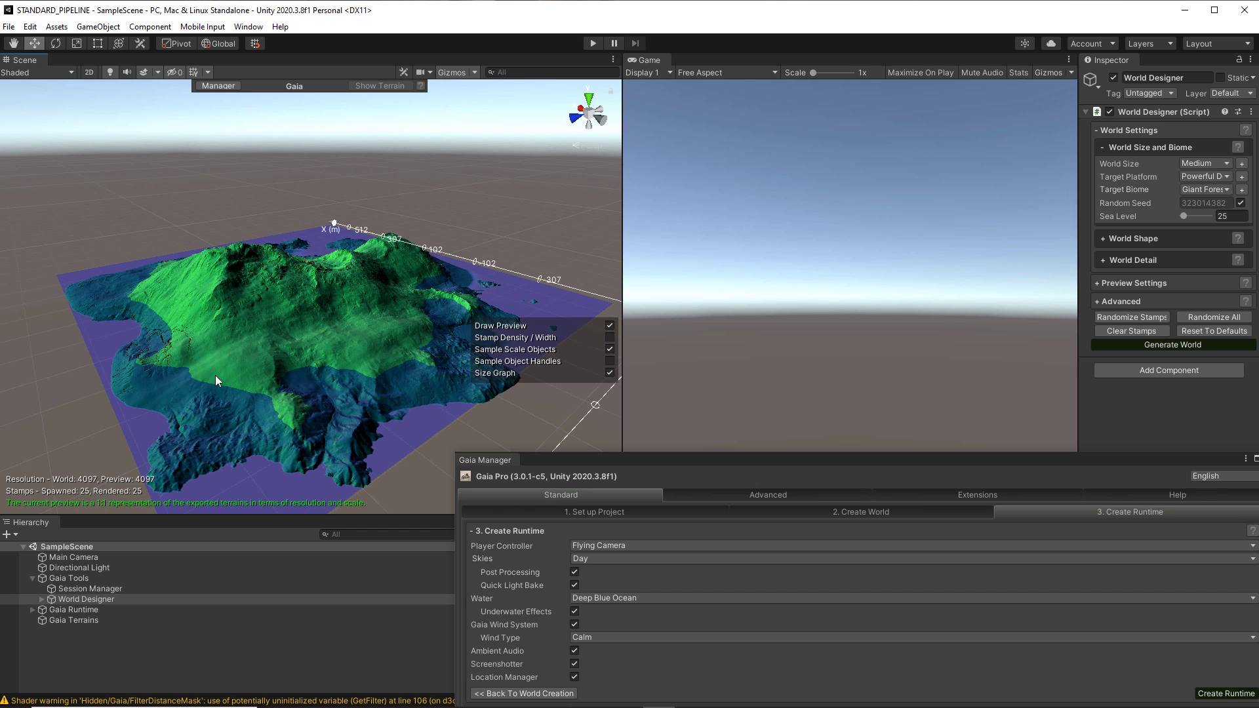
alt+drag(332, 384, 80, 402)
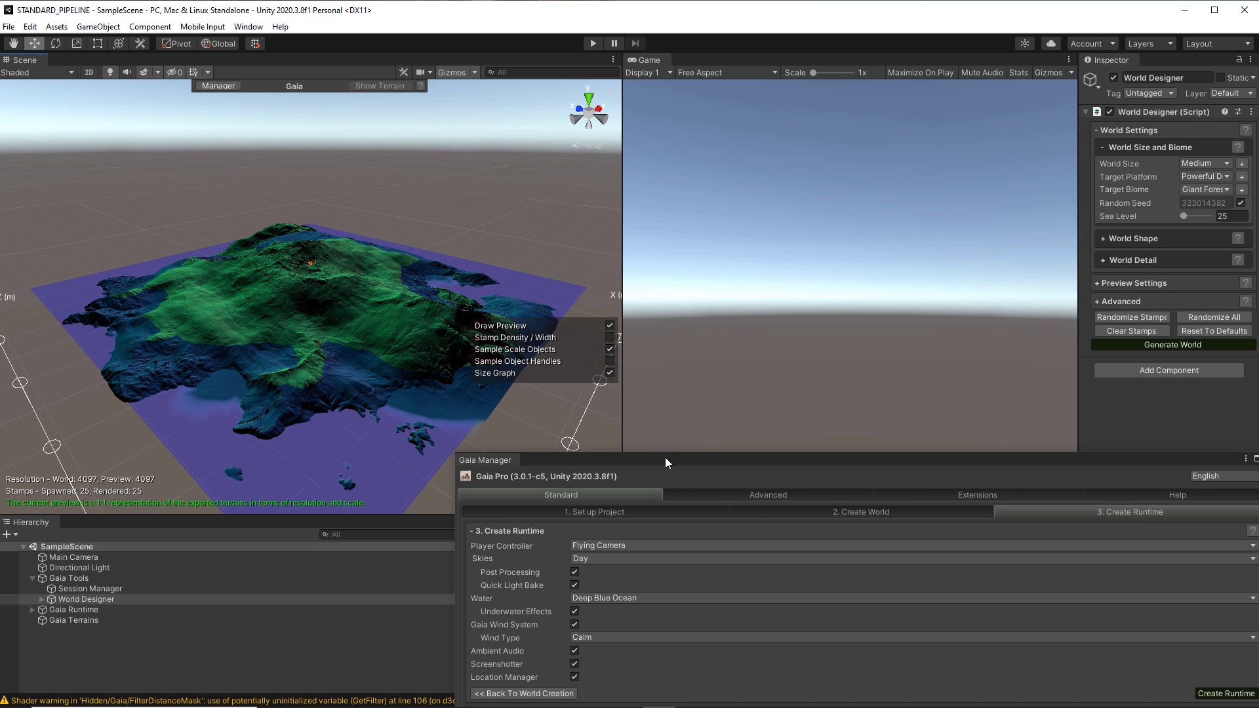
Revisit the Create World and Create Runtime settings in the Gaia Manager, and widen the Inspector to show the World Designer settings in full
drag(665, 458, 643, 104)
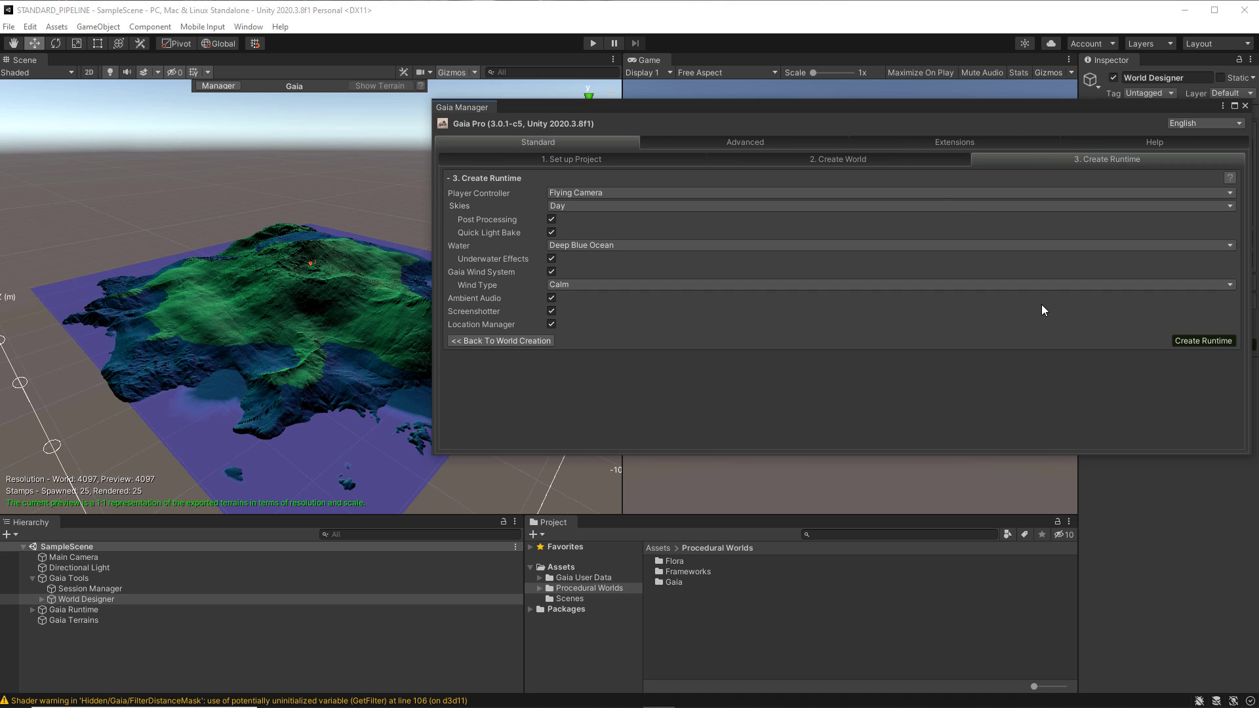
click(896, 160)
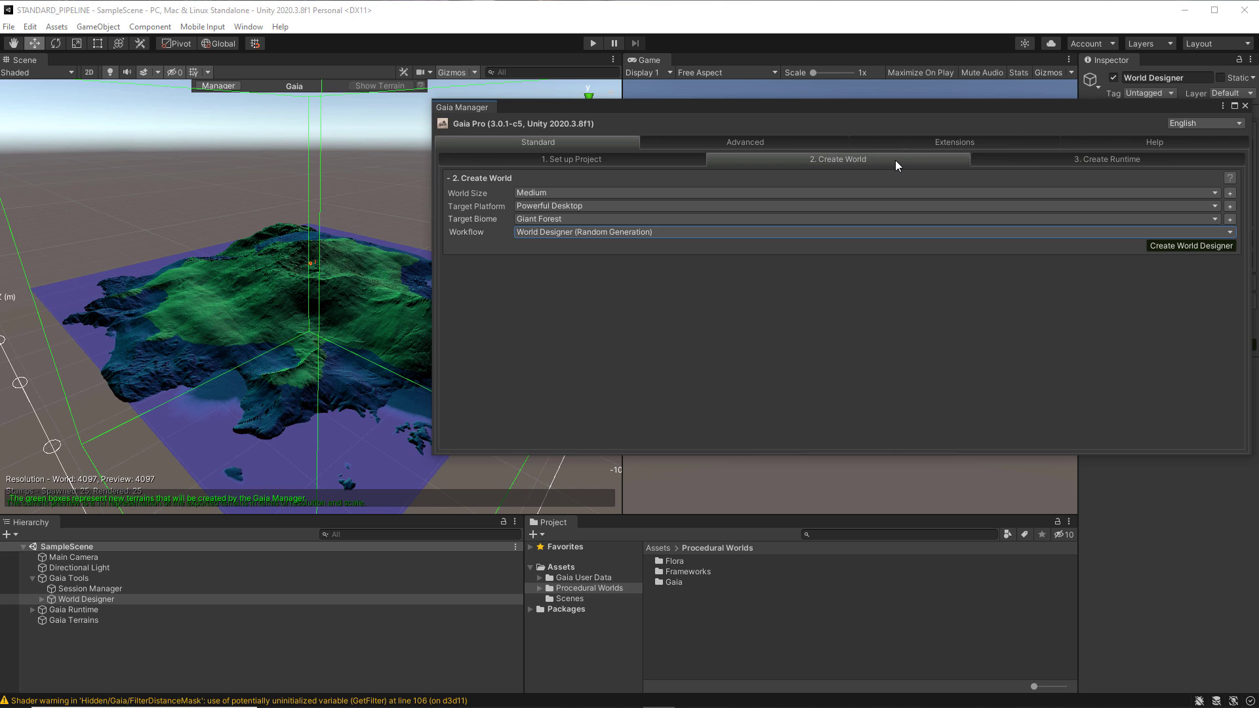
click(1035, 164)
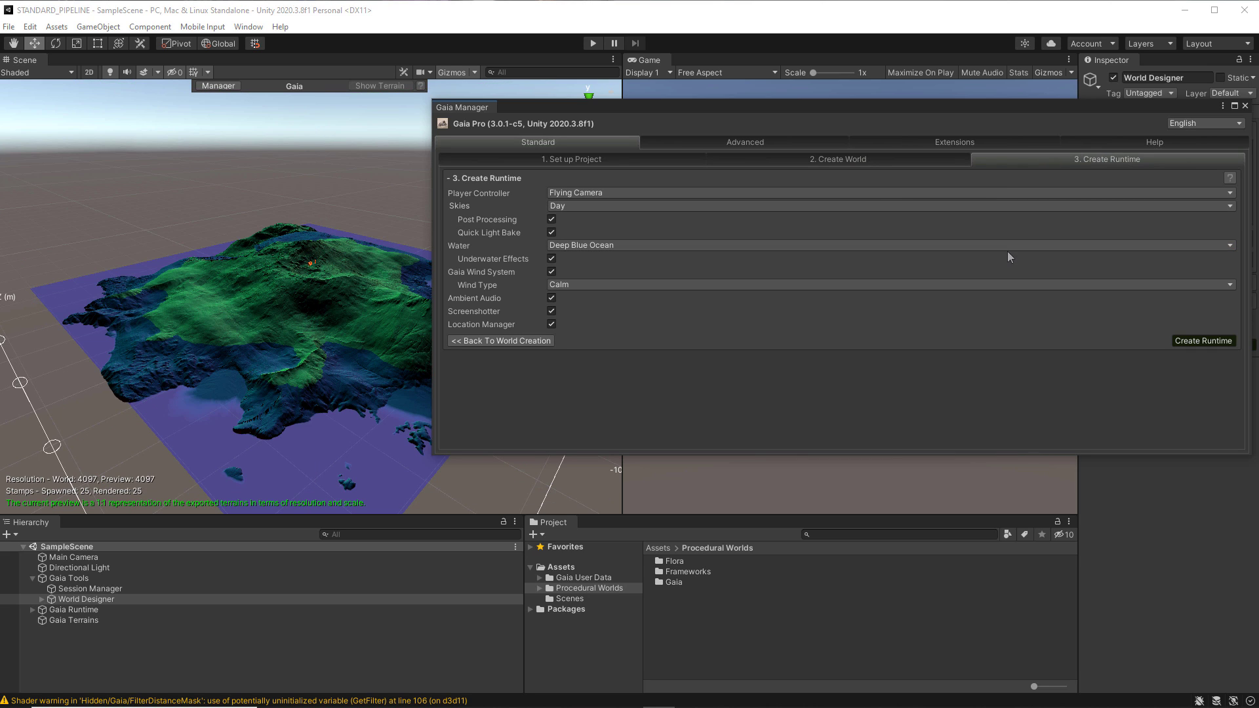
drag(1100, 108, 722, 117)
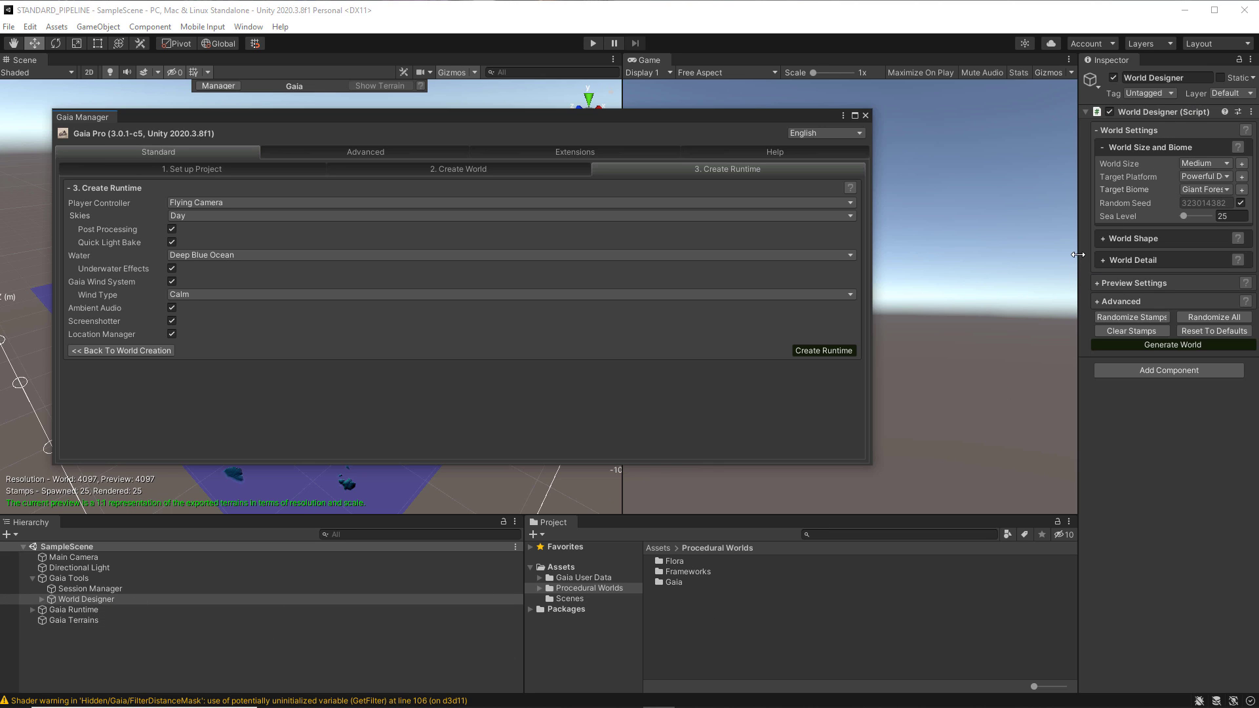
drag(1078, 254, 1027, 251)
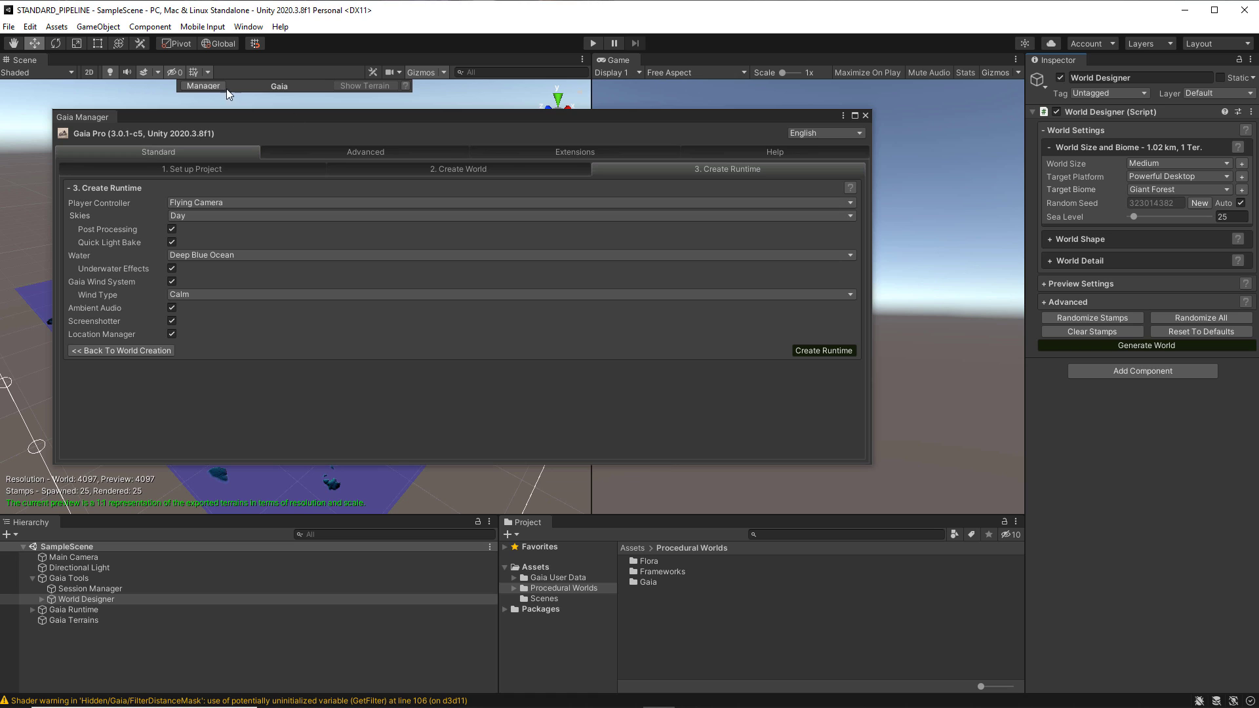
drag(266, 113, 307, 185)
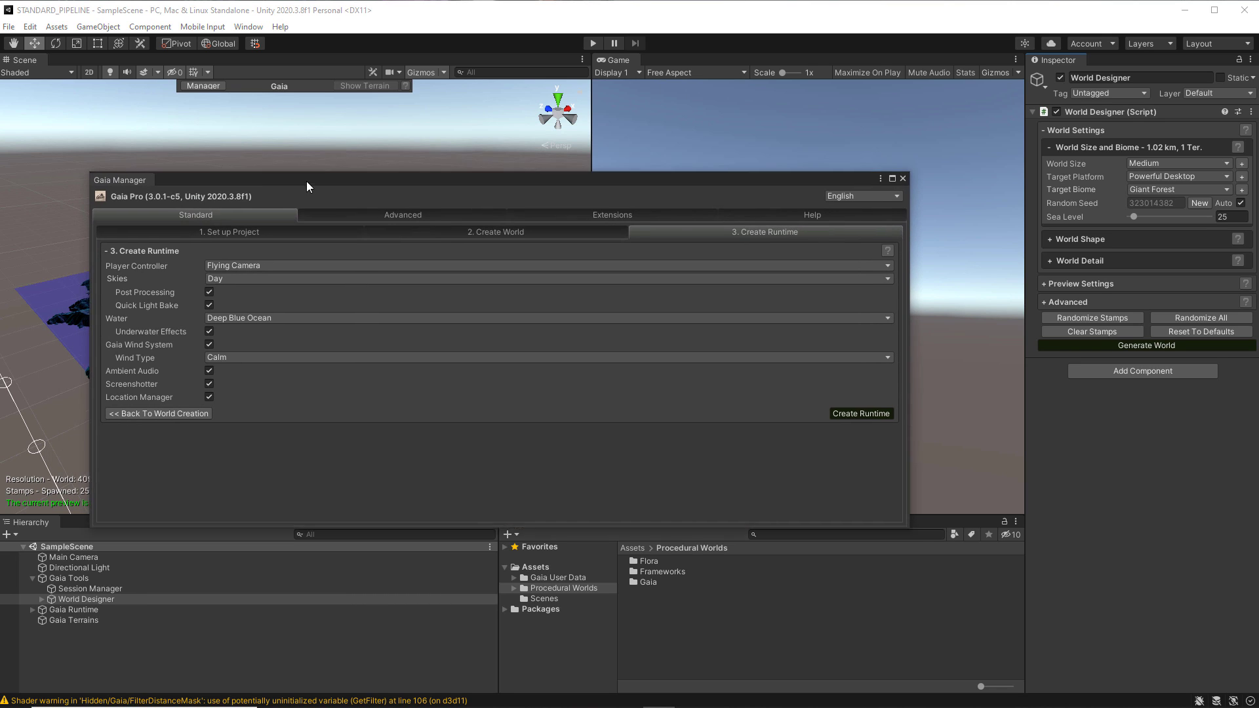
Save the scene as STANDARD_001 in the project's Assets/Scenes folder and save the project
click(9, 28)
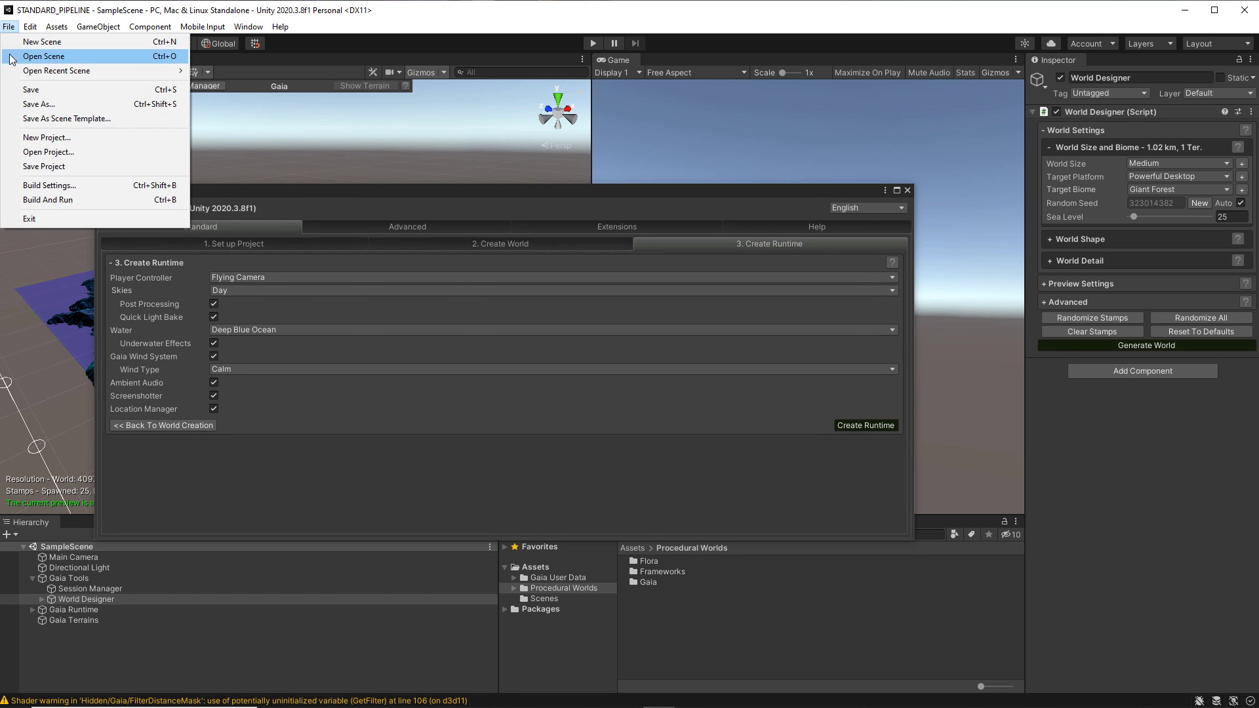
click(37, 104)
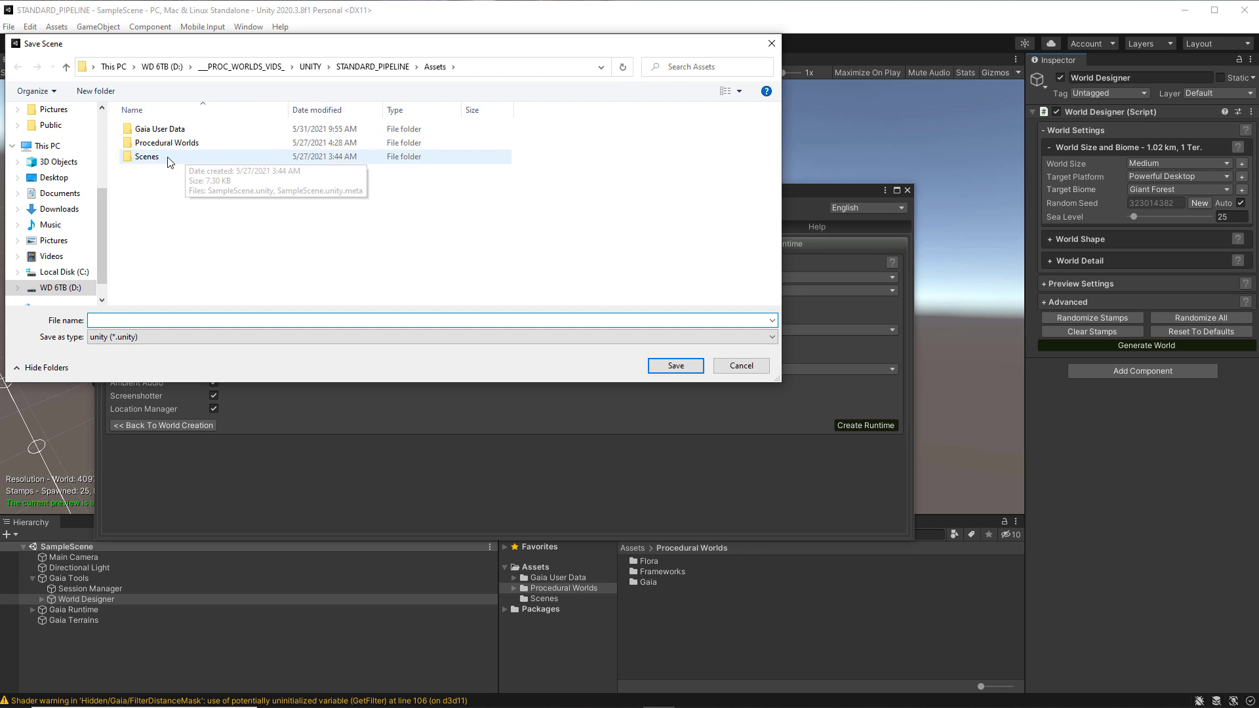
double_click(158, 159)
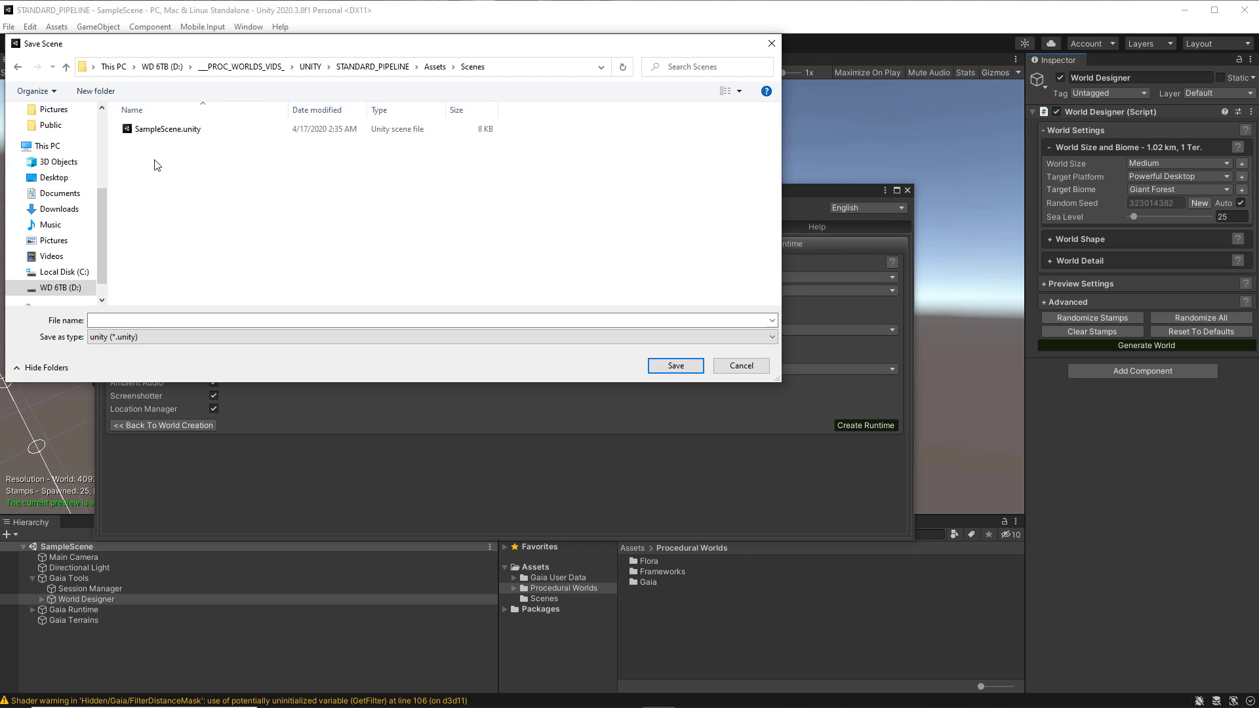
click(129, 321)
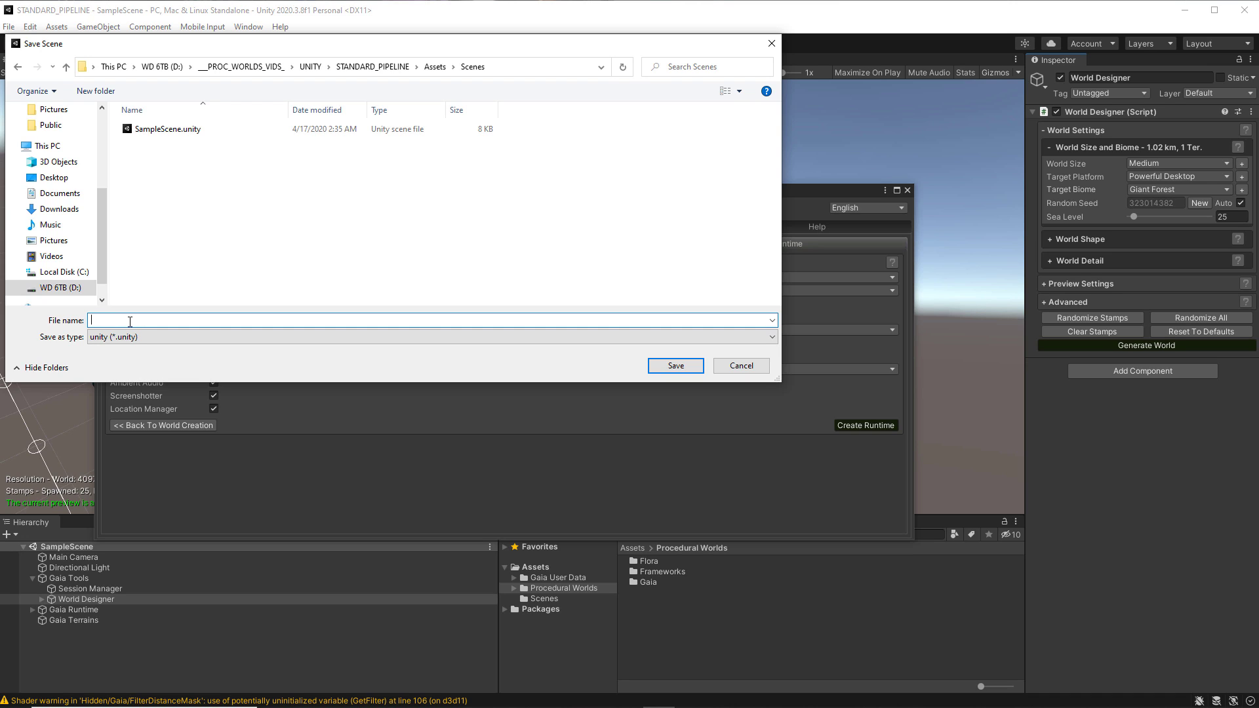
text(STANDARD_001)
key(Return)
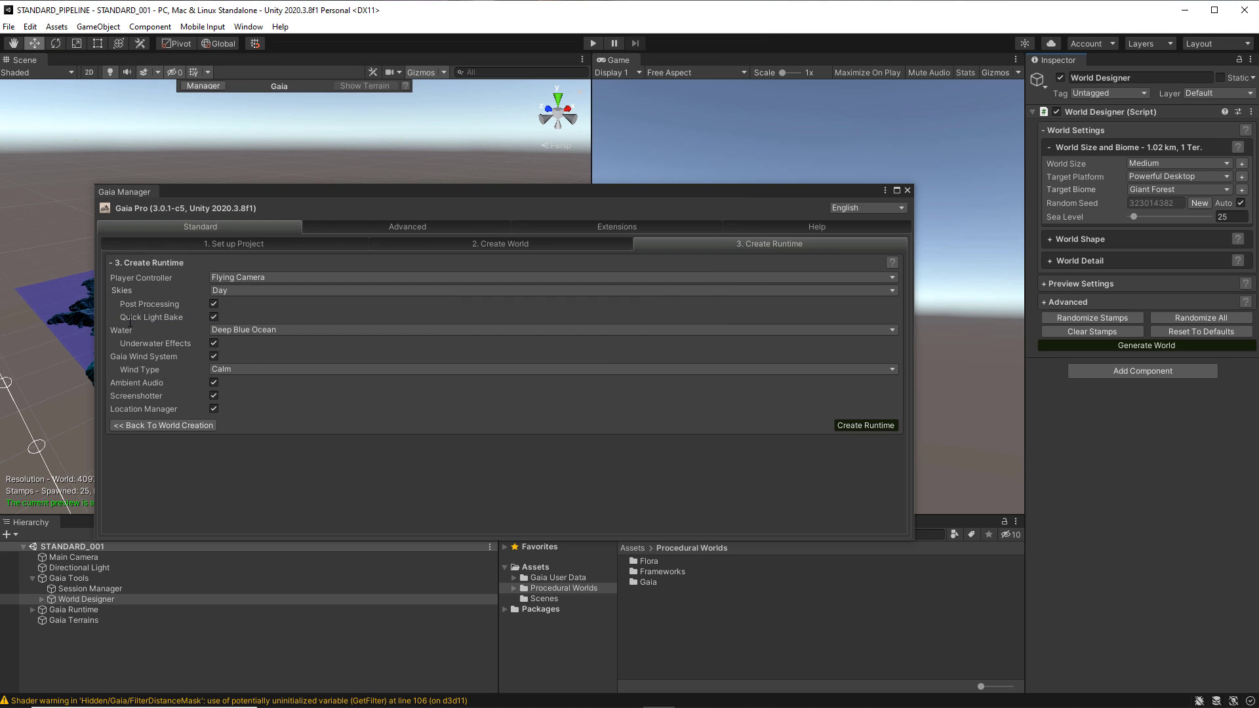
click(8, 27)
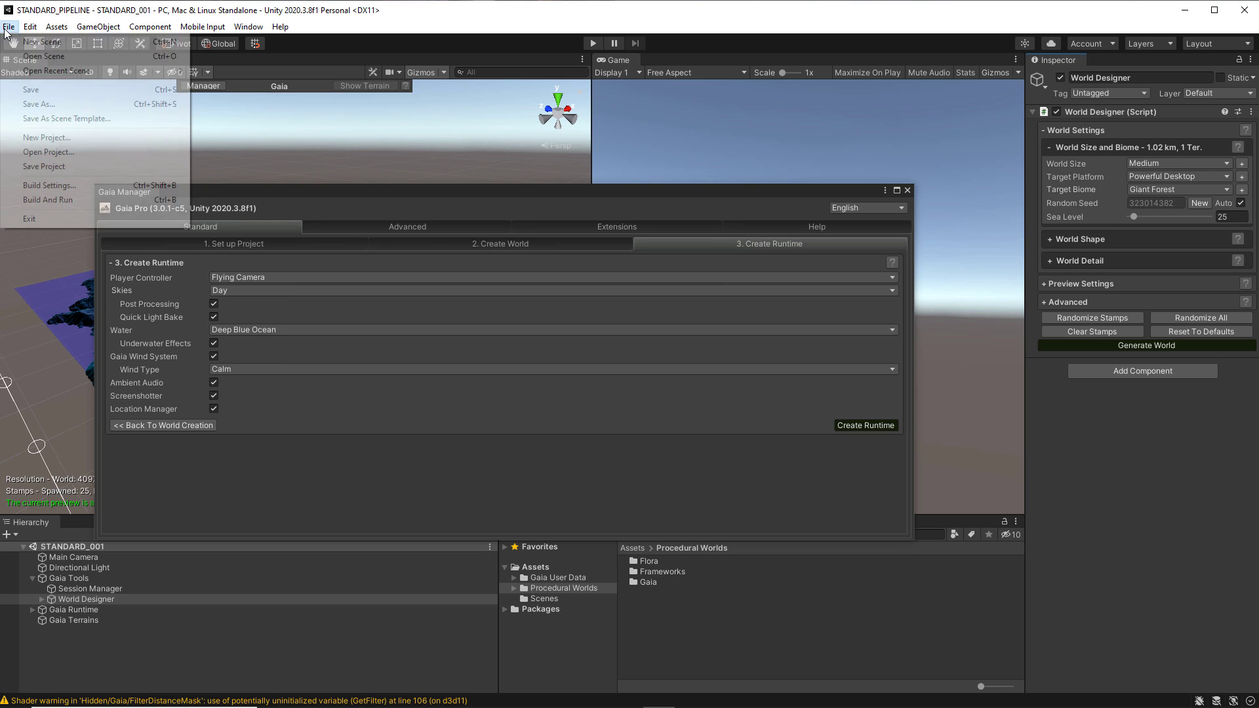
click(45, 168)
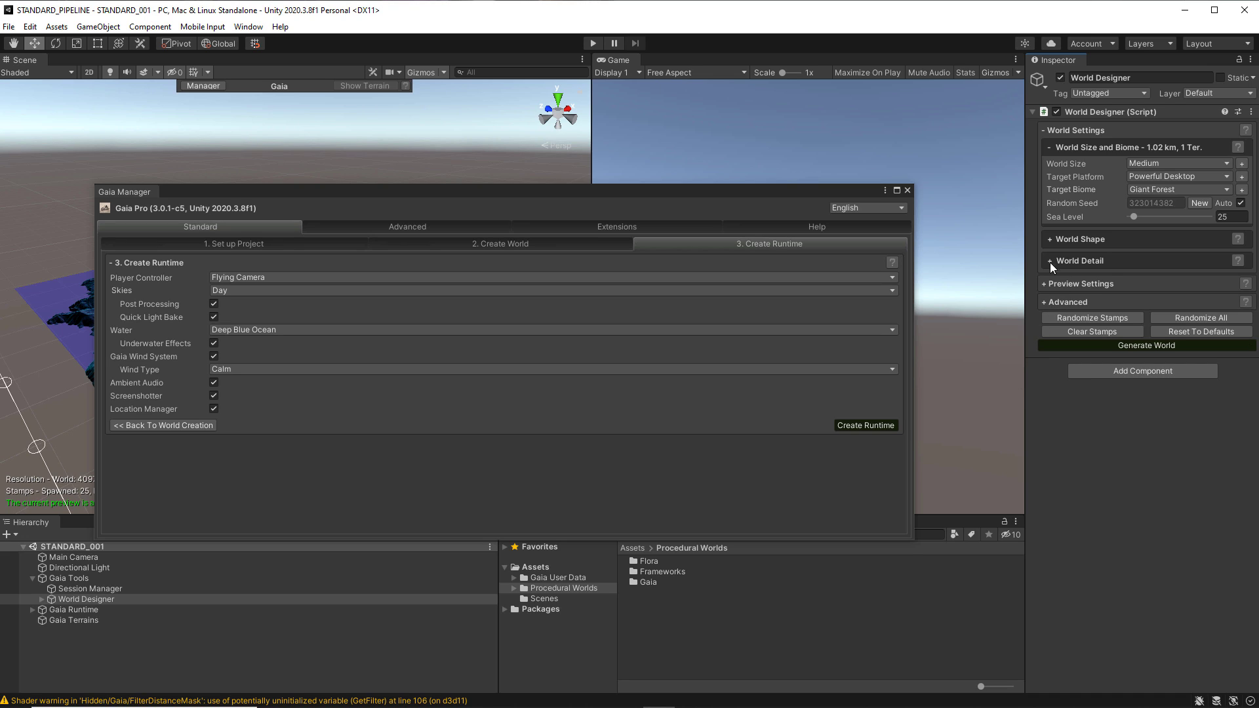
Close the Gaia Manager and widen the Scene view to give the terrain preview more room
click(907, 191)
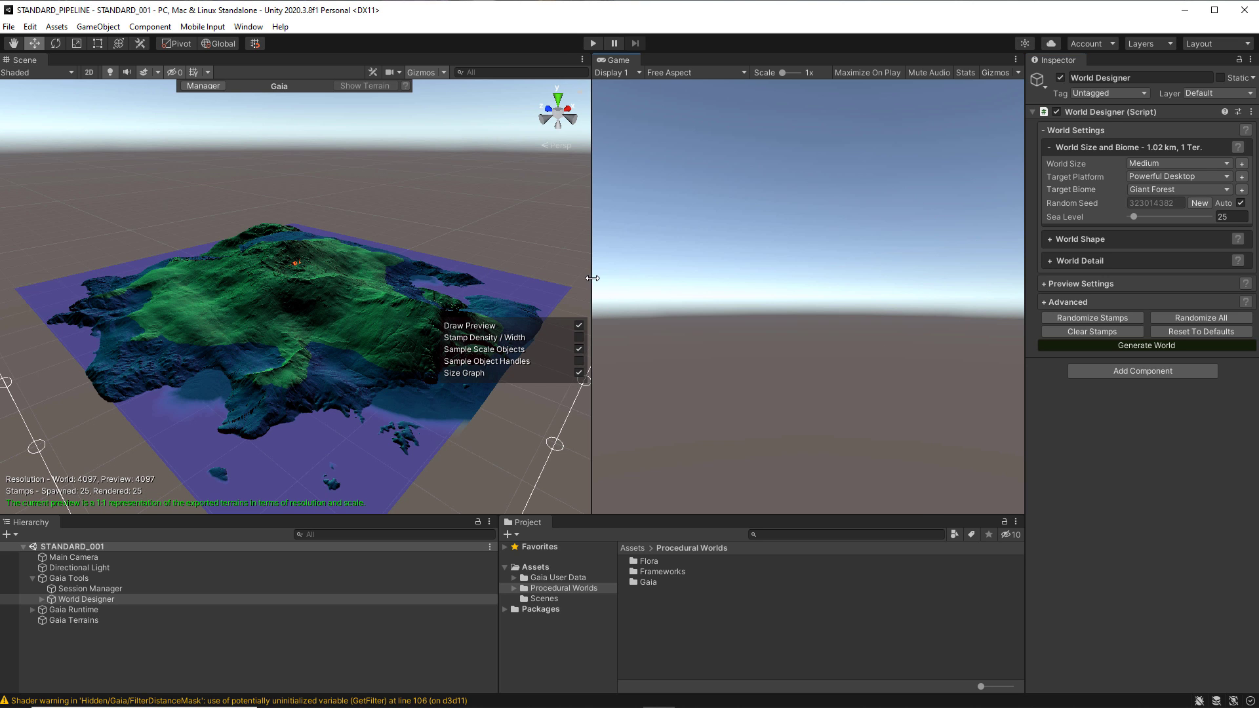
drag(594, 278, 686, 296)
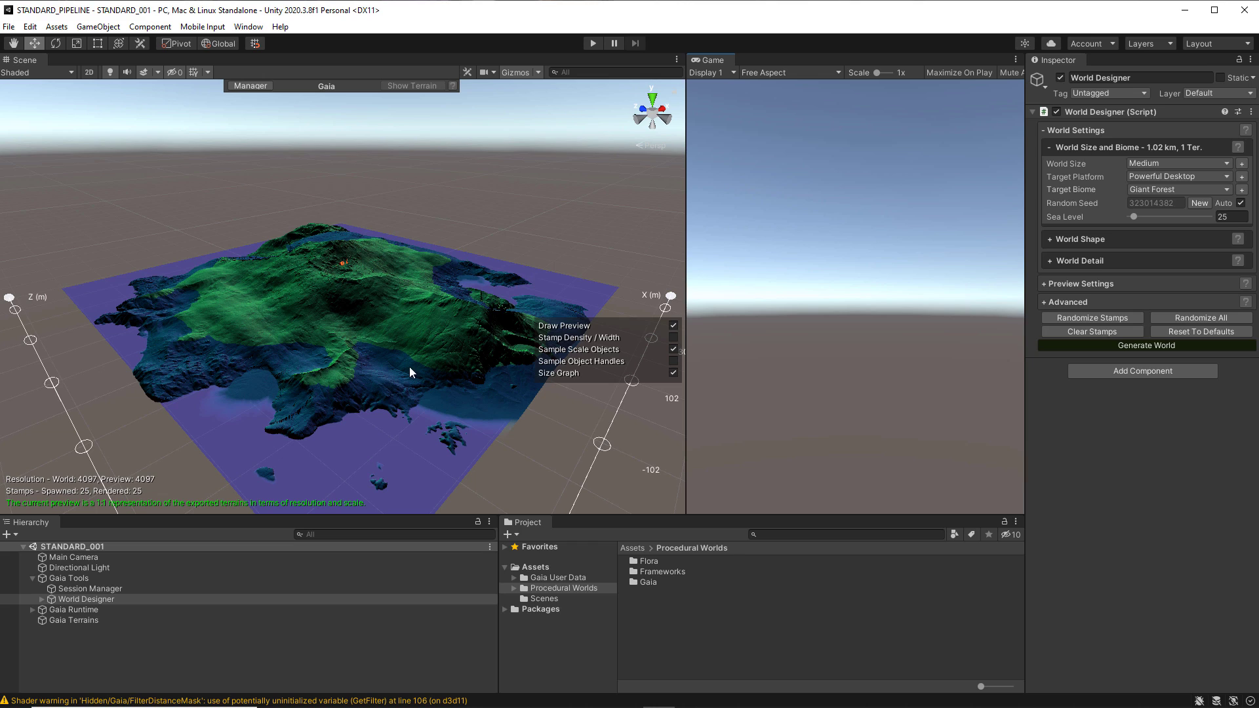
Randomize the World Designer's stamps twice and generate the world, accepting the replacement of existing terrains
click(1106, 318)
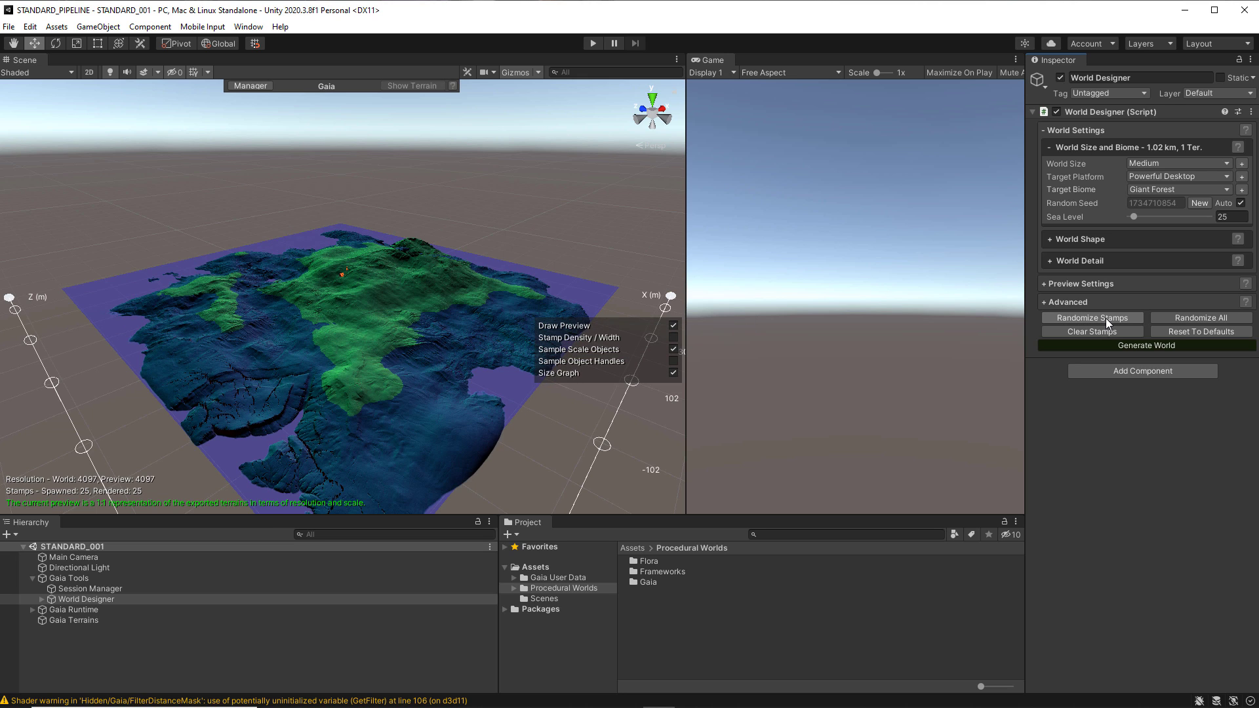
click(1105, 317)
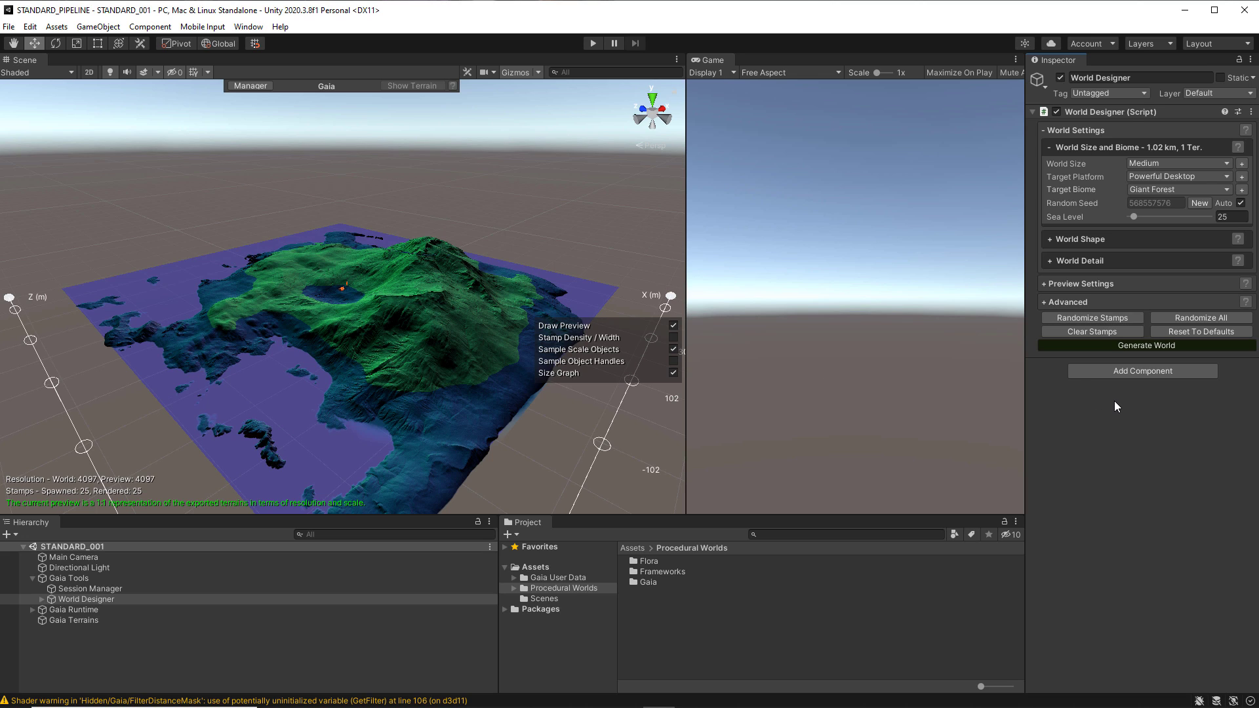
click(1116, 344)
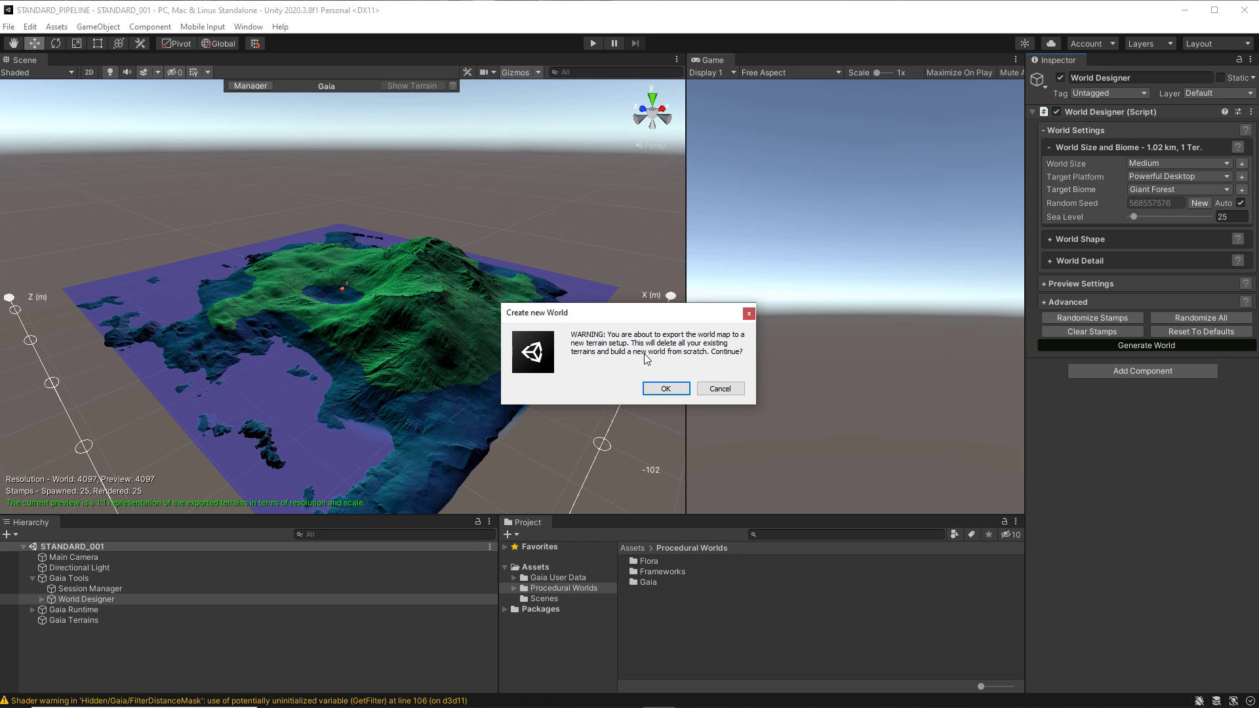
click(665, 389)
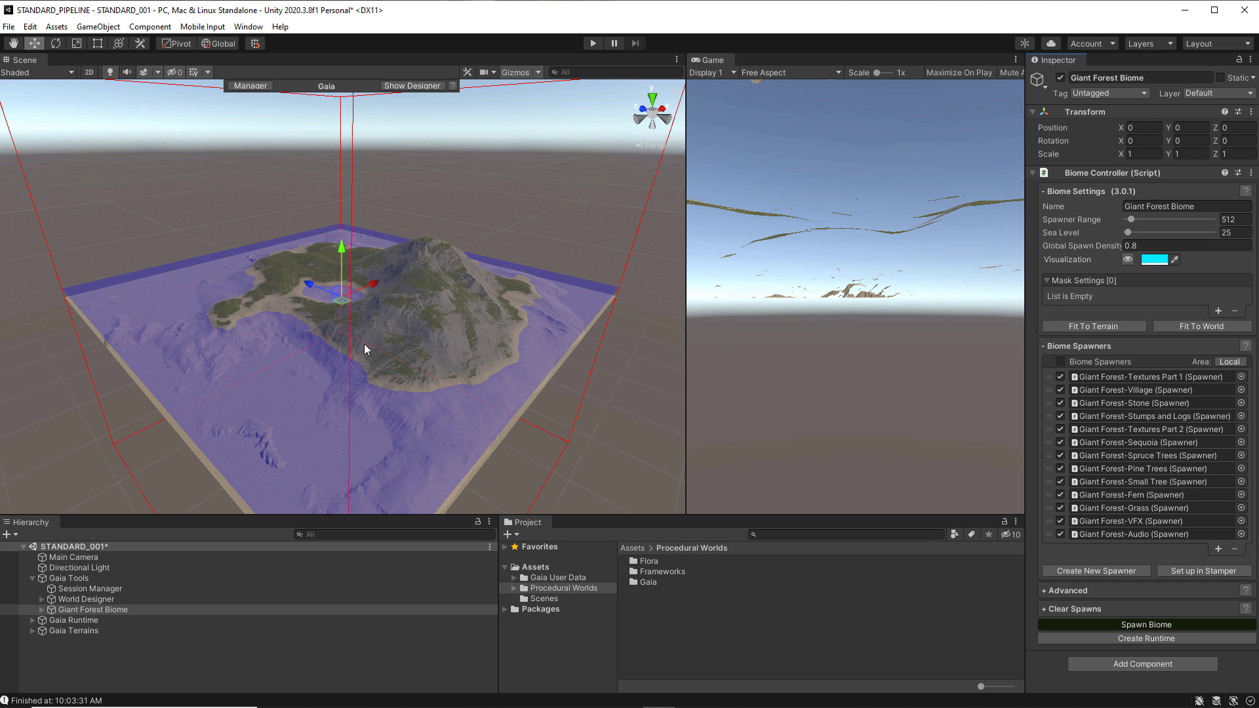
Inspect the generated island terrain up close and from several angles, including its inland water basin and mountain
alt+drag(292, 347, 401, 351)
alt+right_drag(360, 345, 501, 417)
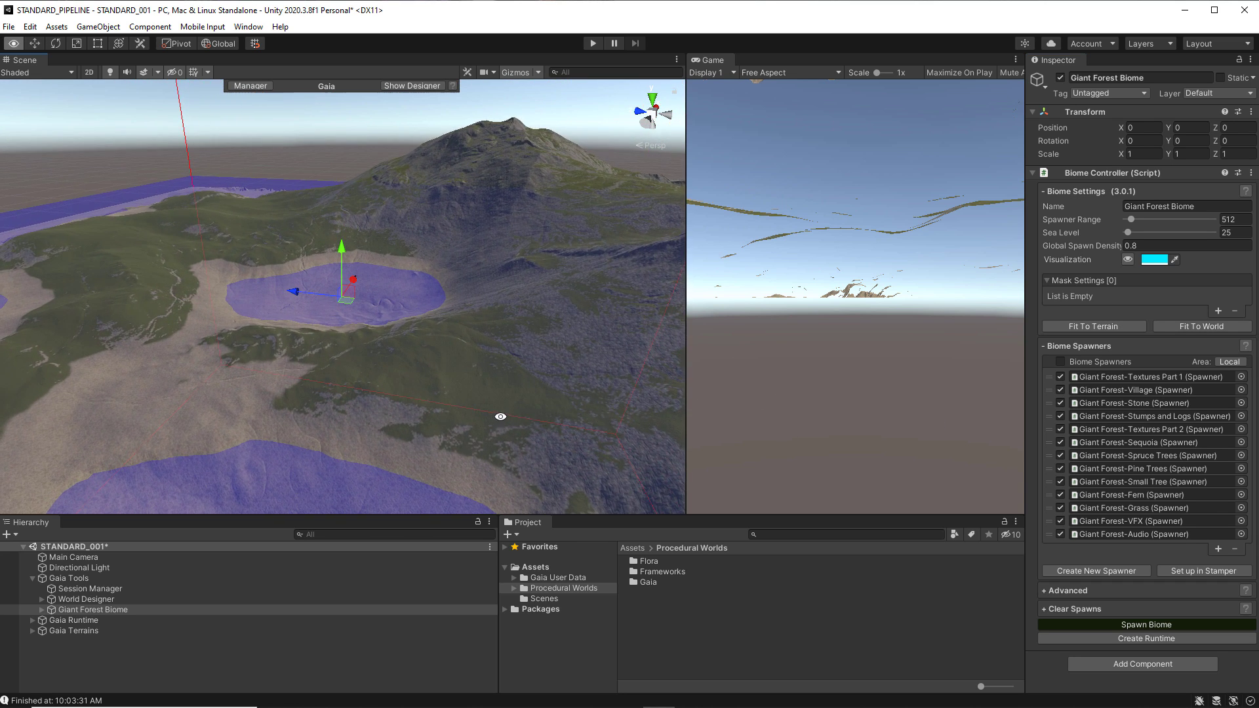
alt+drag(500, 416, 415, 416)
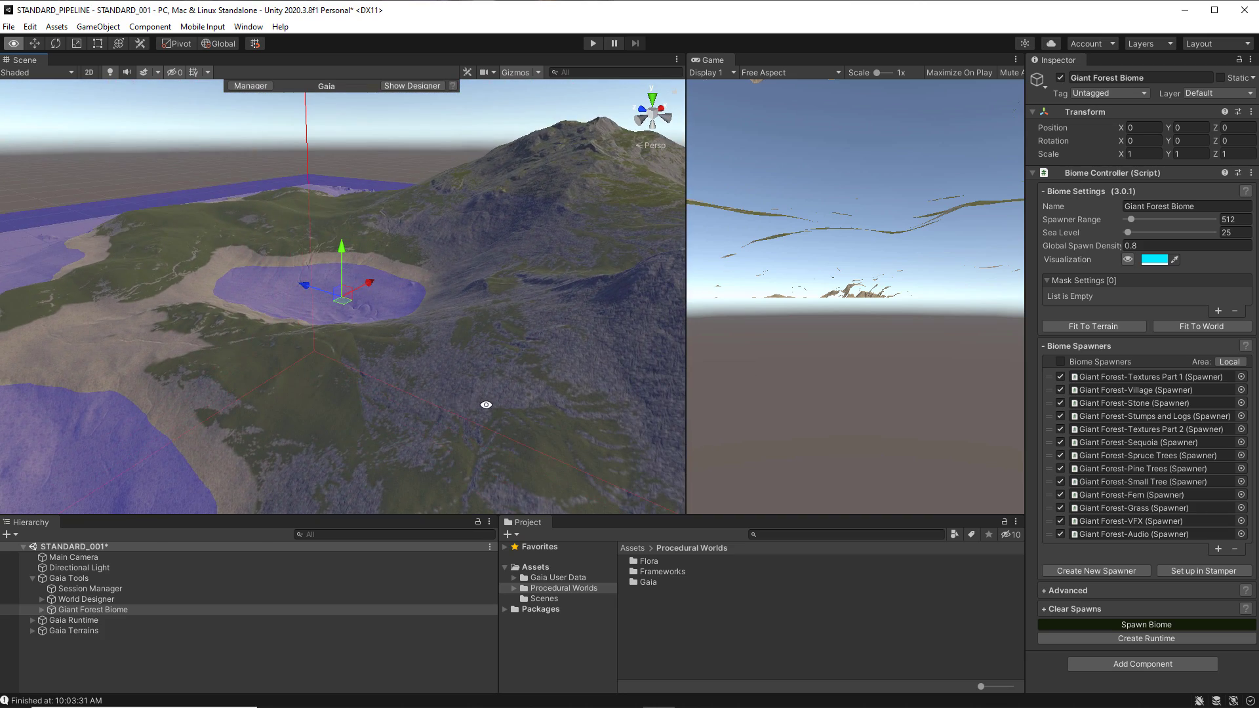
alt+right_drag(486, 405, 290, 361)
alt+right_drag(505, 390, 414, 378)
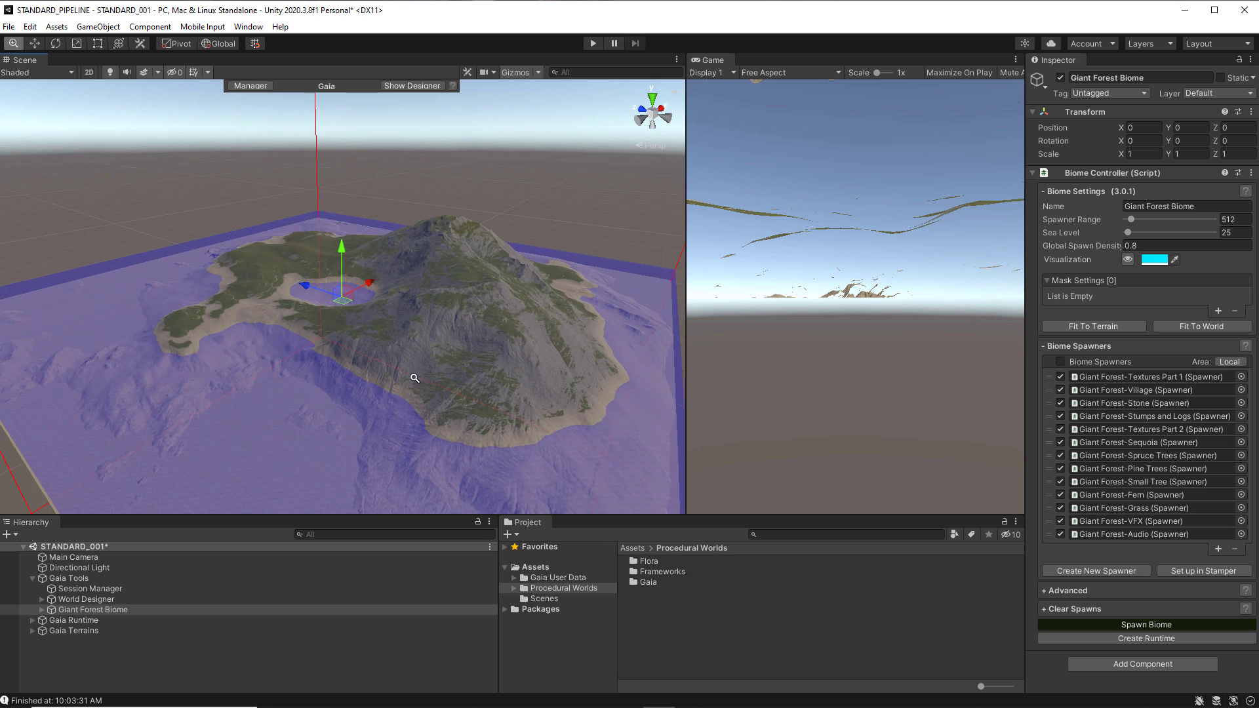
alt+drag(516, 384, 318, 389)
alt+right_drag(318, 389, 602, 416)
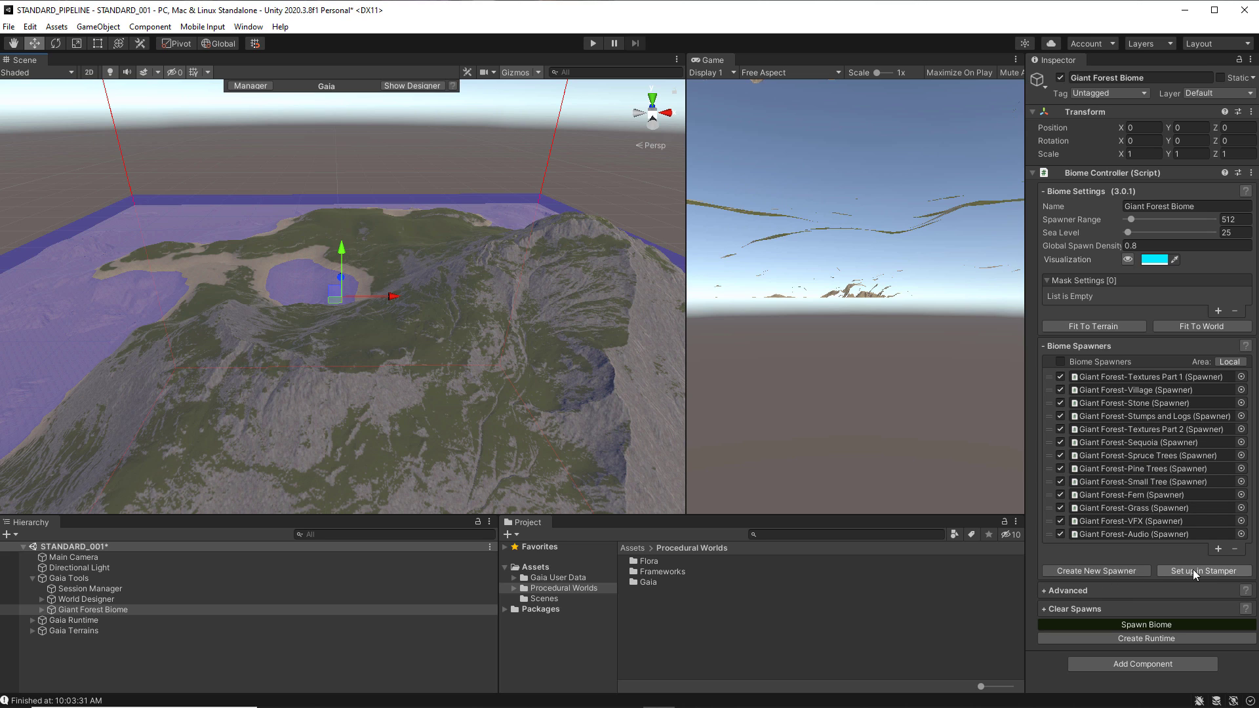
Review the Advanced and Clear Spawns options of the Giant Forest Biome controller, collapsing each section again
click(1043, 591)
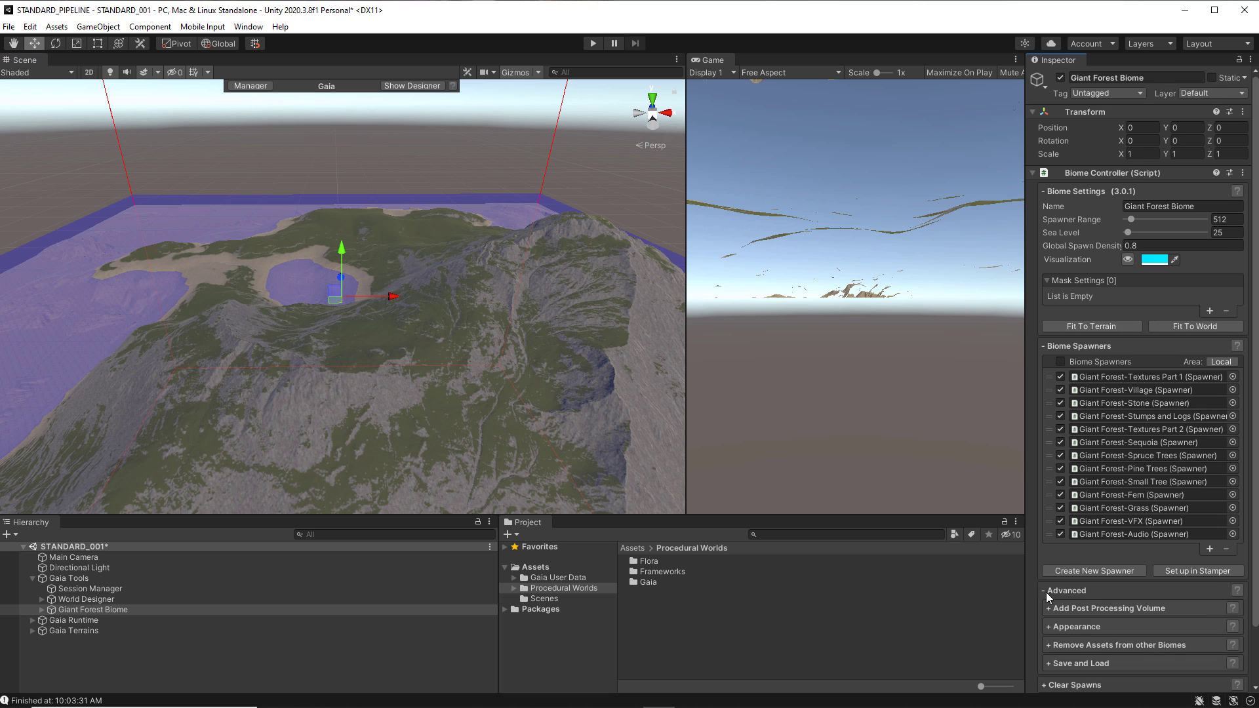
scroll(1119, 601, down, 2)
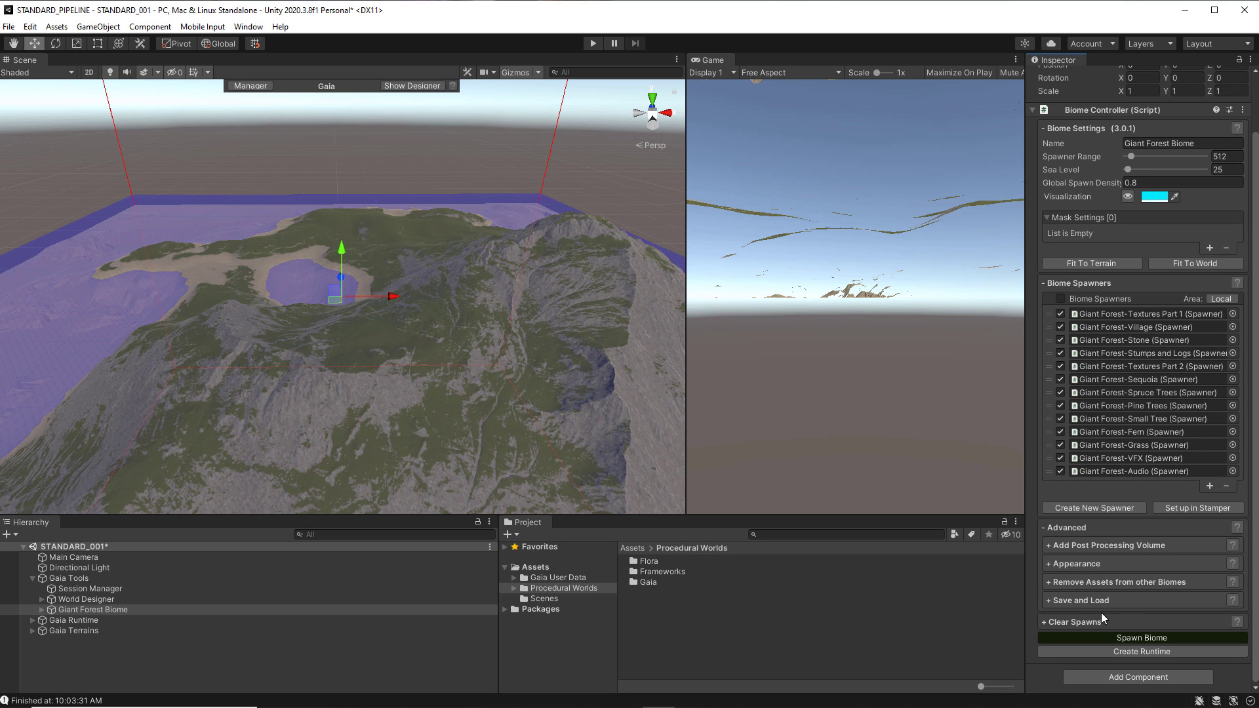
click(1044, 529)
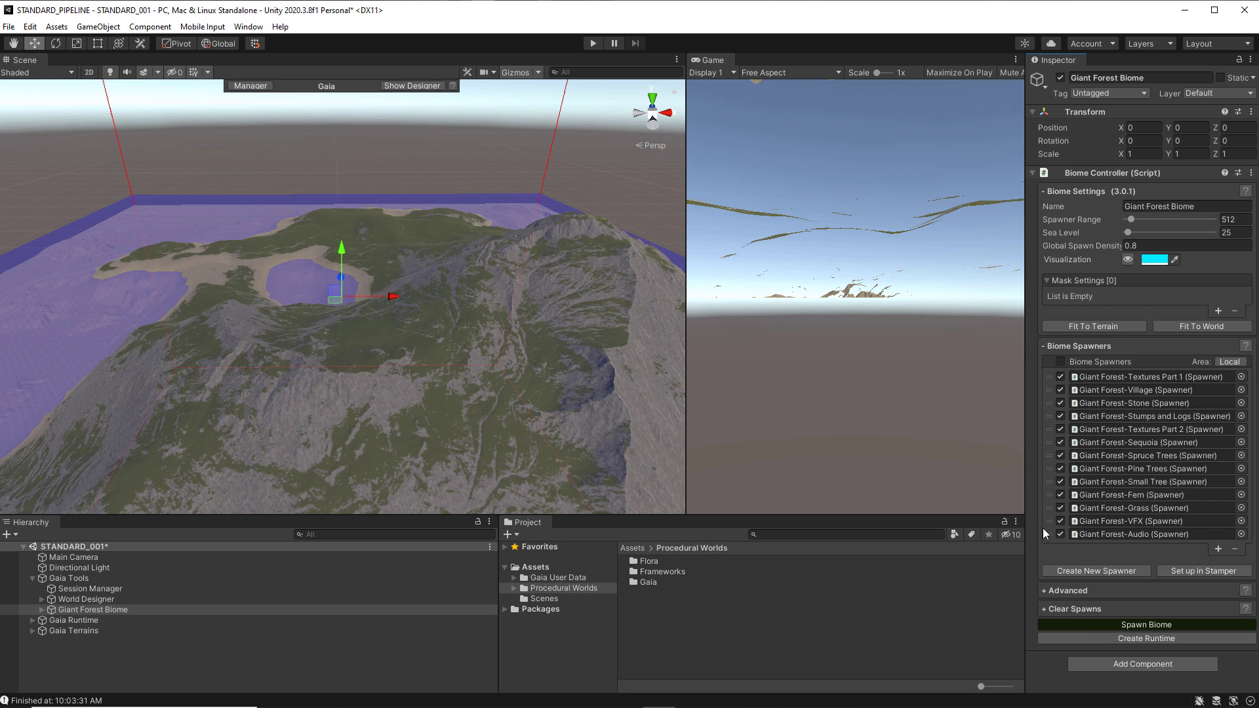
click(1045, 609)
scroll(1095, 604, down, 3)
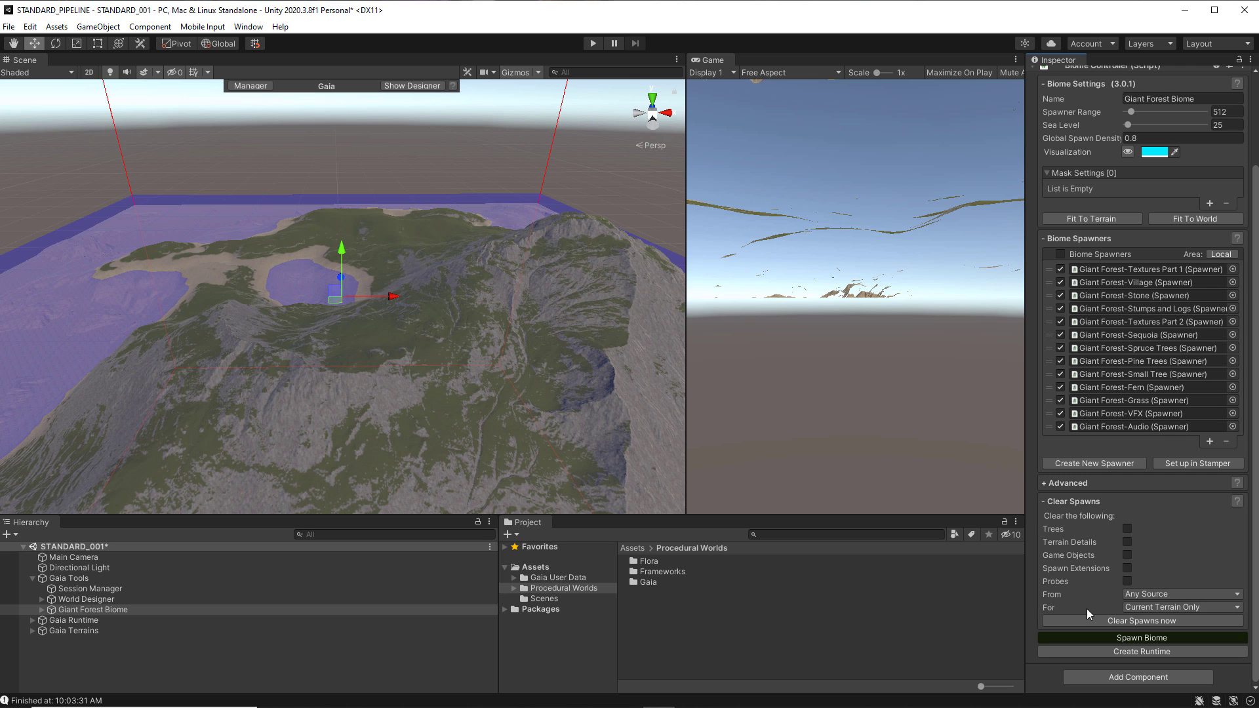
click(1044, 501)
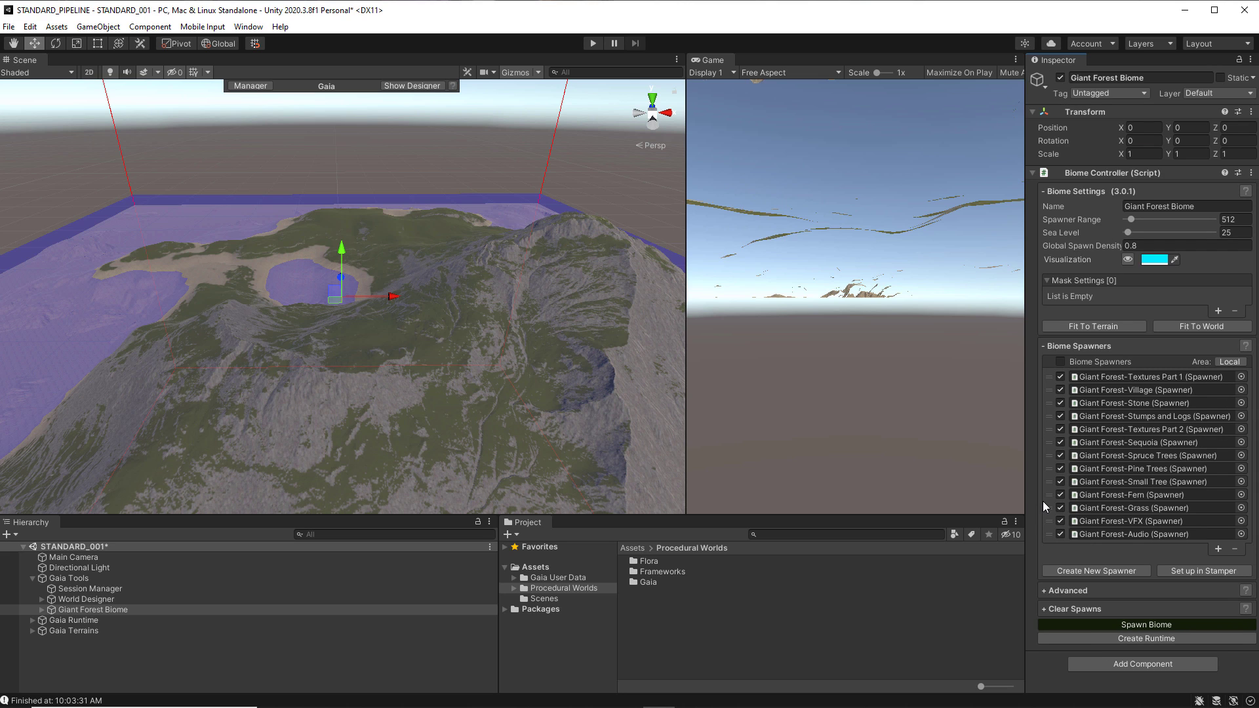
Spawn the Giant Forest biome on the terrain, and bring up the Gaia Manager's Create Runtime settings in a widened window
click(1152, 626)
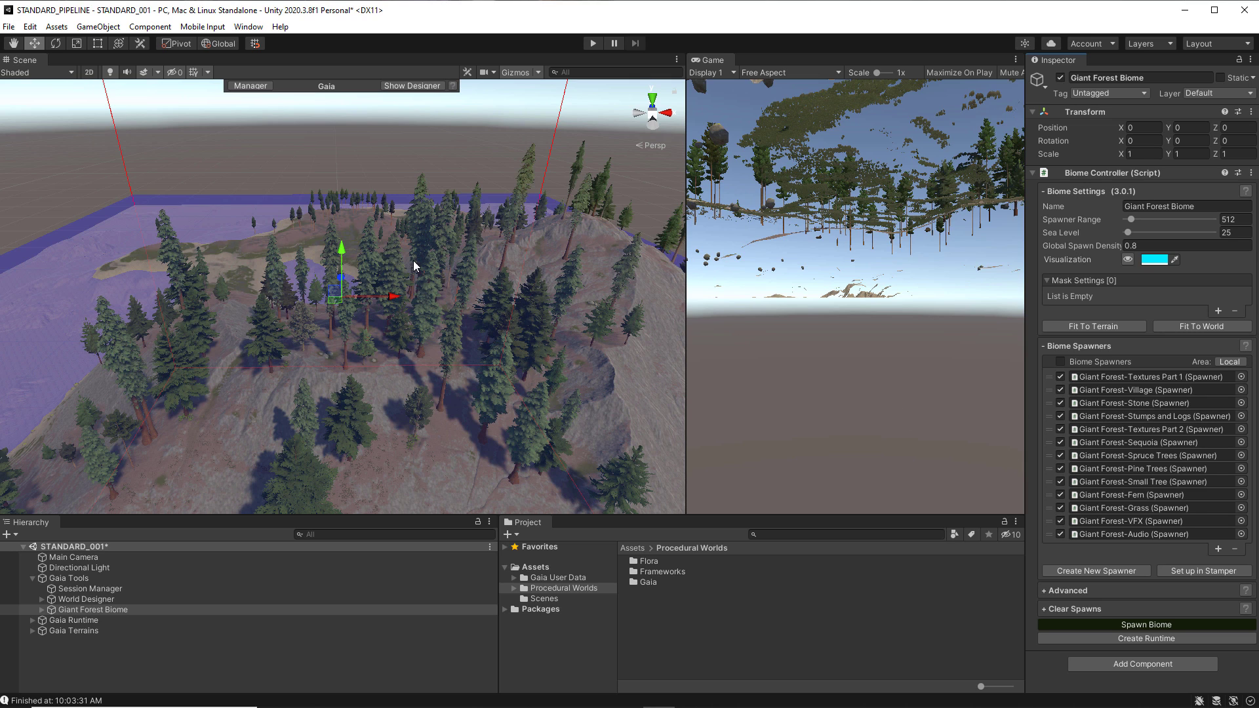
click(262, 90)
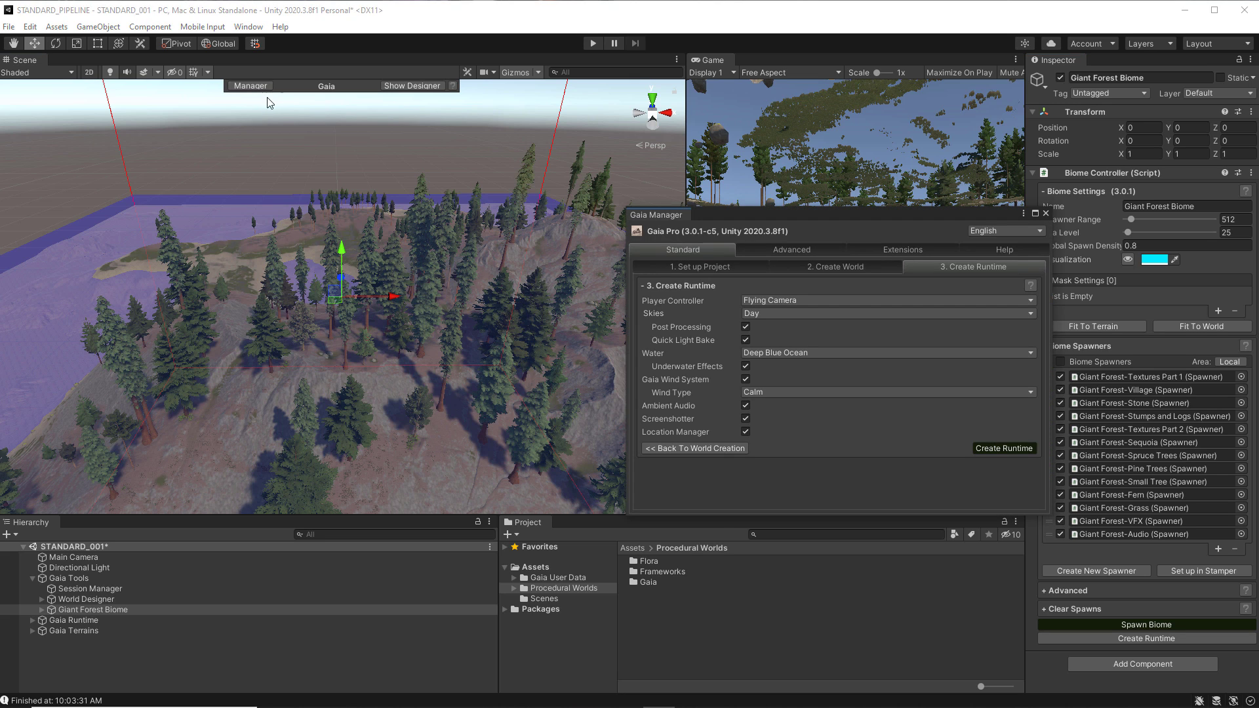
drag(743, 211, 424, 189)
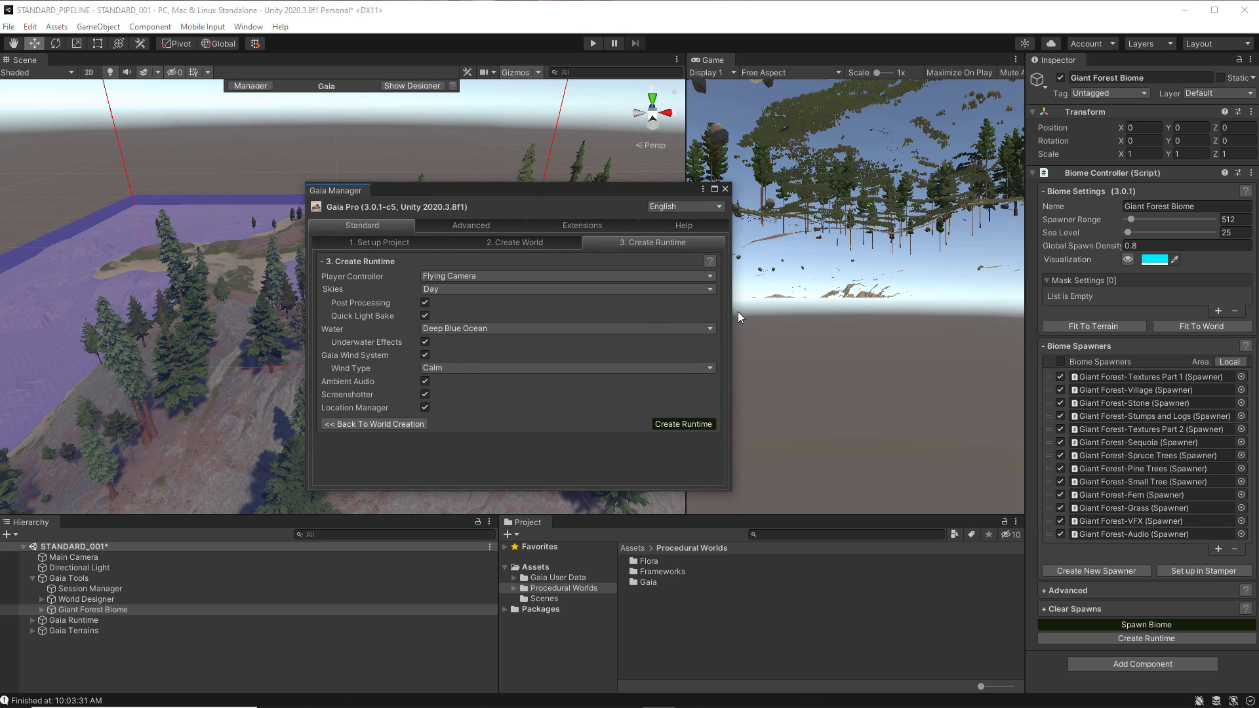
drag(732, 312, 995, 312)
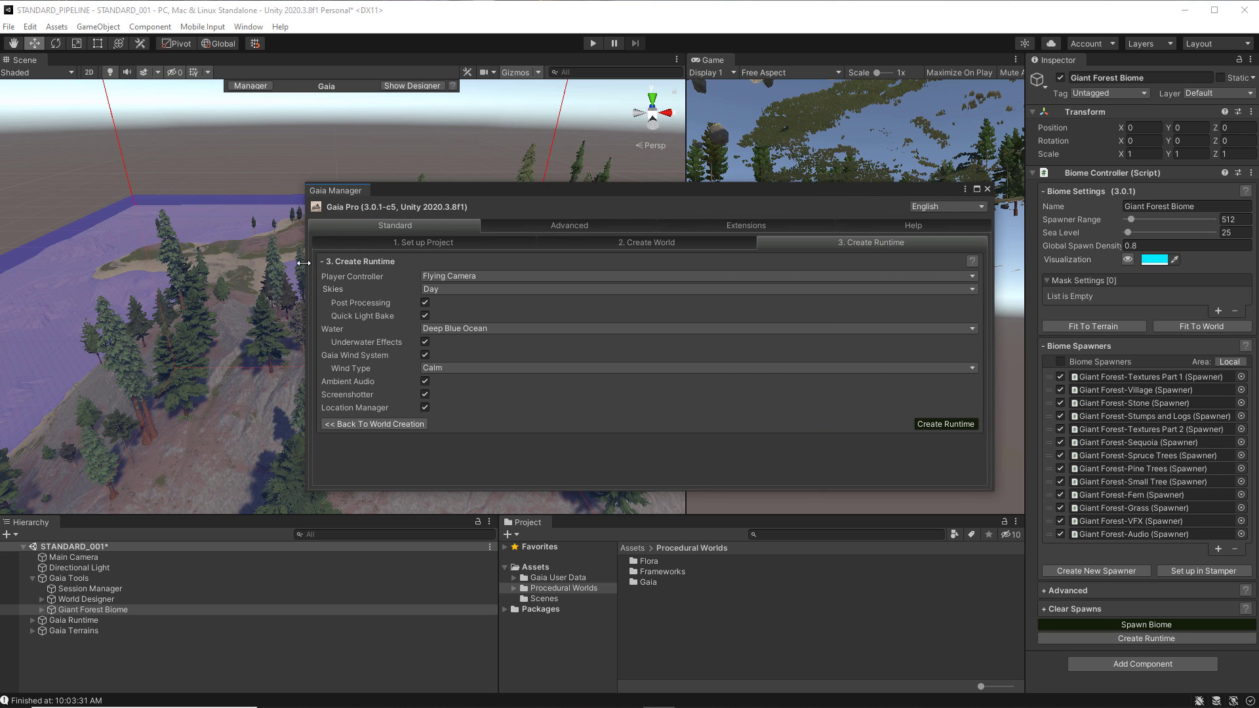
drag(304, 263, 61, 263)
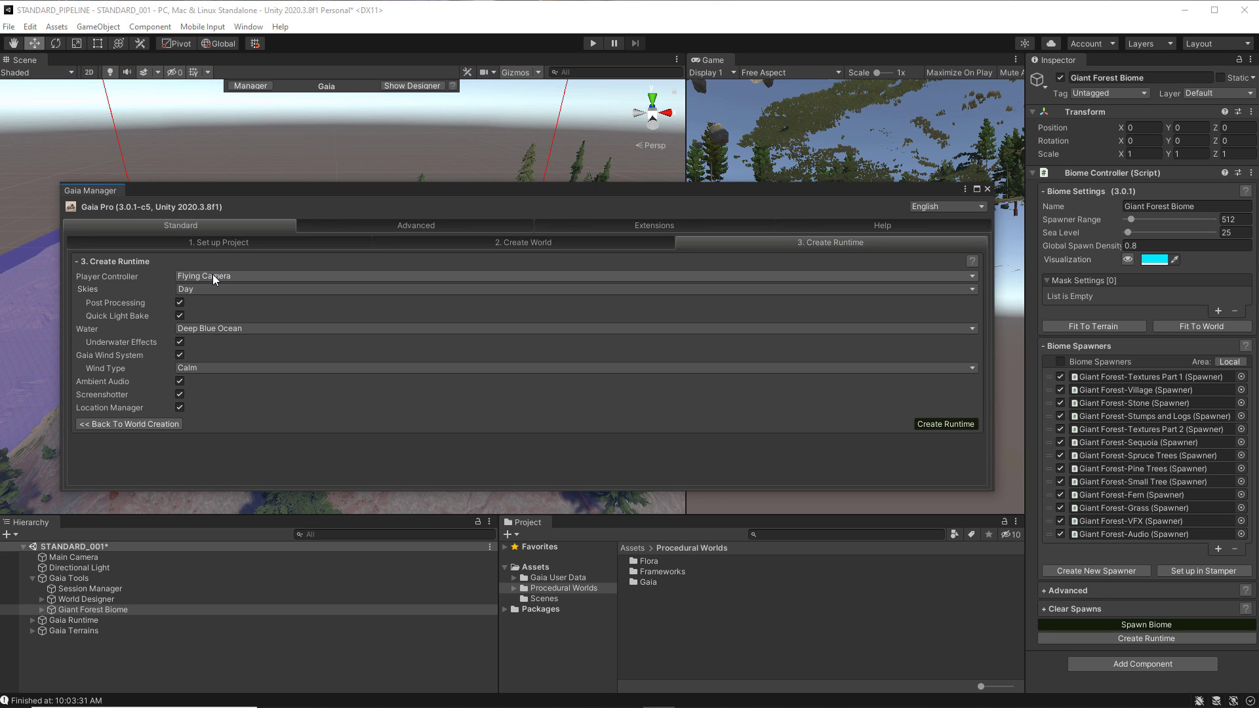
Set the runtime's player controller to Third Person and skies to Procedural Worlds Sky, and review the water and wind type choices
click(240, 277)
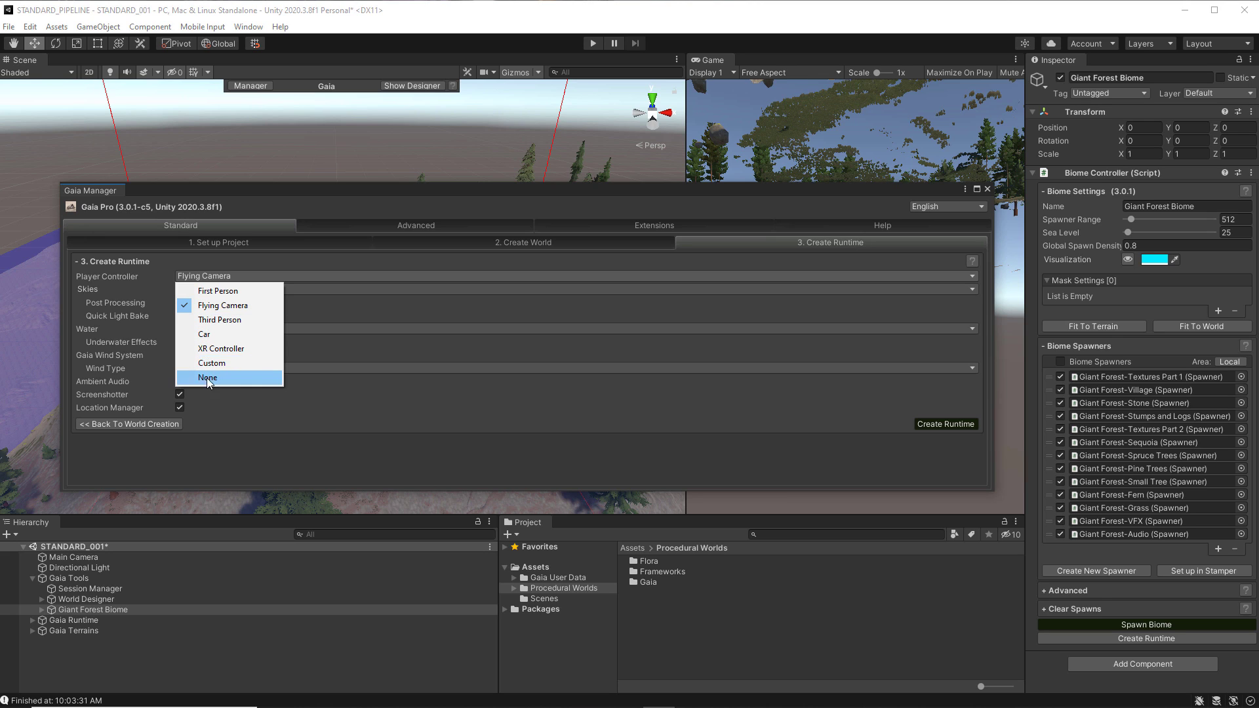
click(215, 320)
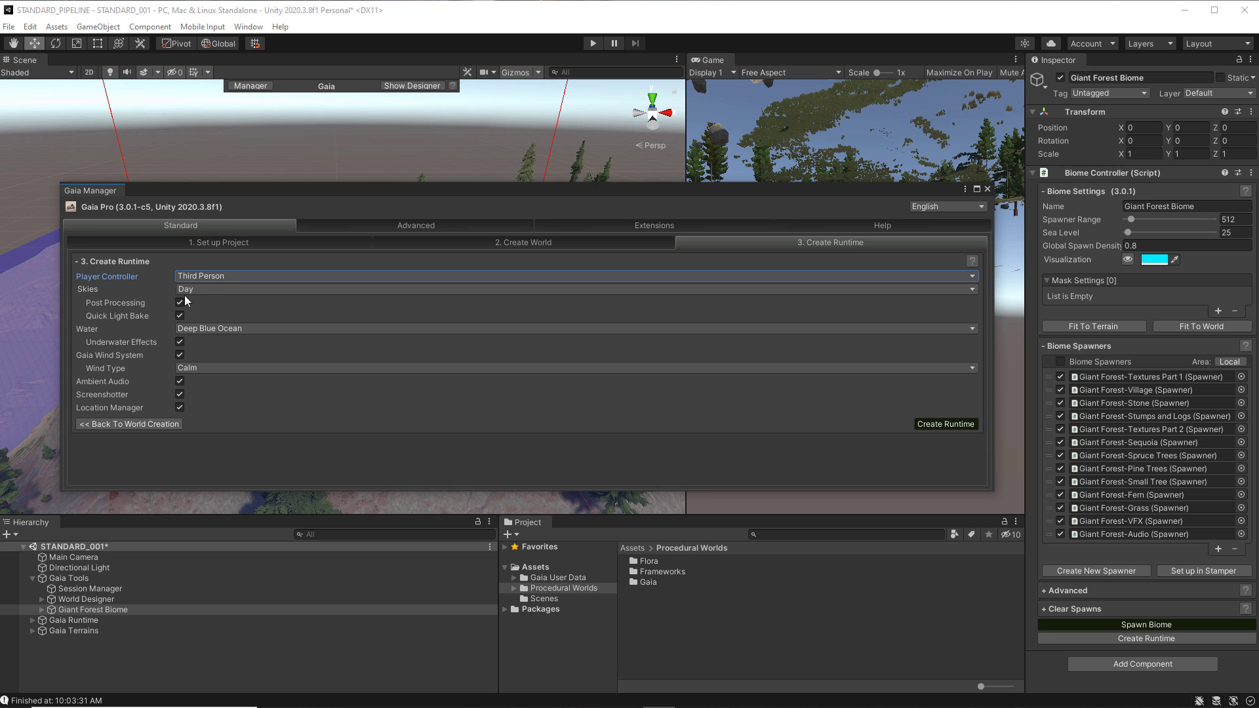
click(207, 290)
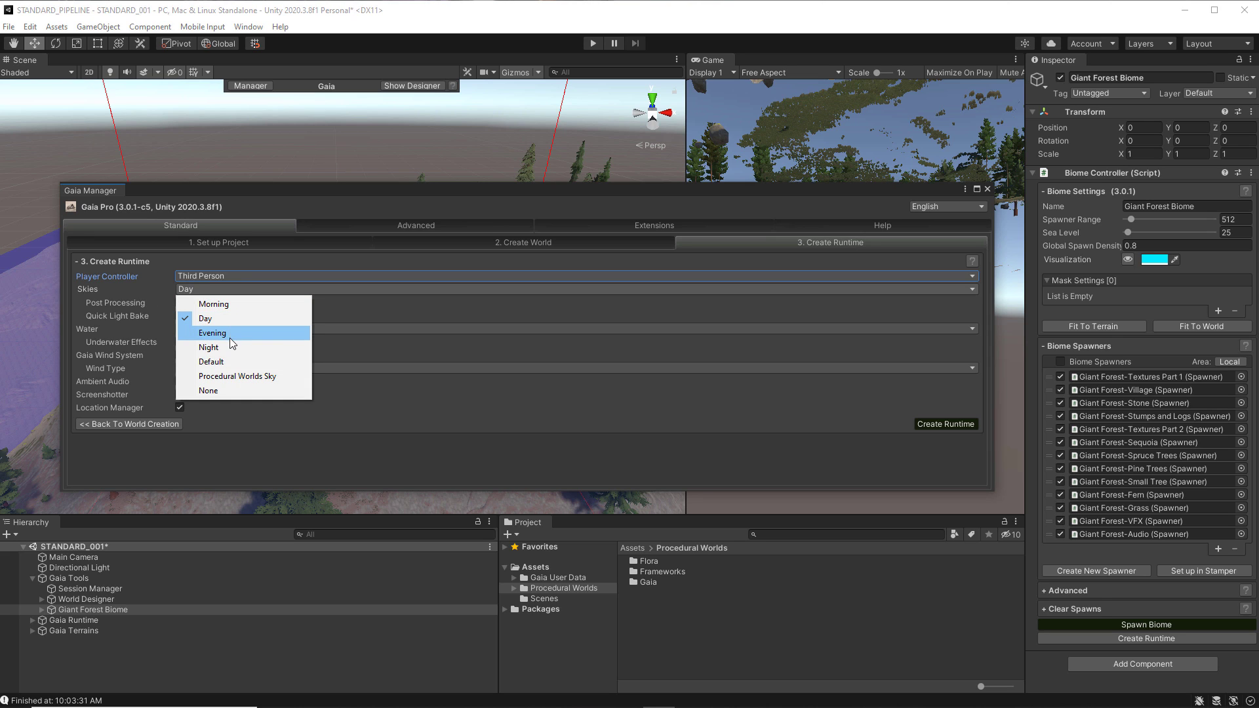
click(242, 378)
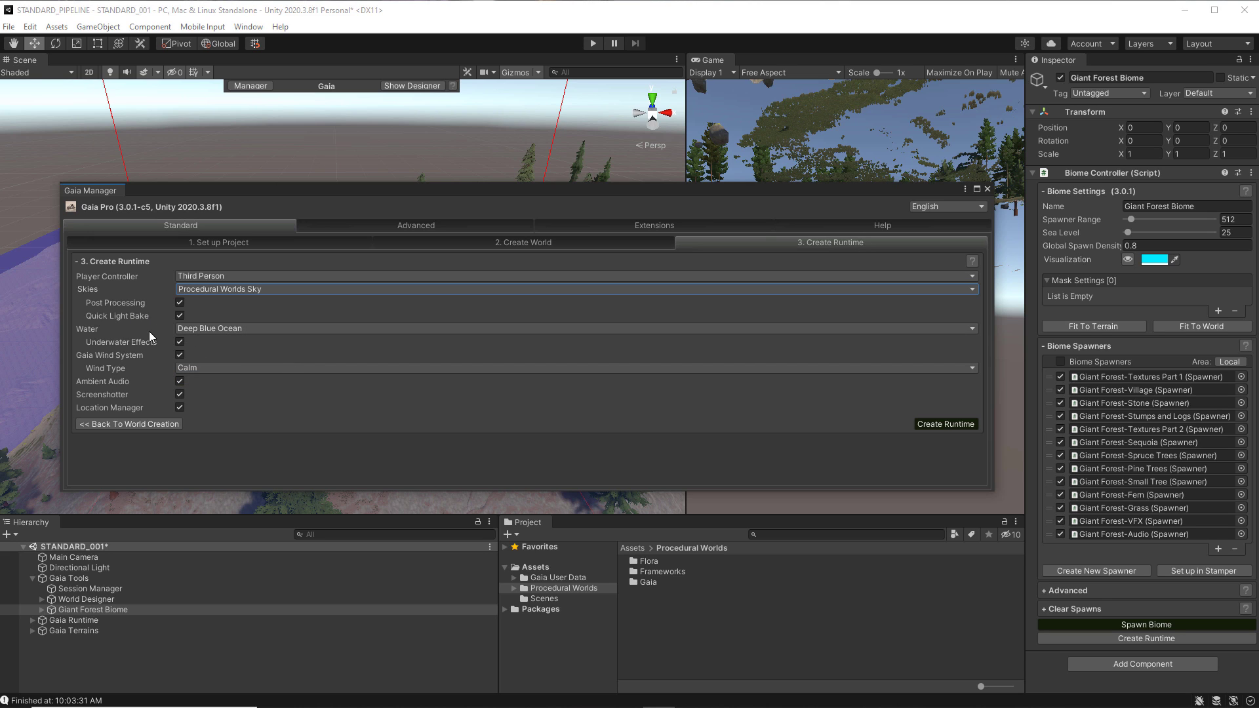
click(260, 328)
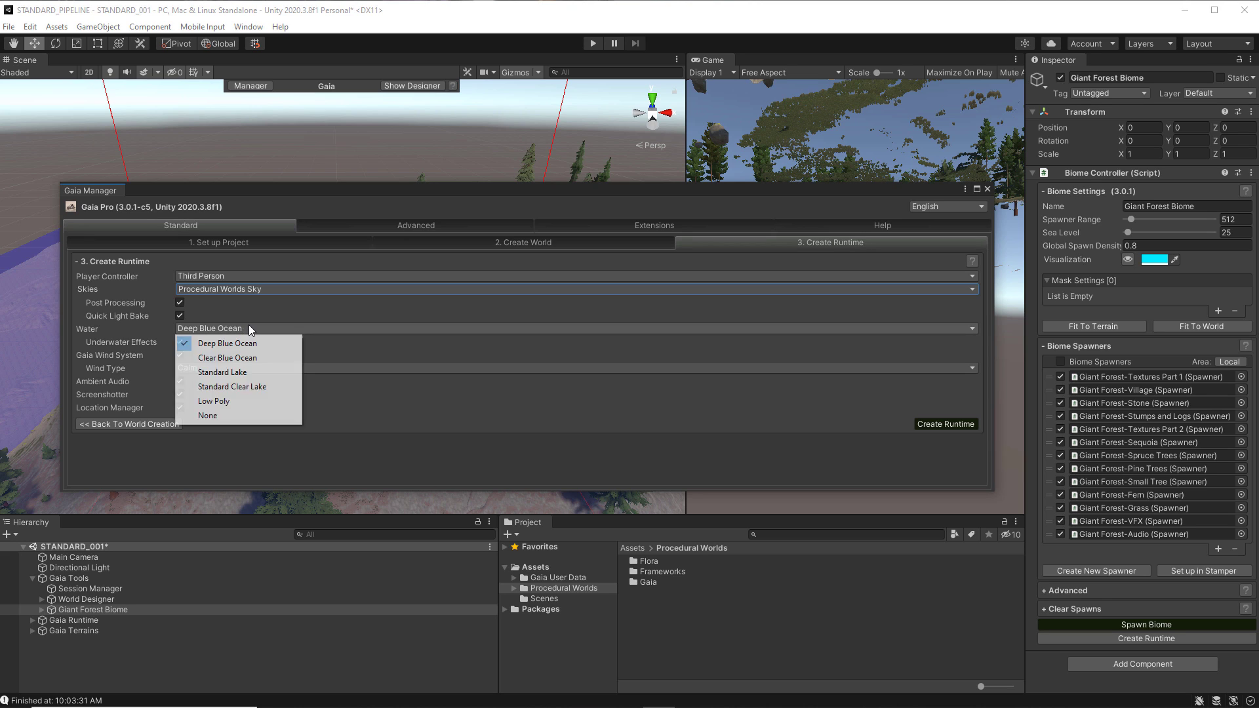
click(299, 317)
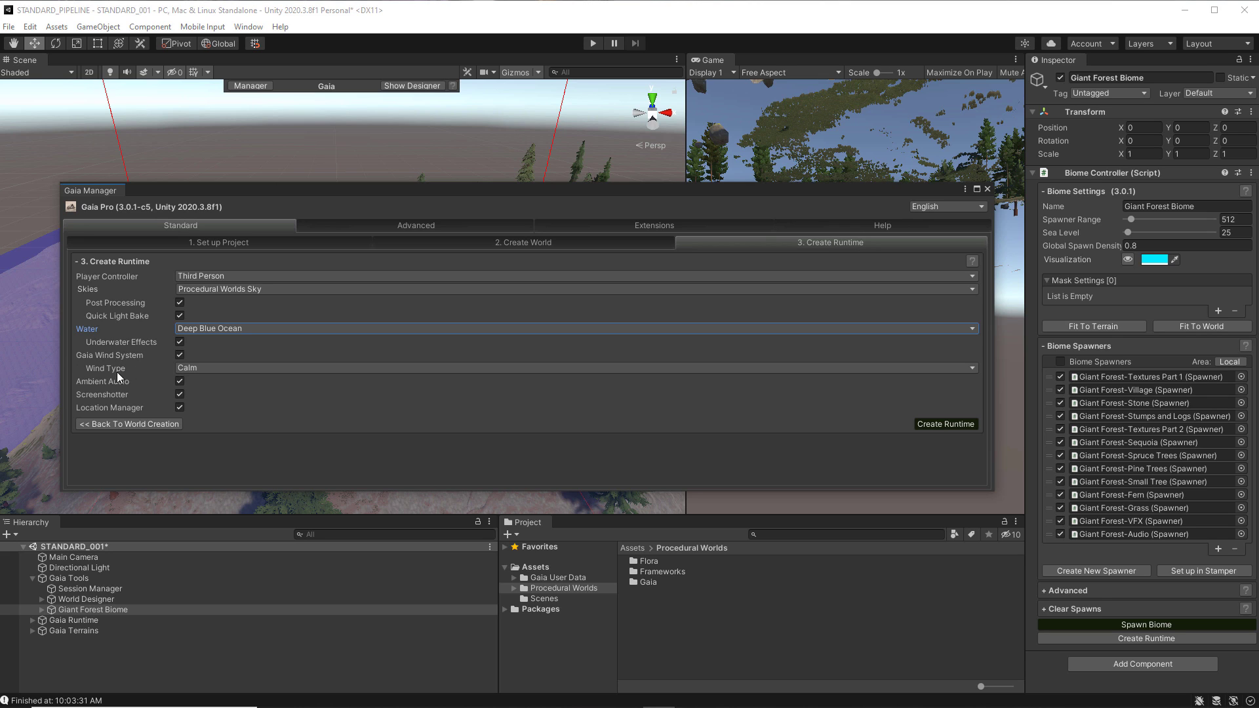
click(227, 368)
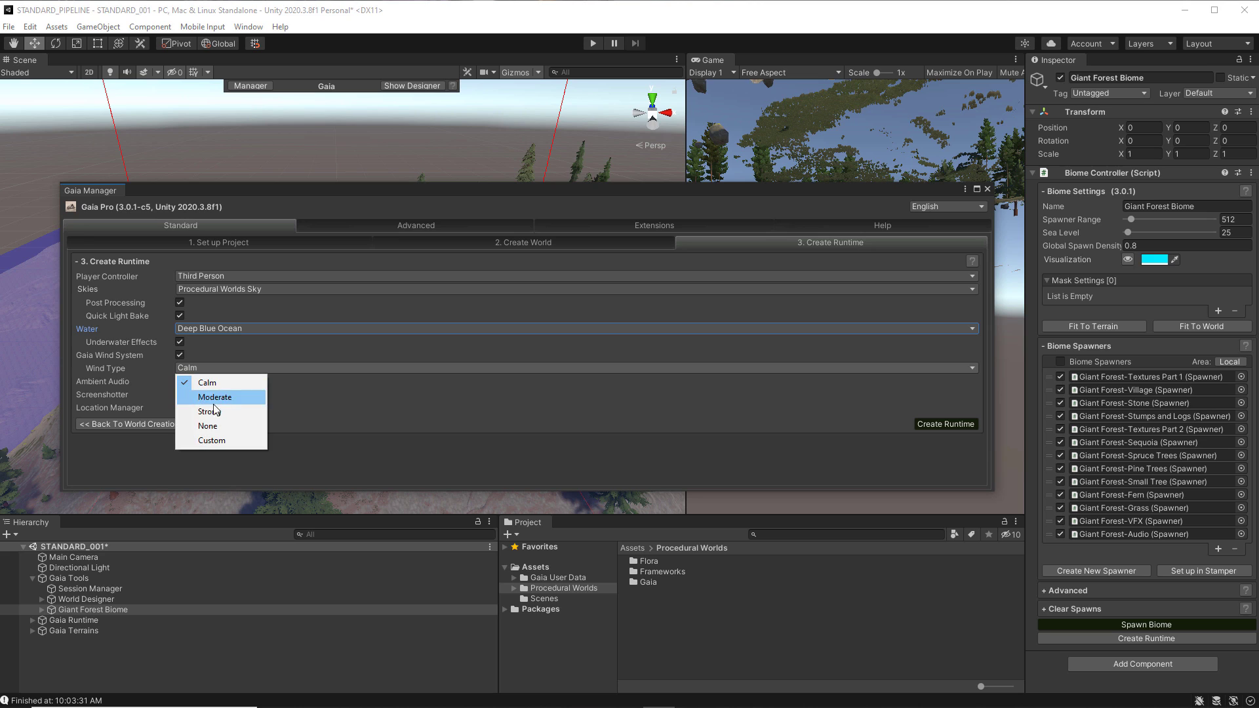
click(219, 357)
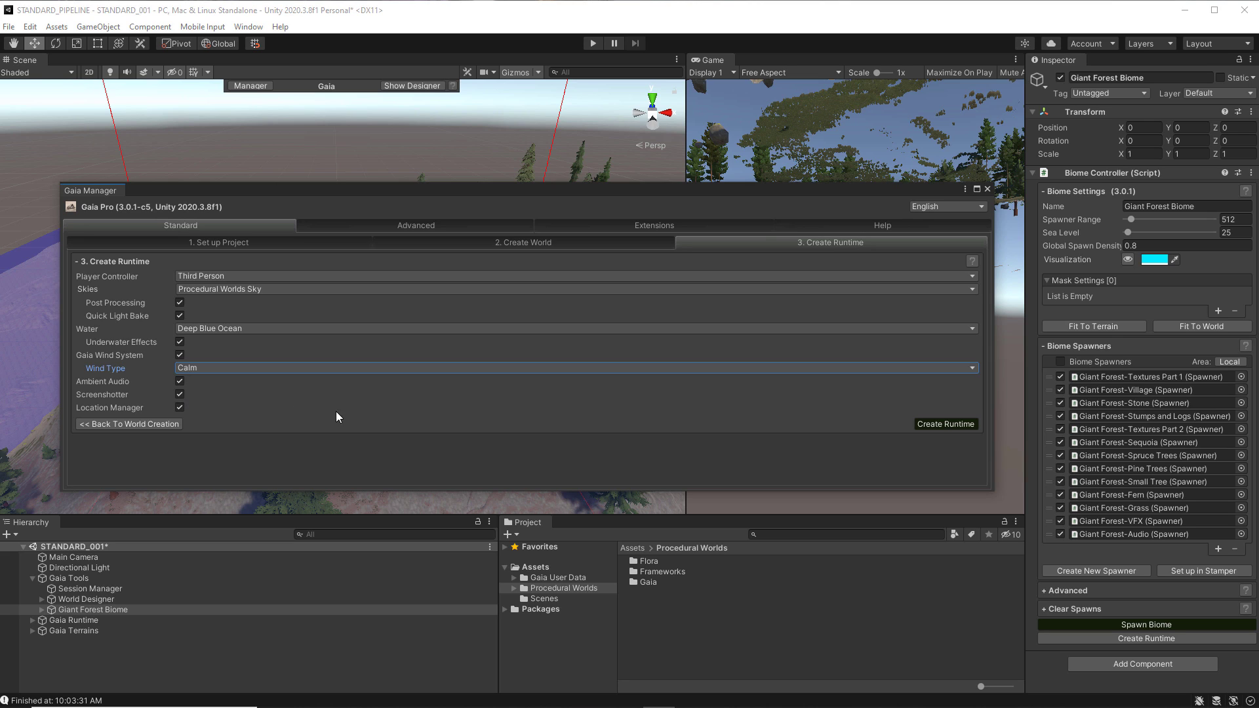
Create the Gaia runtime, accept adding its components, and close the Gaia Manager
click(940, 425)
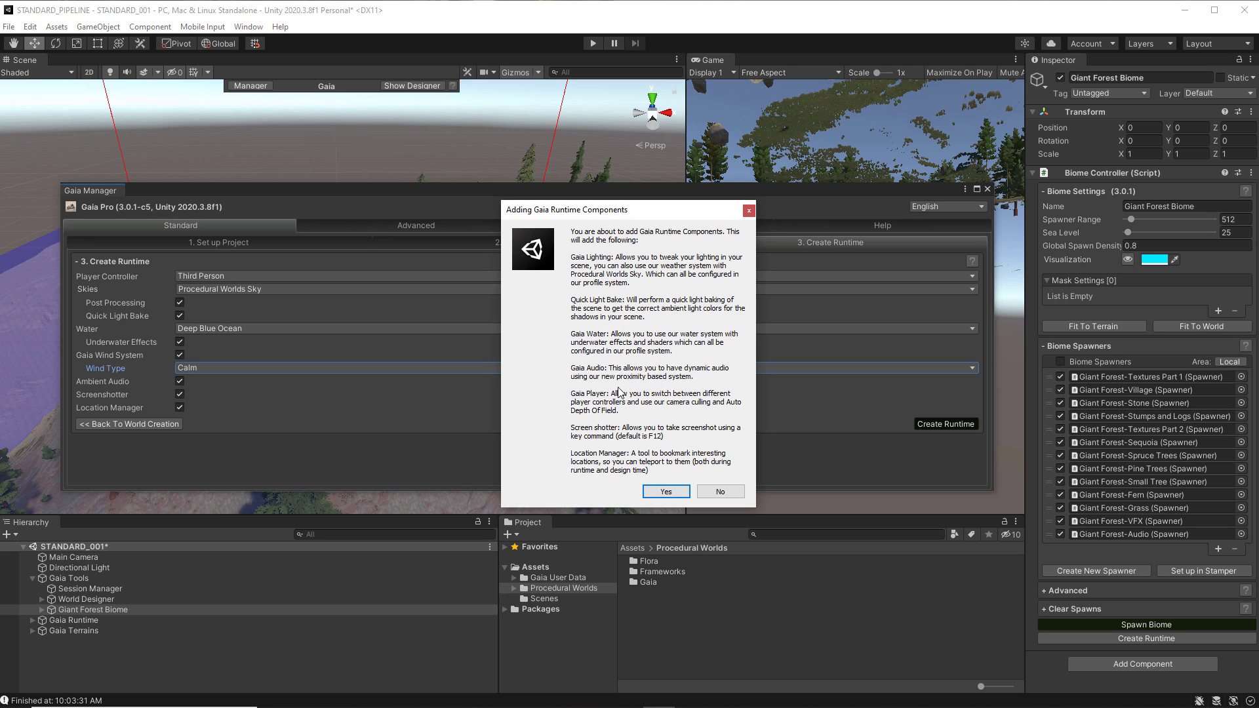
click(666, 492)
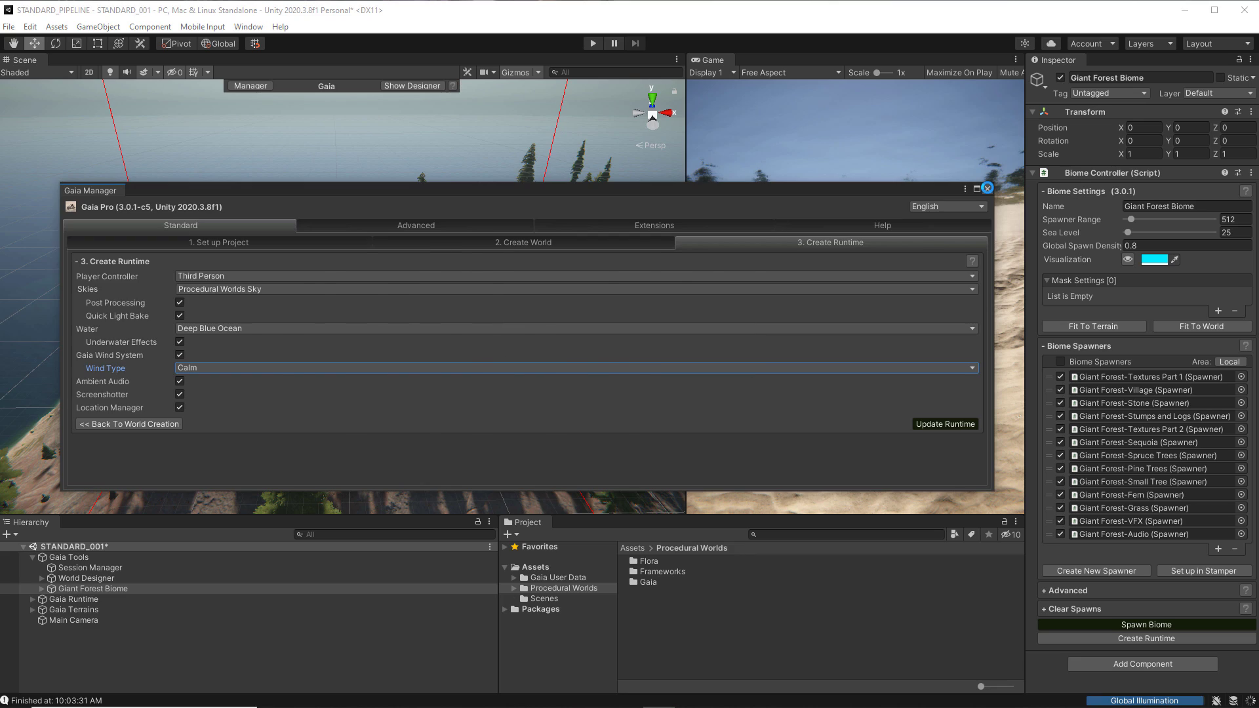
click(987, 188)
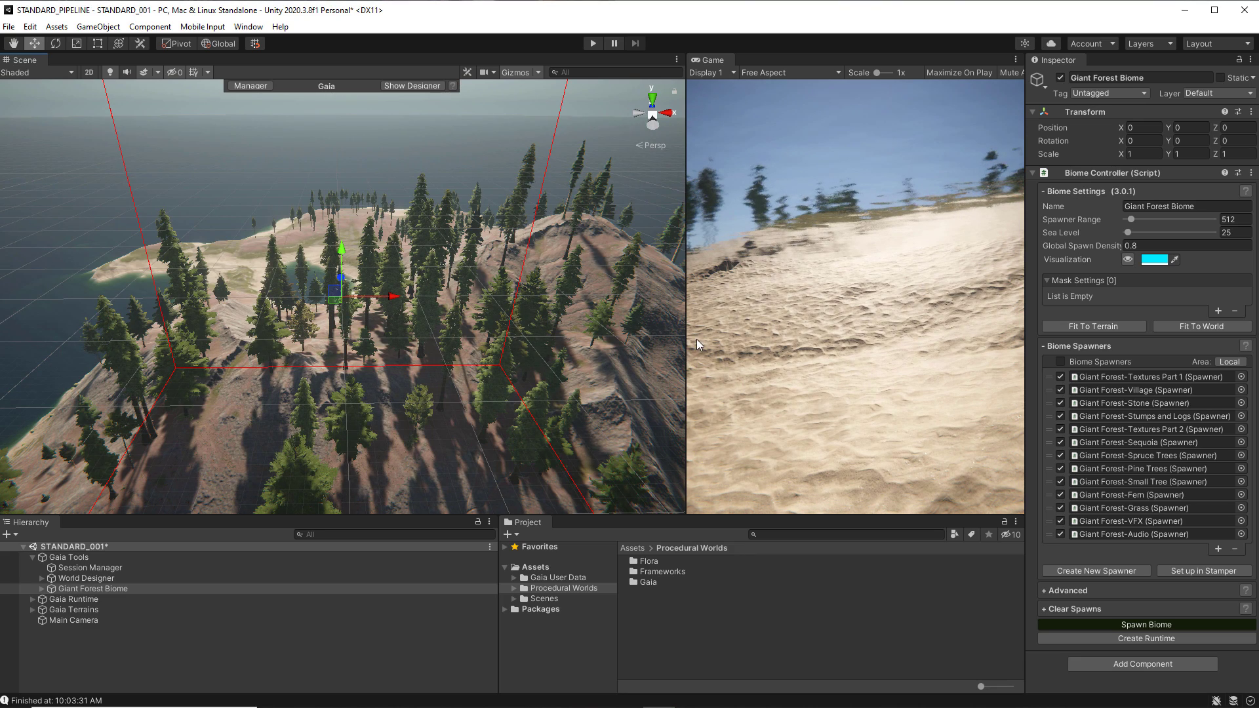
Widen the Game view and play the scene, walking the third-person character from the beach through the forest while looking around
drag(687, 338, 509, 364)
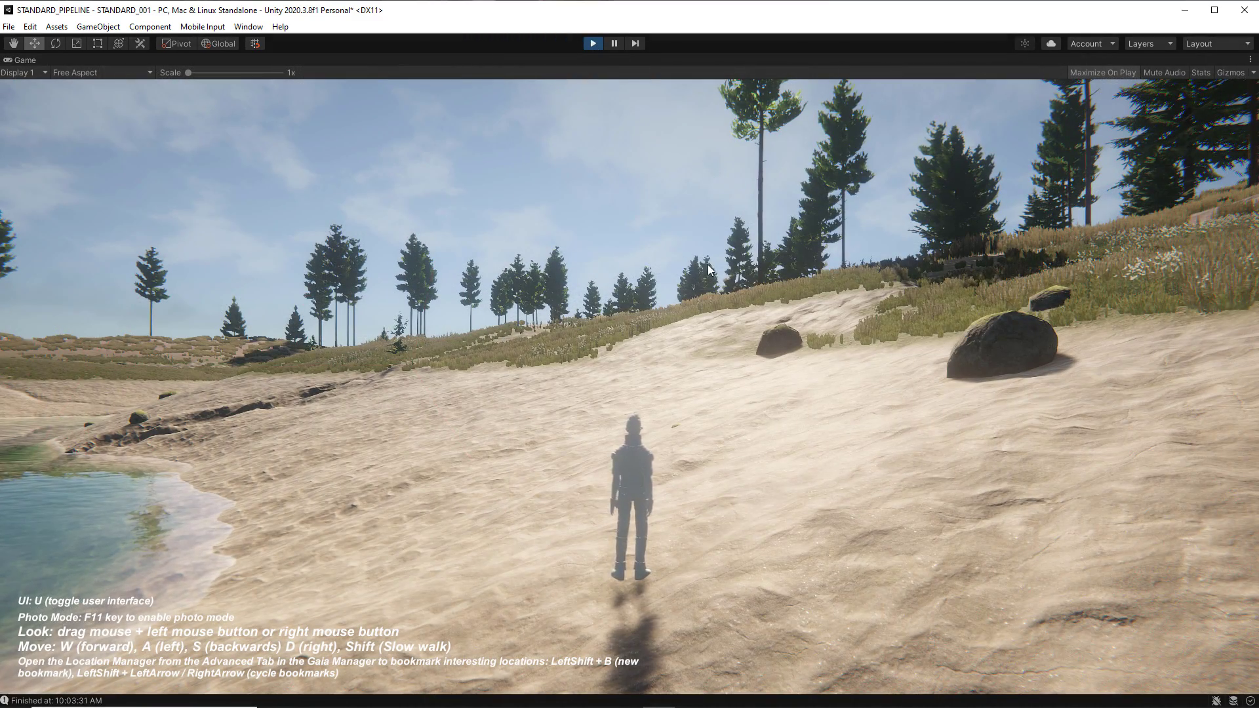
drag(707, 265, 862, 307)
key(w)
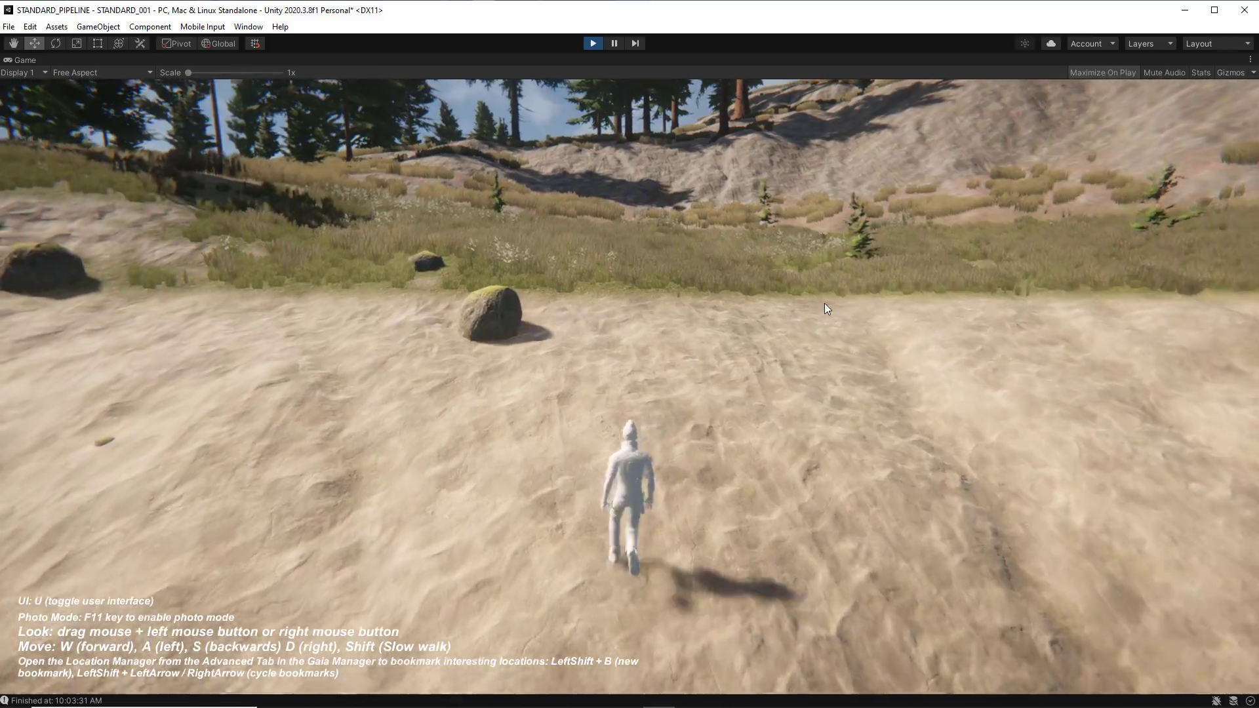
drag(735, 290, 691, 292)
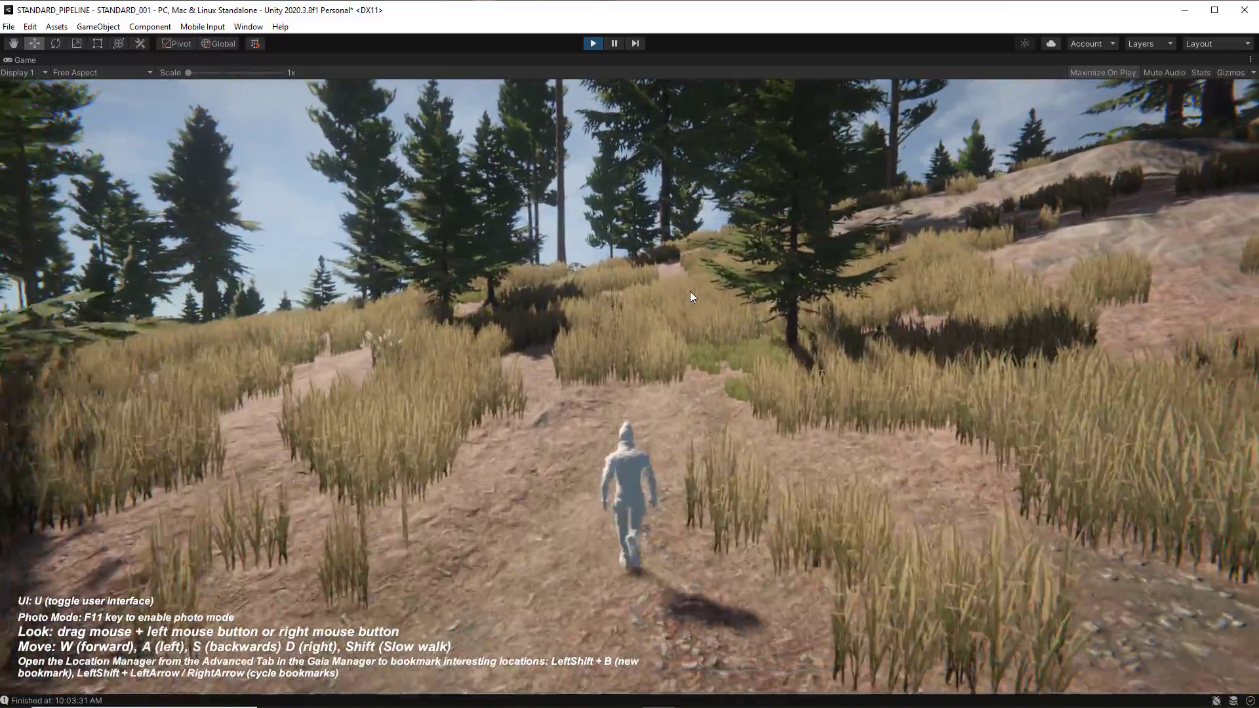
drag(690, 293, 419, 301)
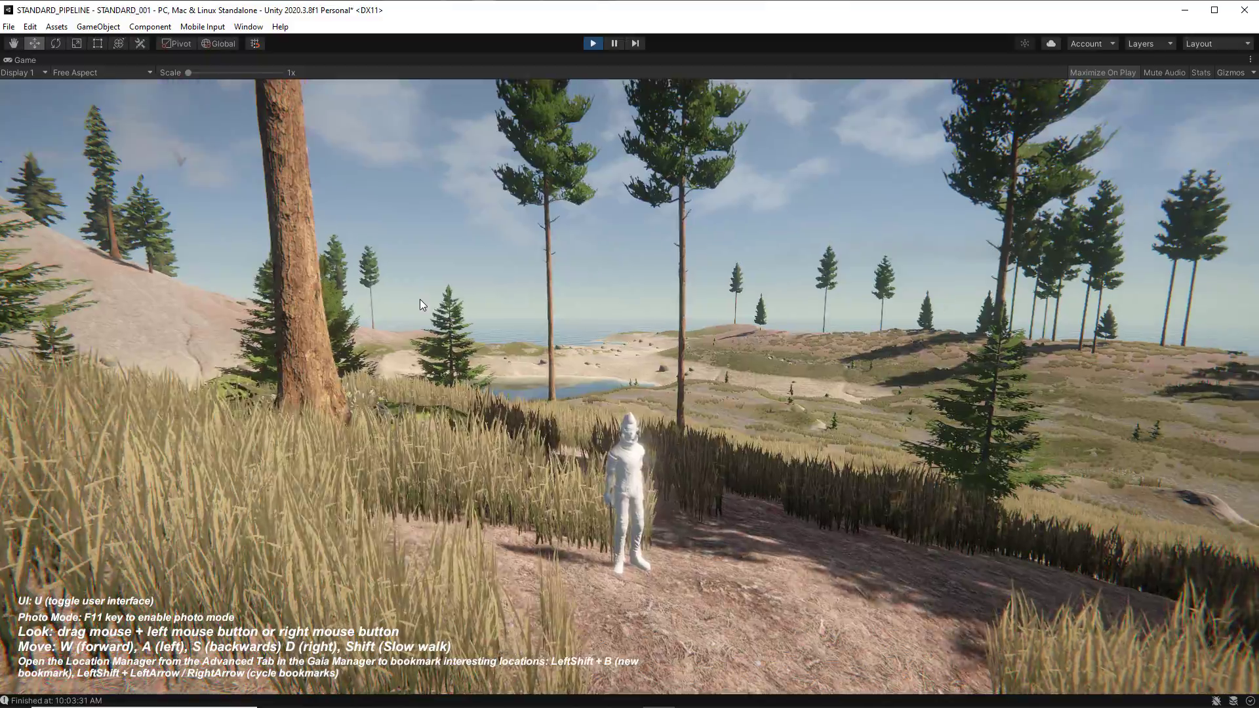
drag(420, 299, 649, 316)
key(w)
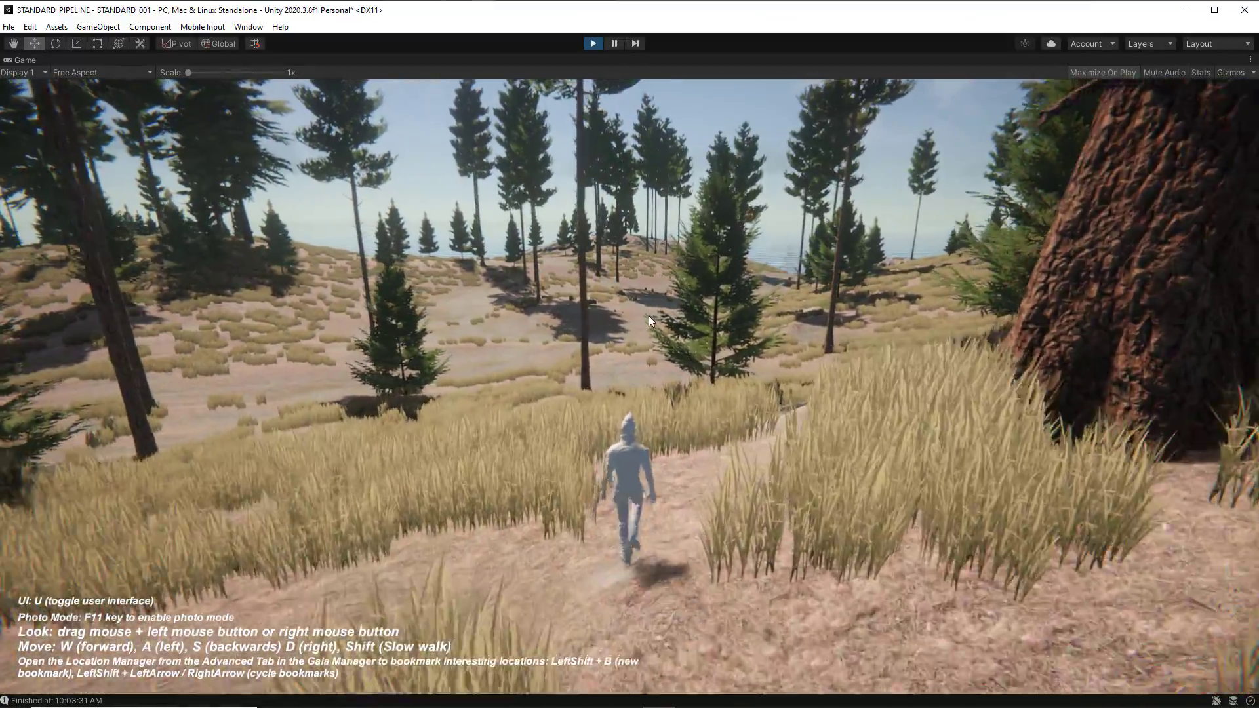